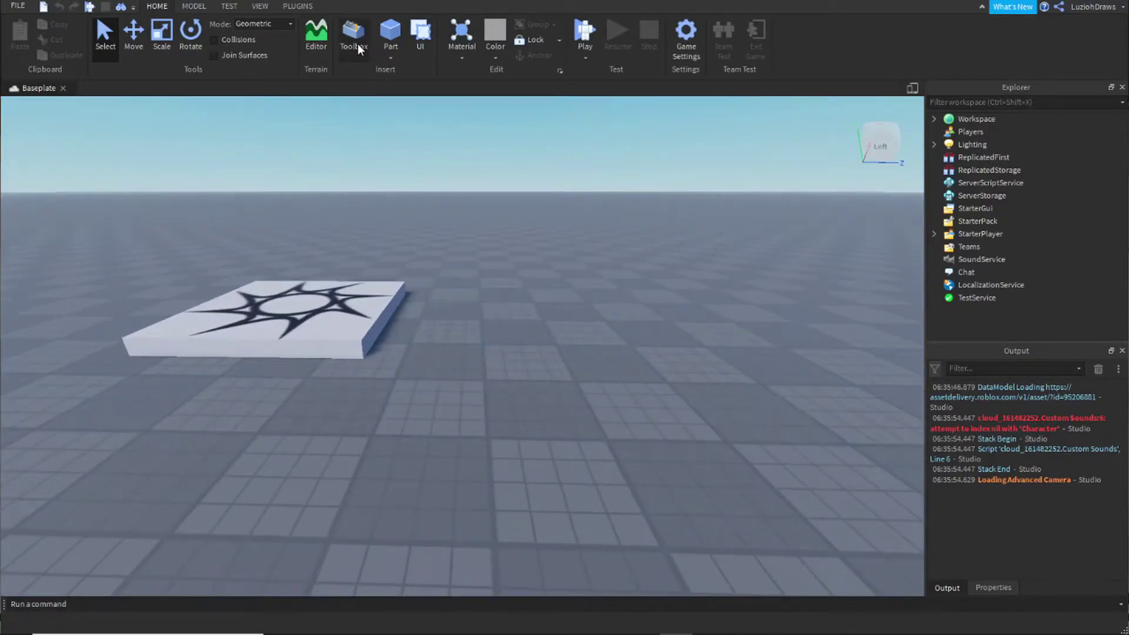
Open the Toolbox to browse the model library
click(352, 41)
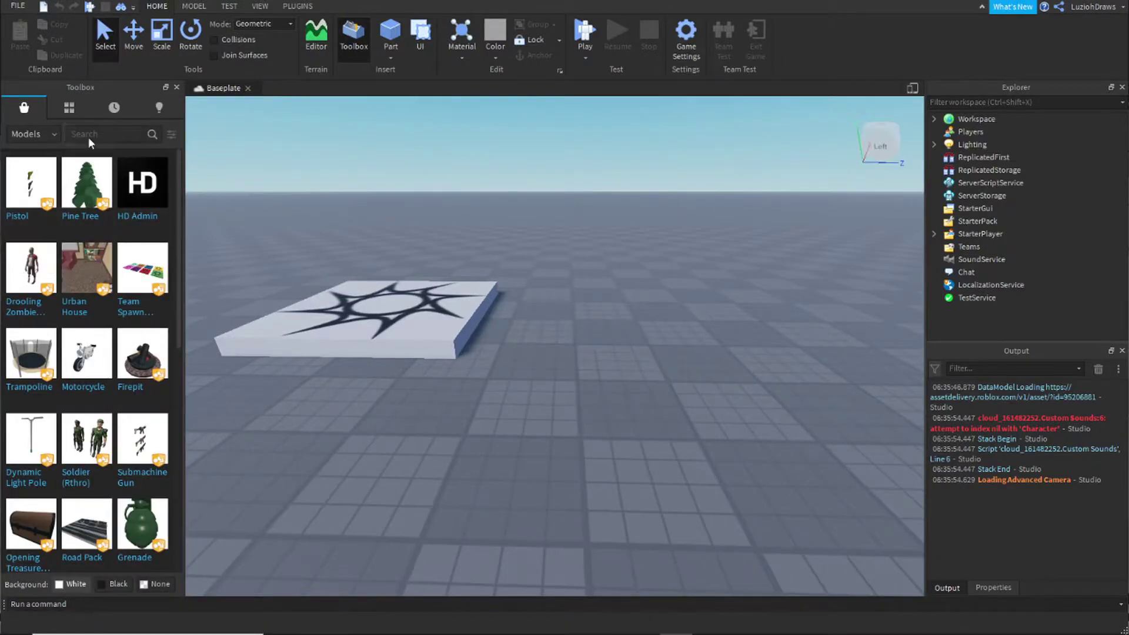
right_drag(517, 294, 517, 294)
key(d)
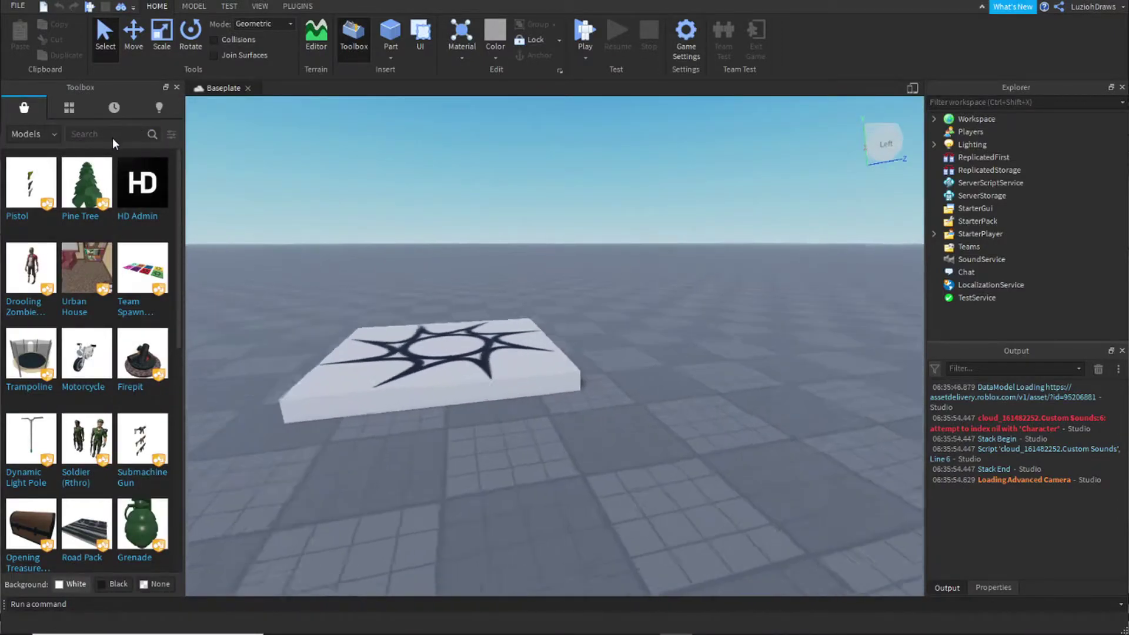
key(q)
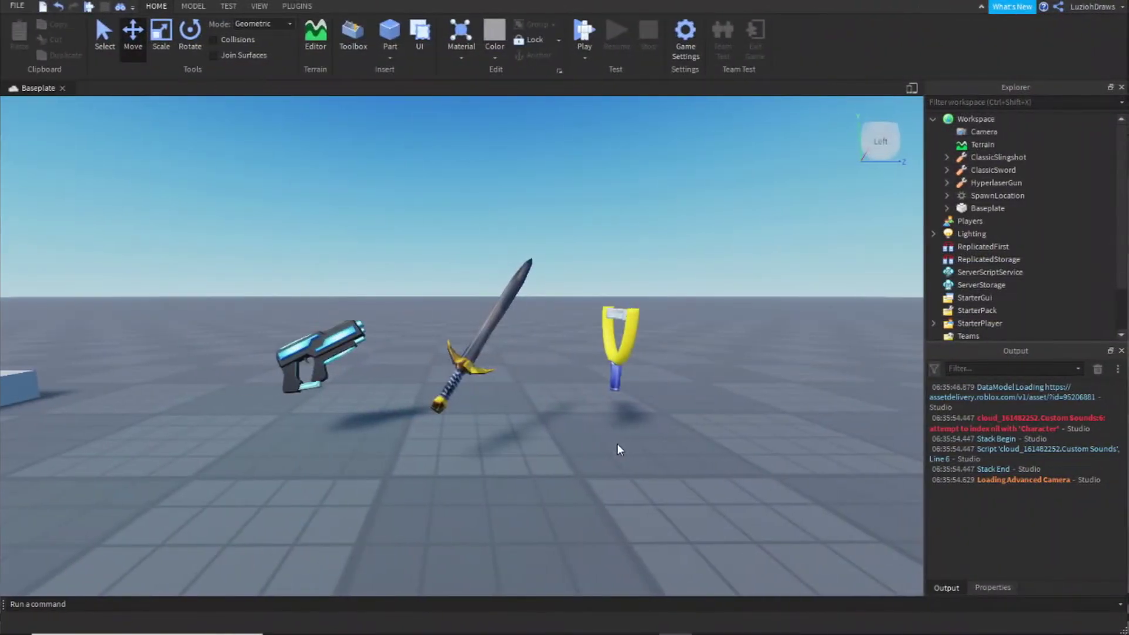
key(a)
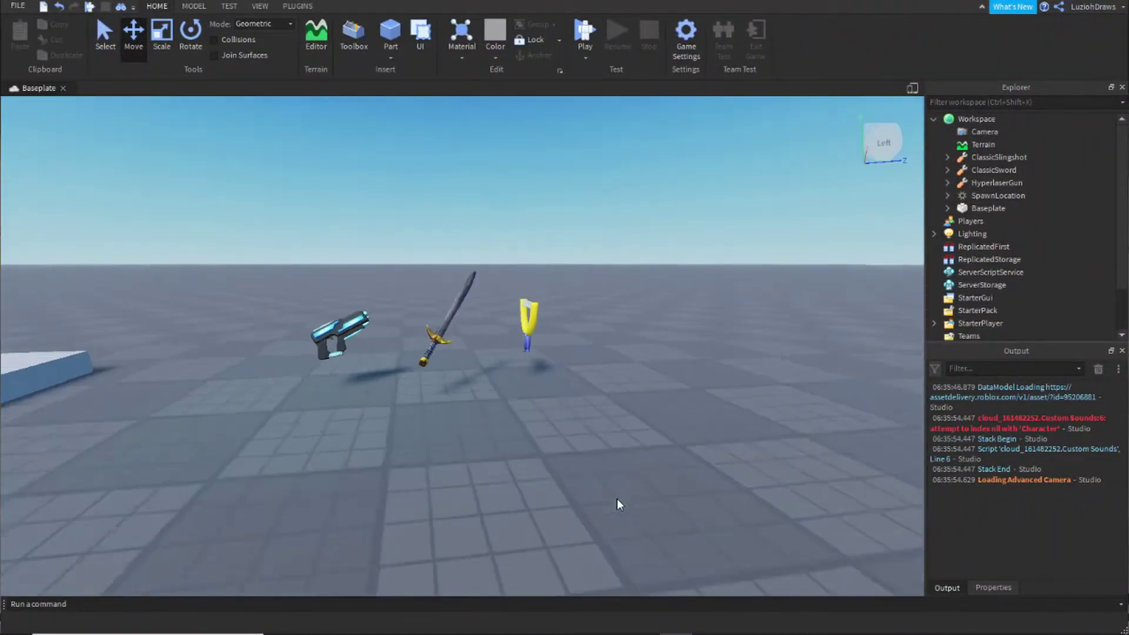
key(s)
key(w)
right_drag(616, 498, 616, 499)
key(s)
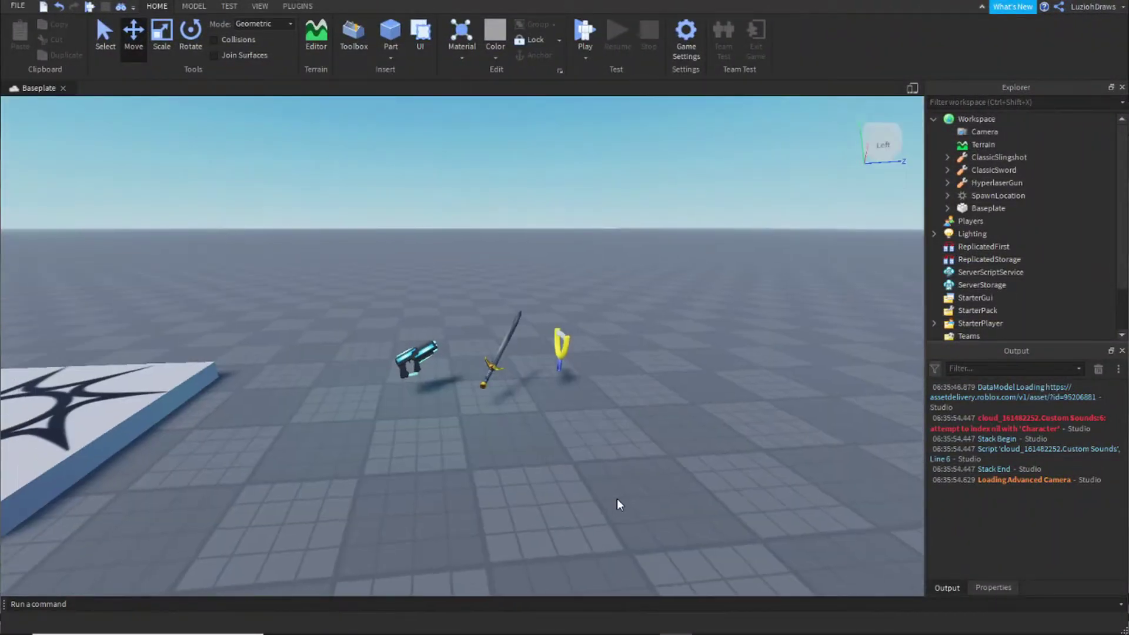
key(s)
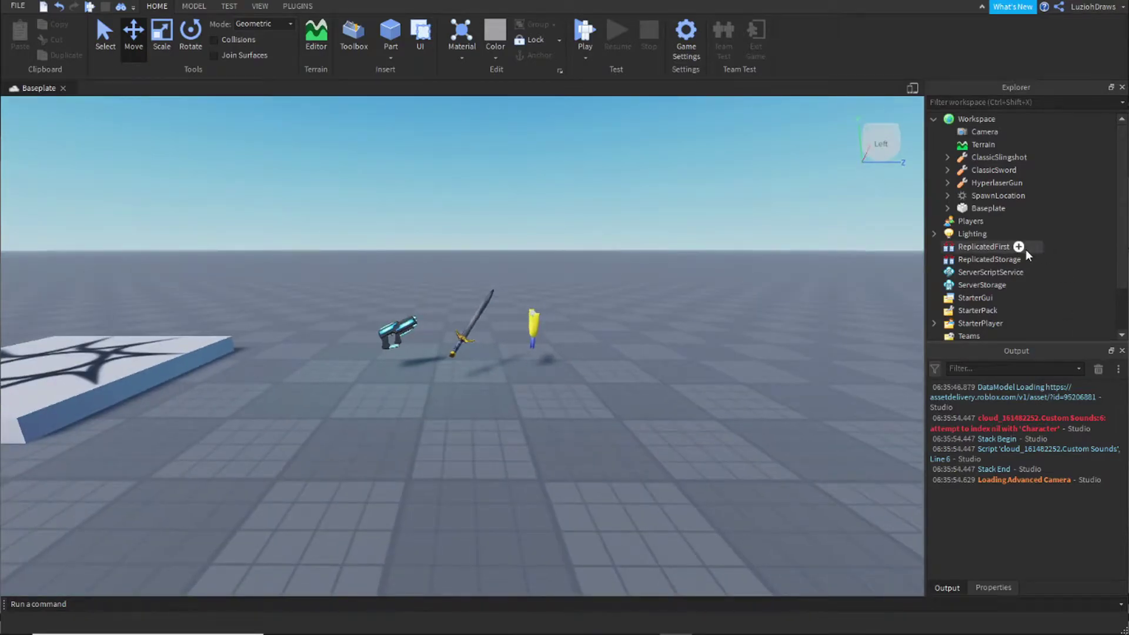
key(w)
Add a folder named ShopTools to ReplicatedStorage
click(980, 259)
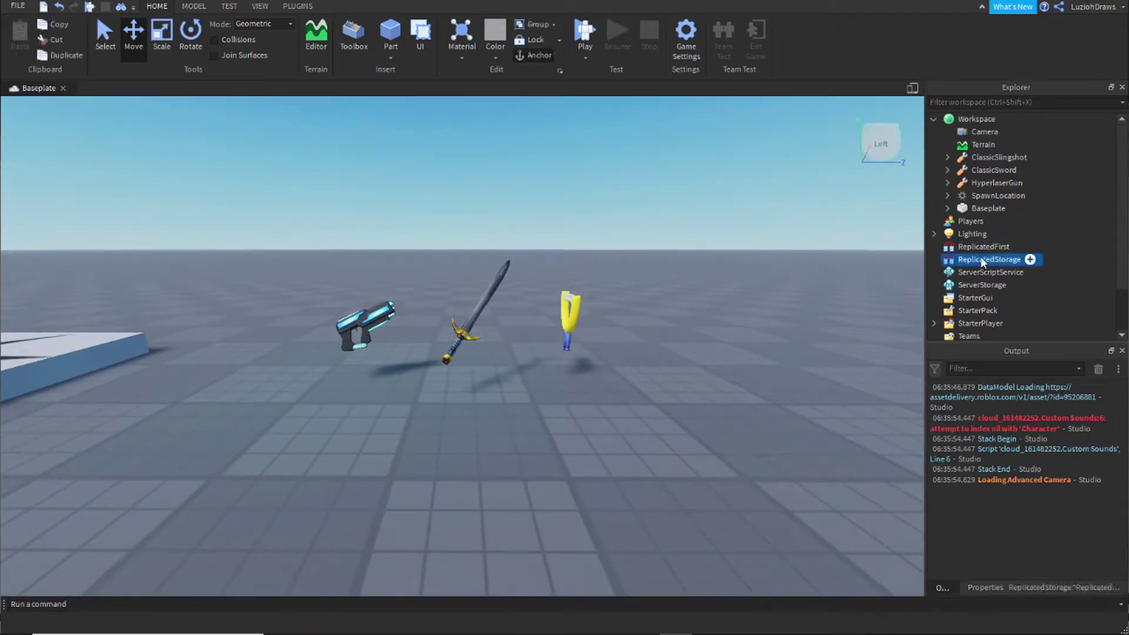
click(1029, 260)
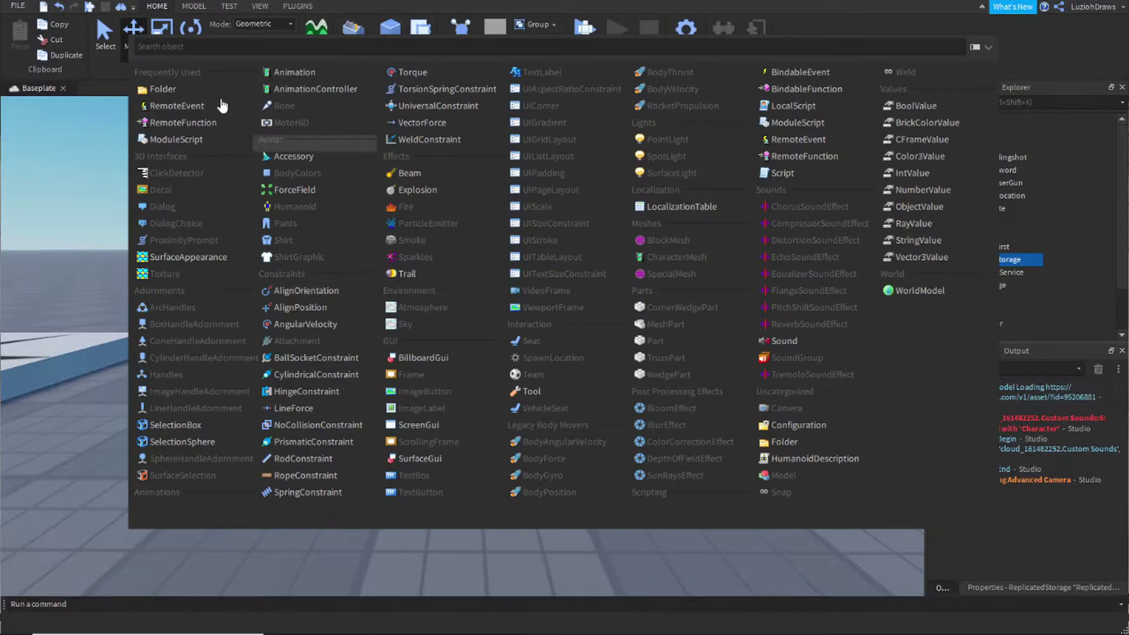
click(182, 89)
click(961, 273)
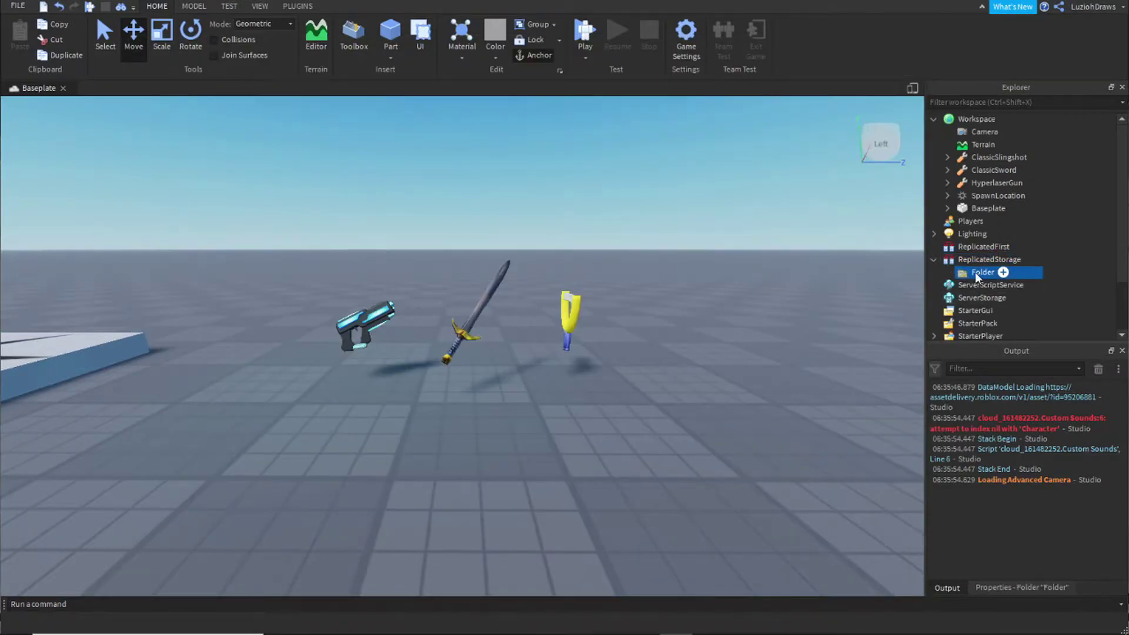
key(F2)
text(ShopItems)
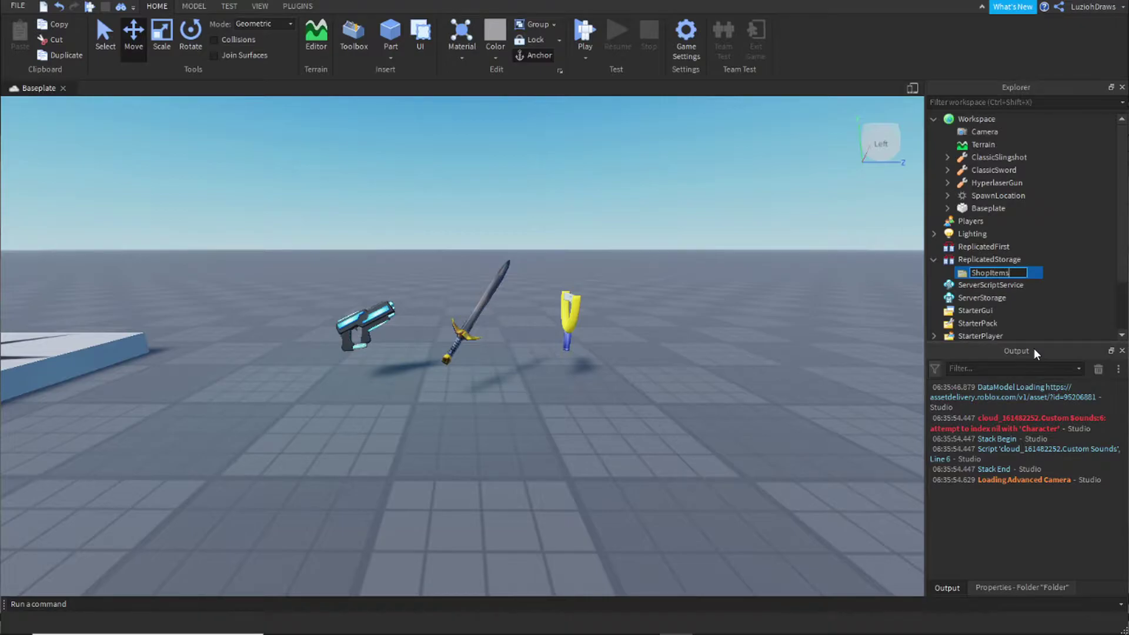
key(BackSpace)
key(BackSpace)
key(BackSpace)
text(ools)
key(Return)
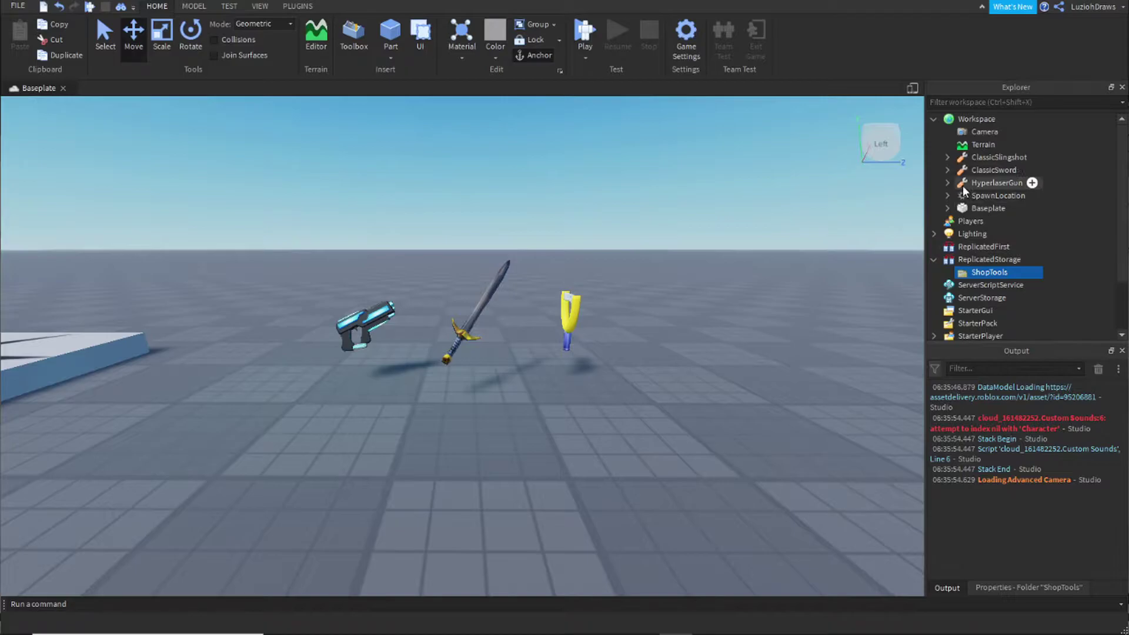
Move the ClassicSlingshot, ClassicSword and HyperlaserGun tools from Workspace into the ShopTools folder and collapse the folder
click(996, 183)
shift+click(992, 159)
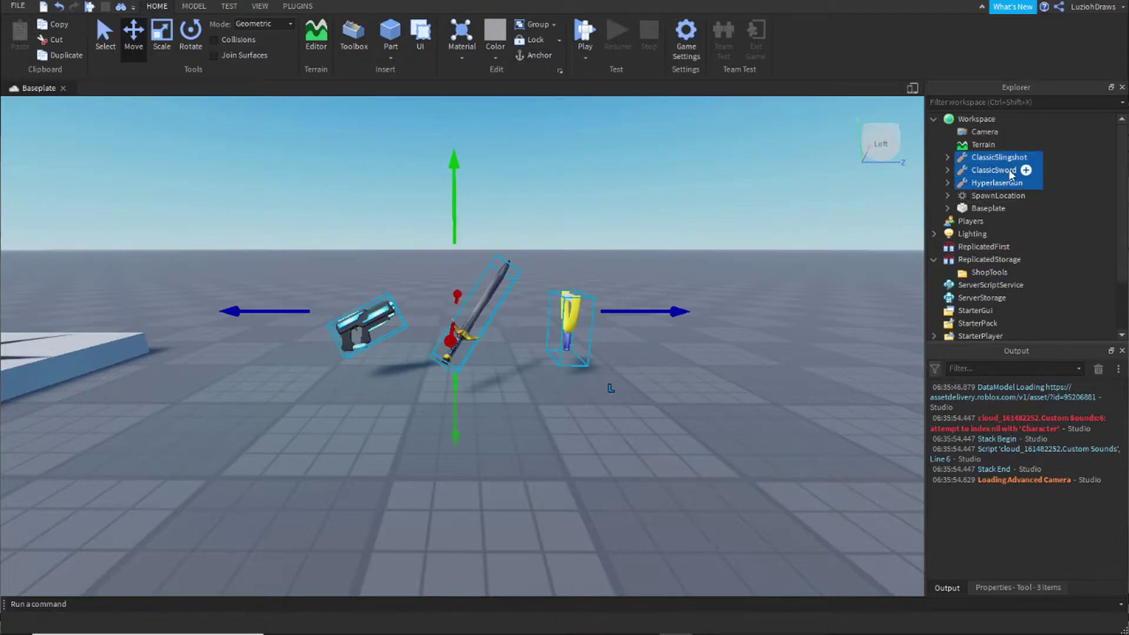
drag(985, 170, 993, 272)
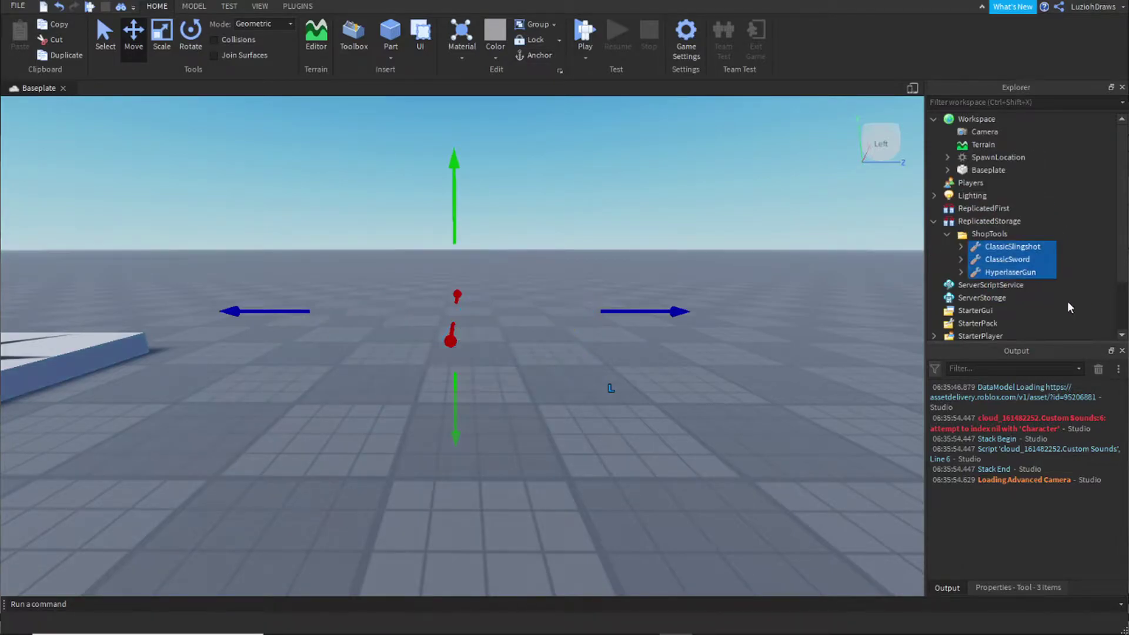
click(947, 233)
Add a folder named Events to ReplicatedStorage, containing a RemoteEvent
click(1030, 221)
click(184, 77)
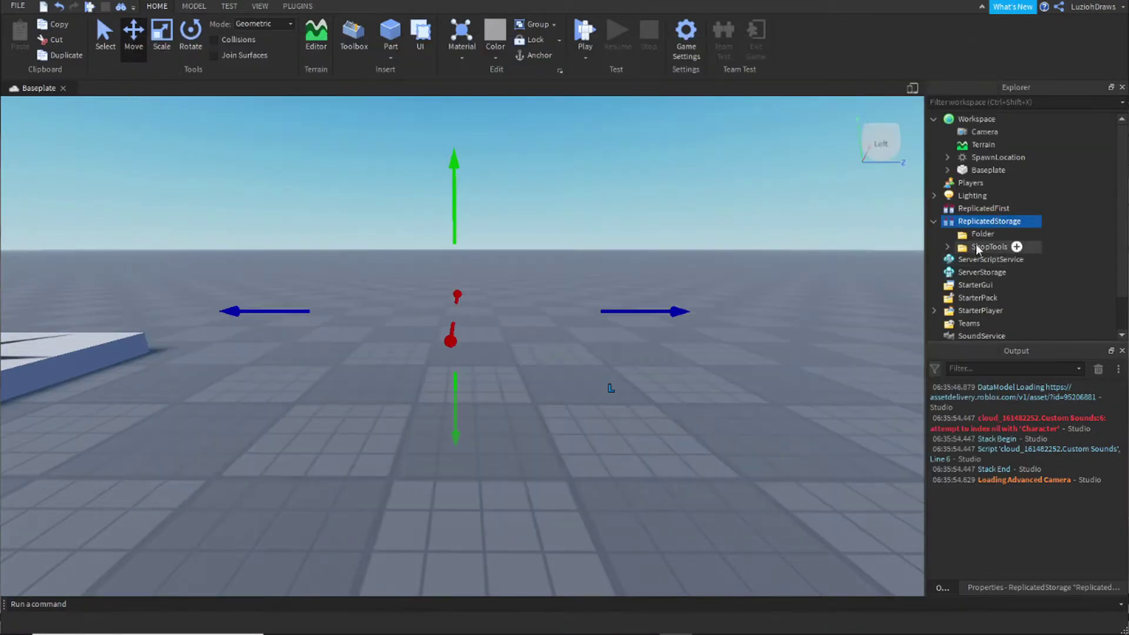
key(F2)
text(Event)
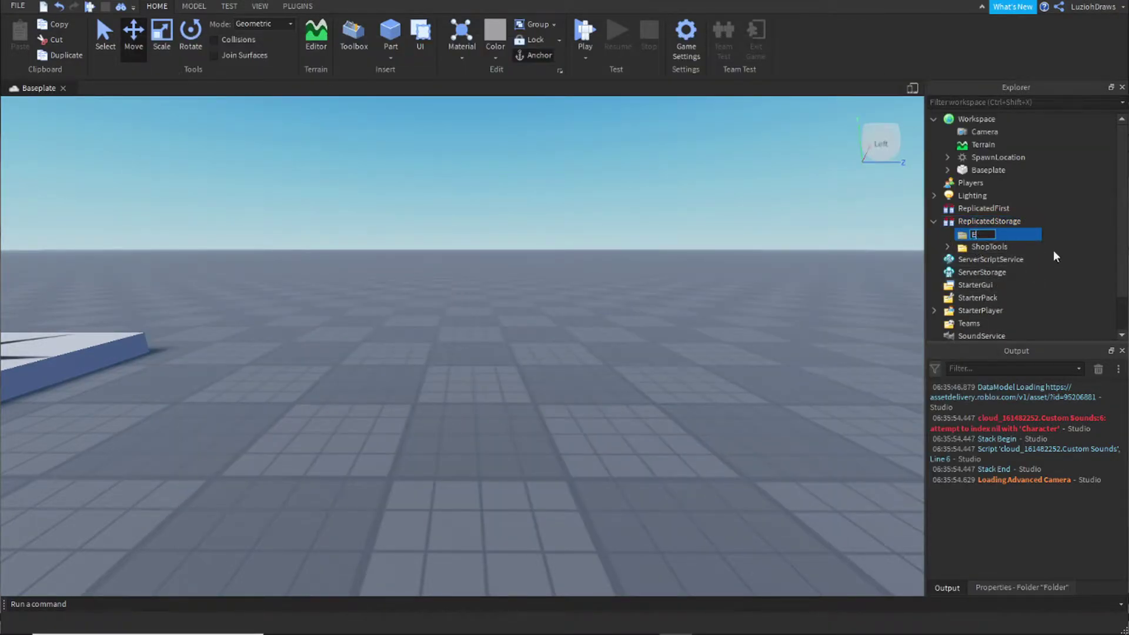
text(s)
key(Return)
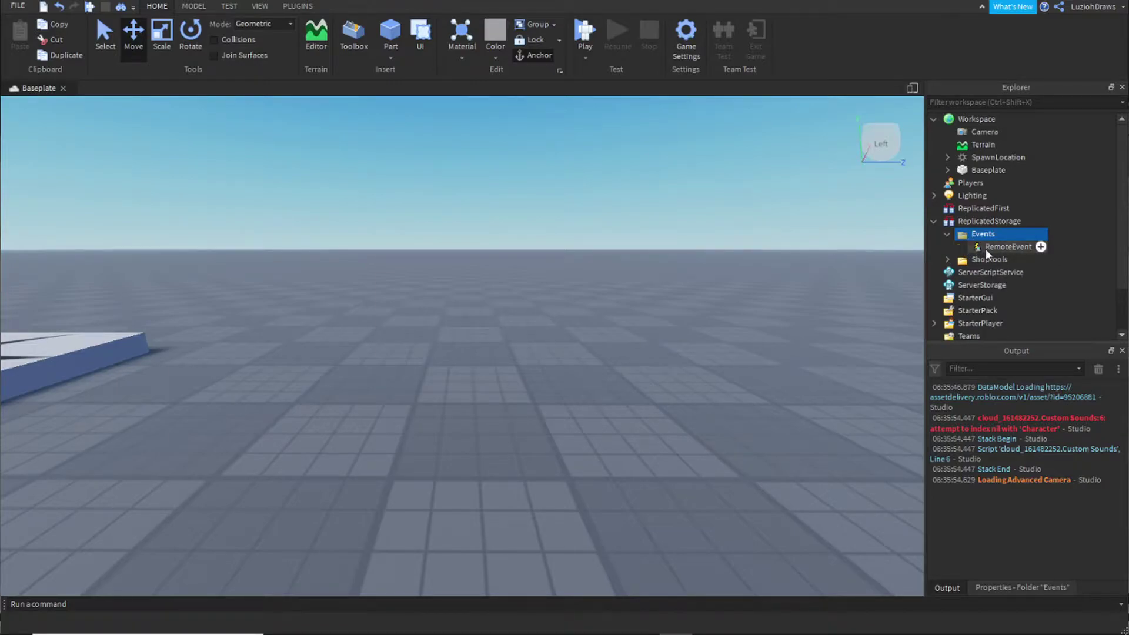
click(997, 247)
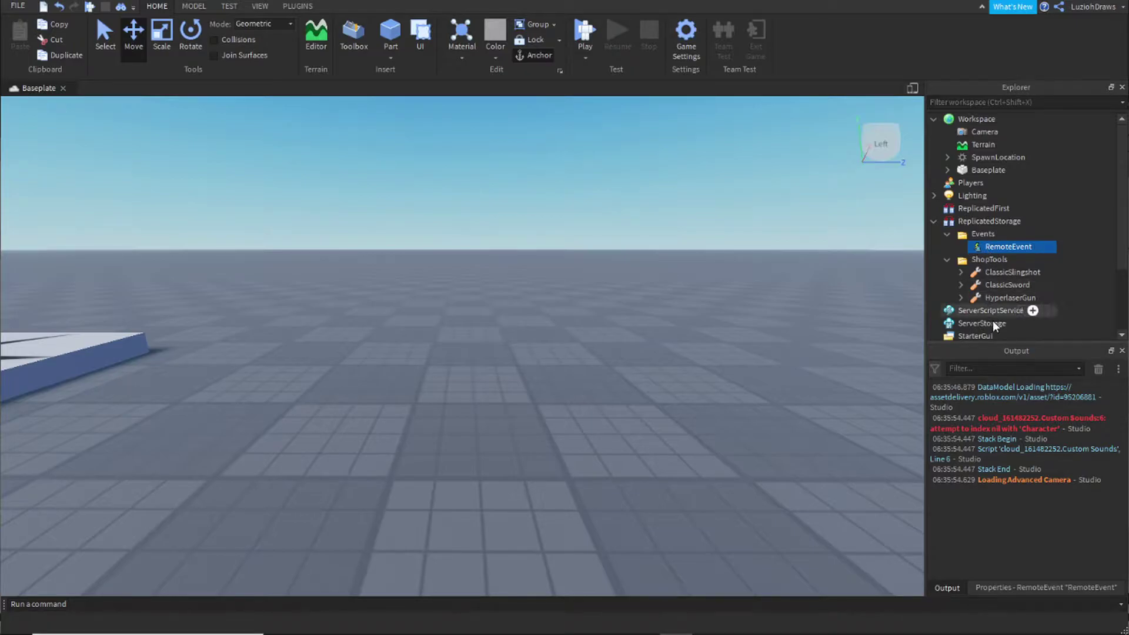
In the ShopTools folder, rename the ClassicSlingshot tool to Slingshot and the ClassicSword tool to Sword
click(1005, 272)
key(F2)
text(Slingshot)
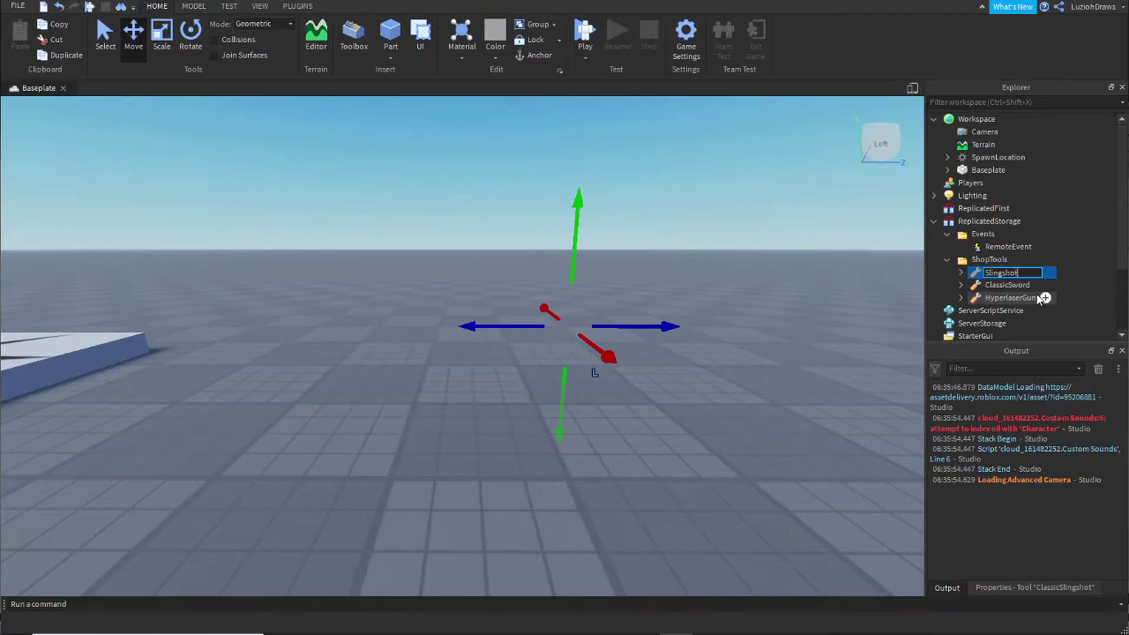
key(Return)
click(987, 288)
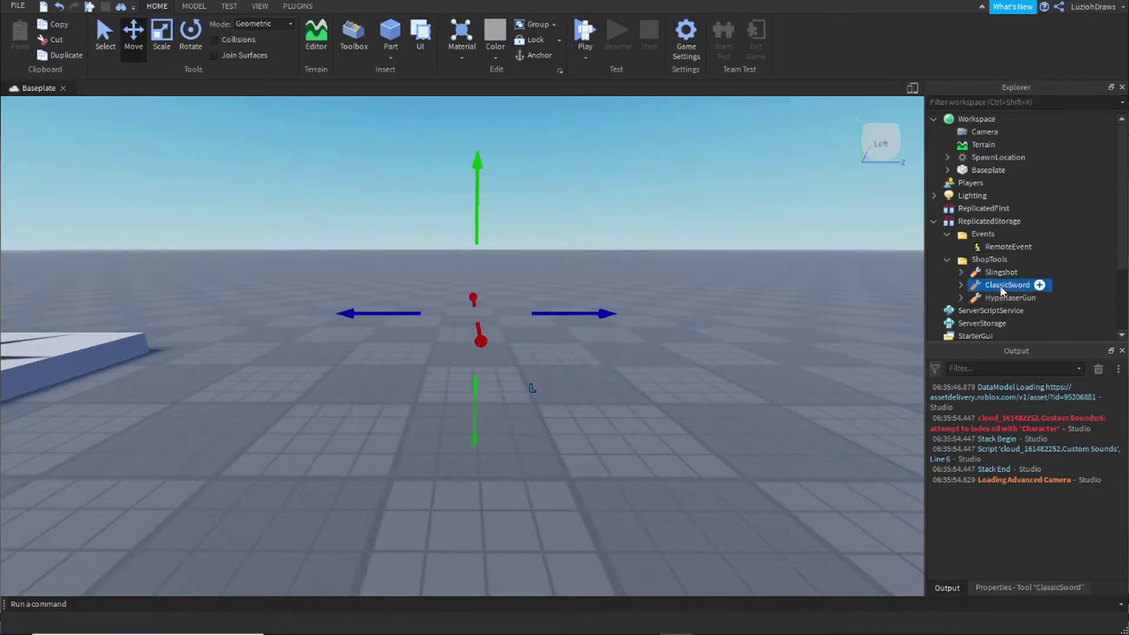
key(F2)
text(Sword)
key(Return)
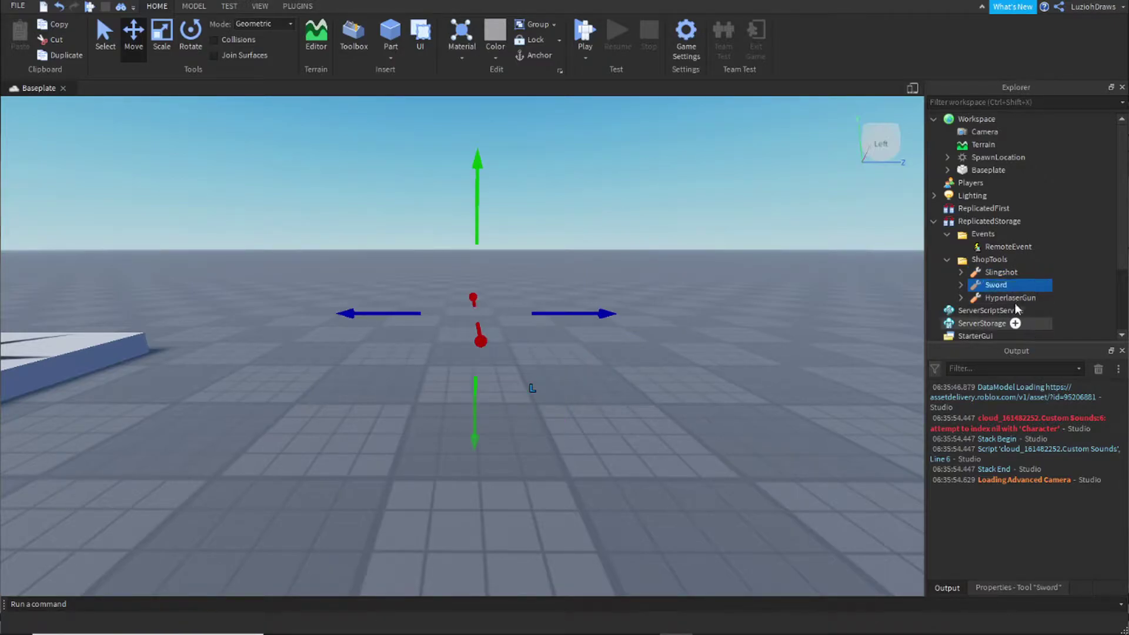
Rename the HyperlaserGun tool to LaserGun and select the RemoteEvent in the Events folder
click(1017, 297)
key(F2)
text(L)
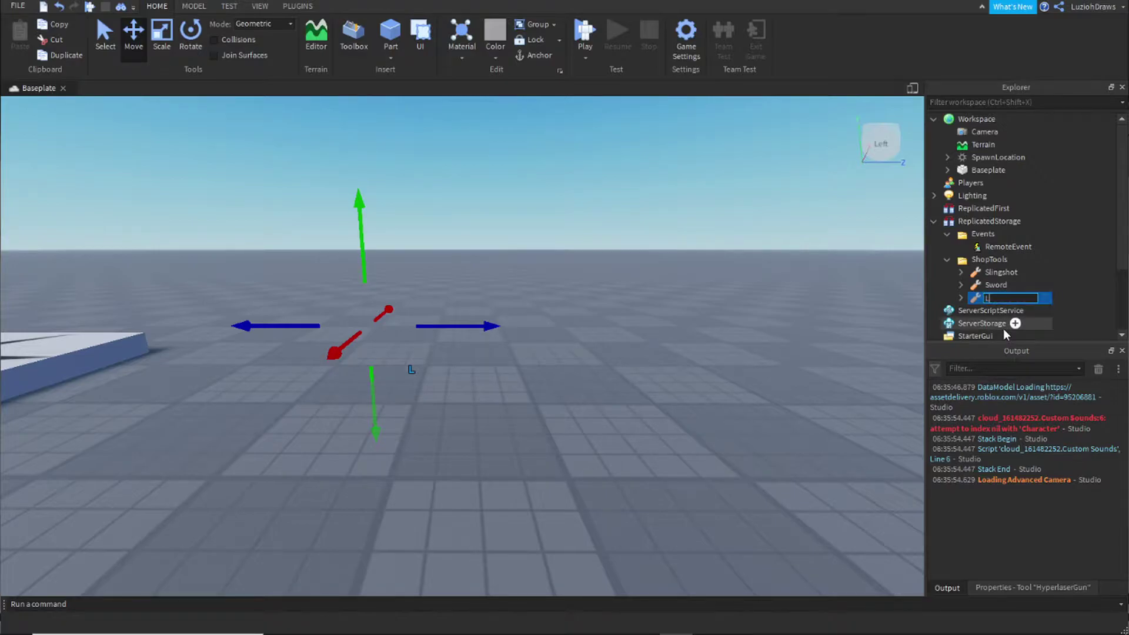
text(aserGun)
key(Return)
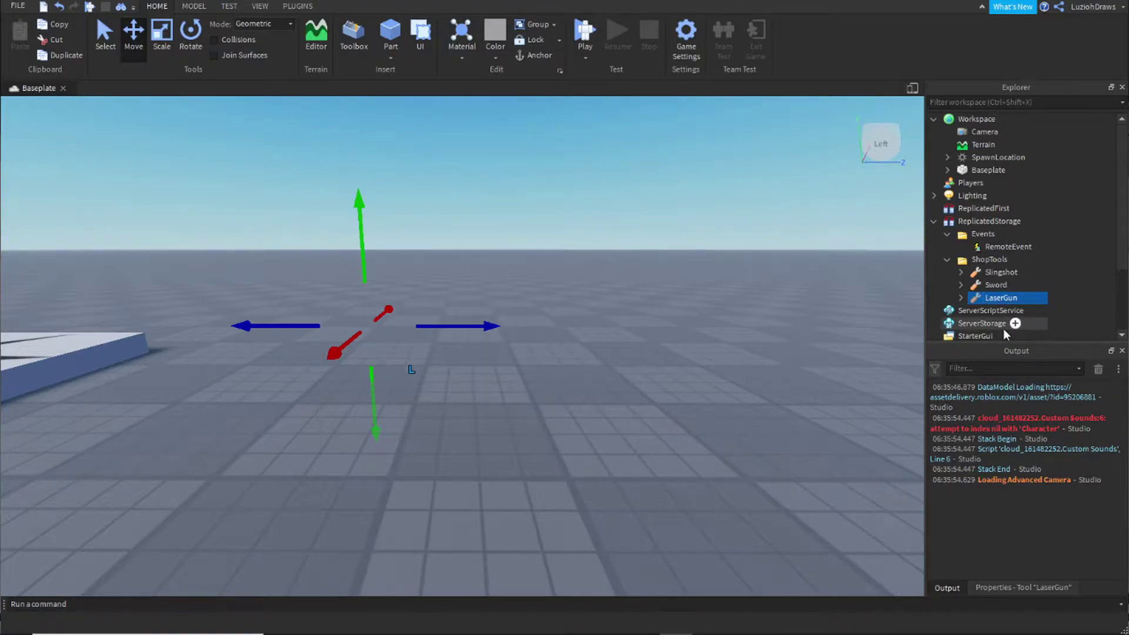
click(982, 246)
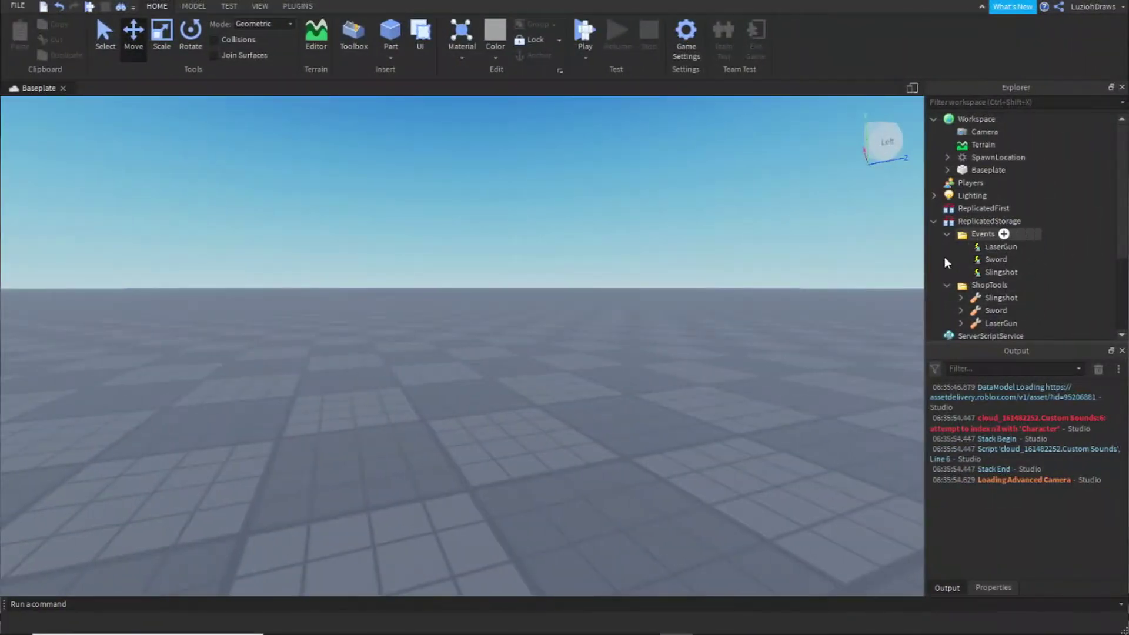
Add a script named ToolBuyScript to ServerScriptService
scroll(981, 249, down, 3)
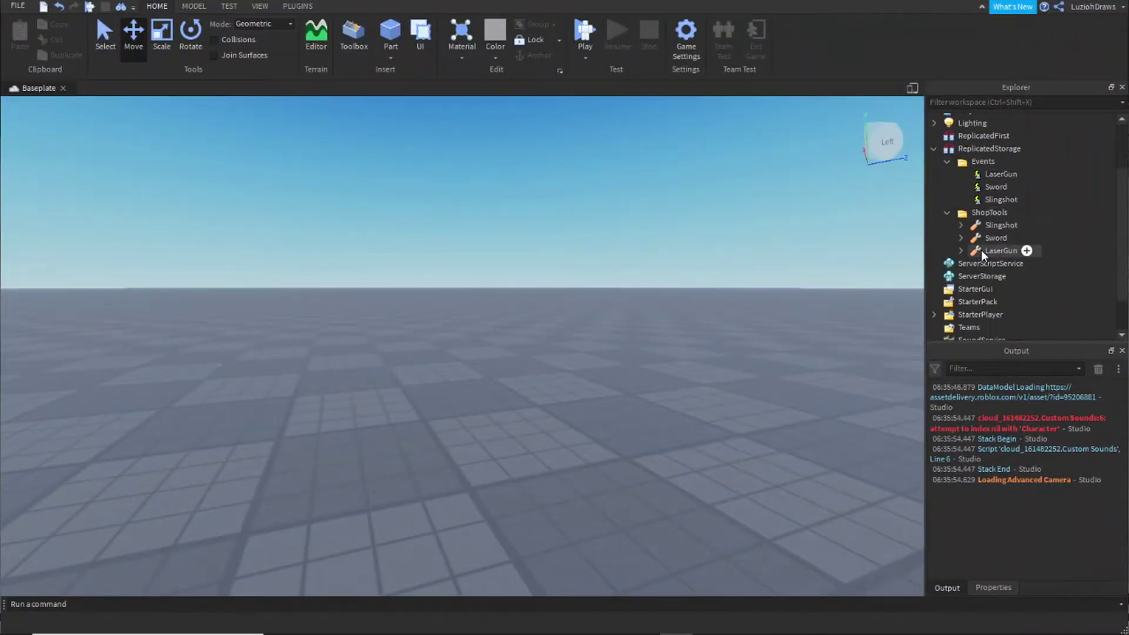
click(993, 219)
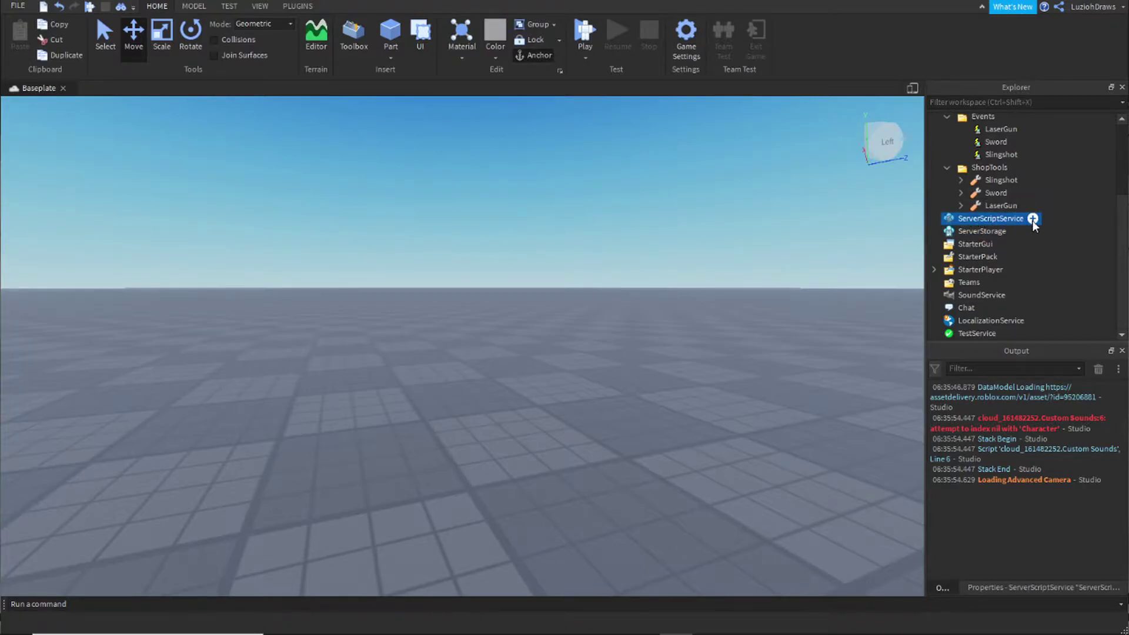
click(1032, 220)
click(199, 92)
key(F2)
text(Toolo)
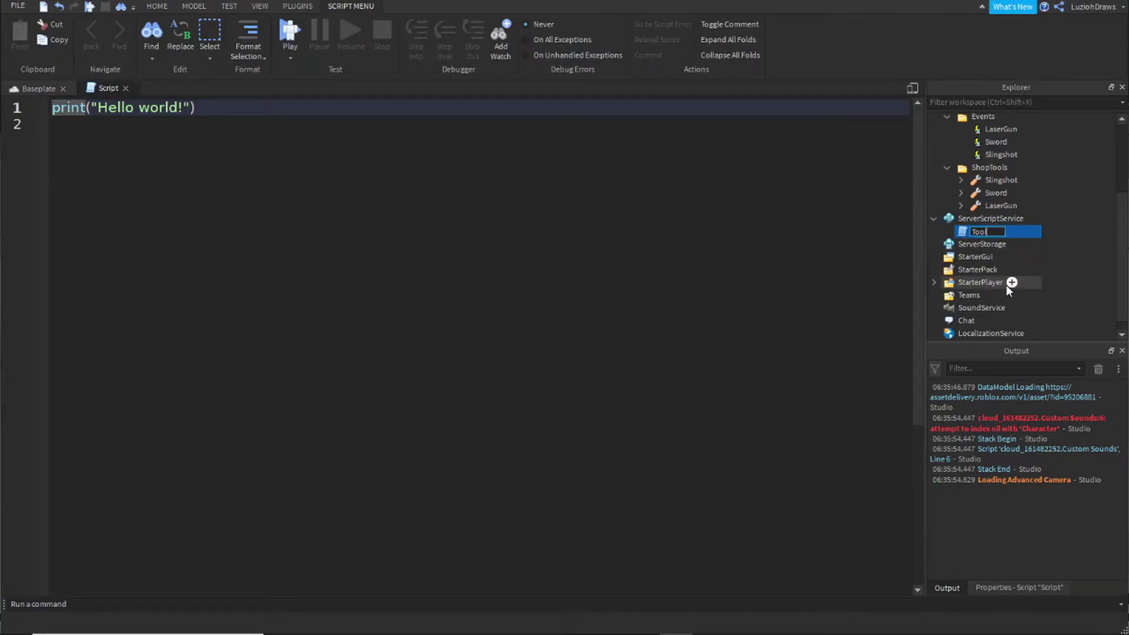
key(BackSpace)
text(BuyScript)
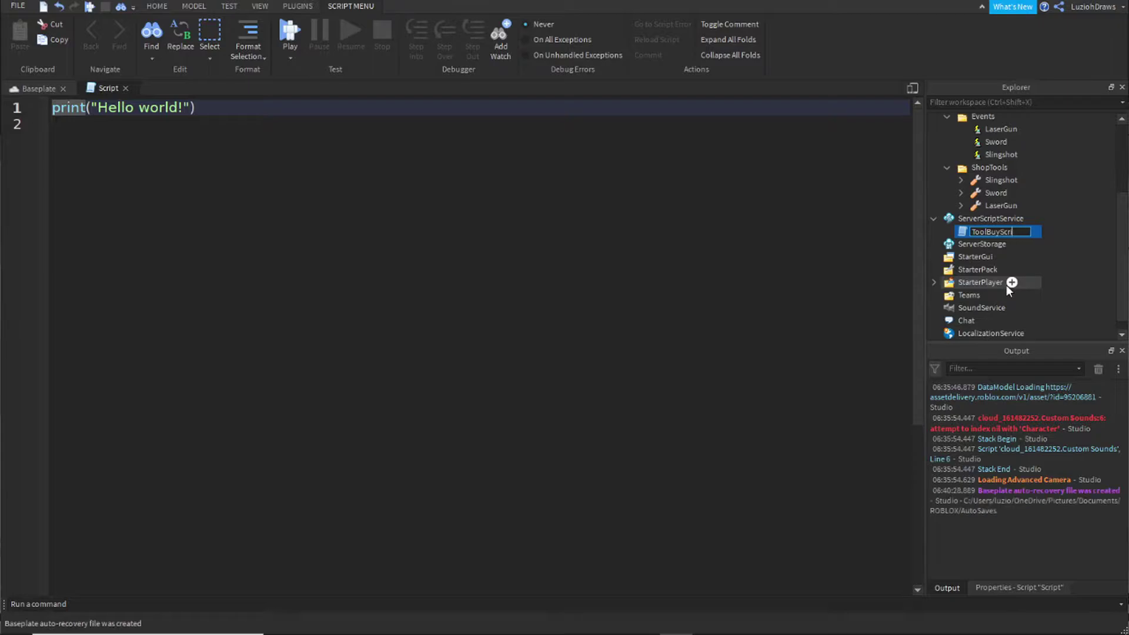
key(Return)
Replace the script's default code with the lines "local RS = game.ReplicatedStorage" and "local player = game.Players.LocalPlayer"
click(376, 152)
key(shift+Up)
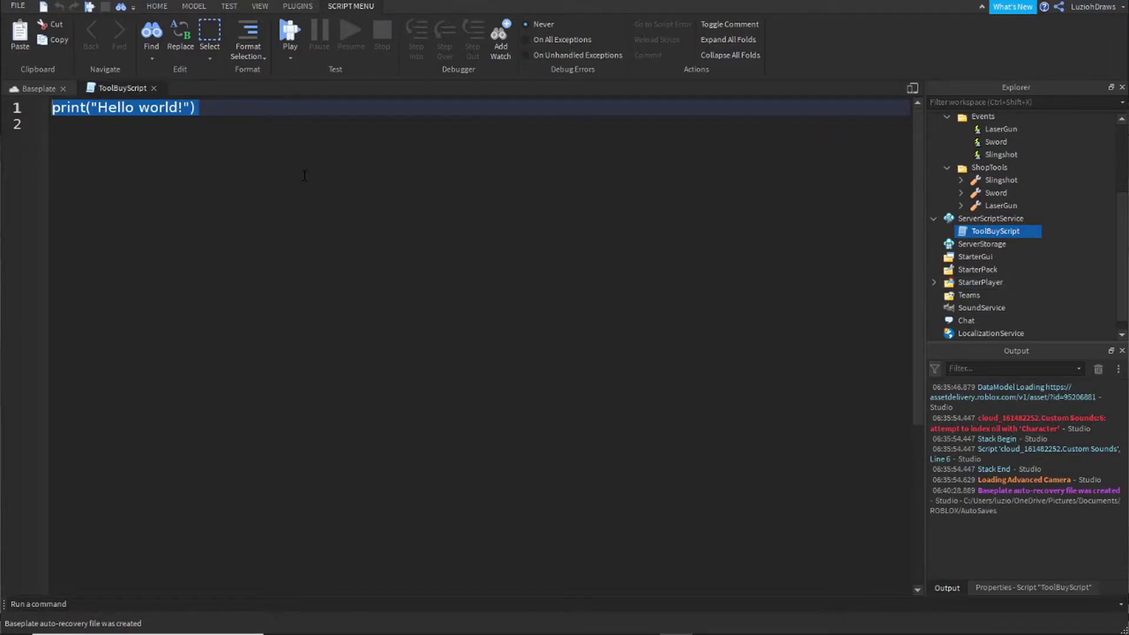
key(BackSpace)
text(local RS = ga)
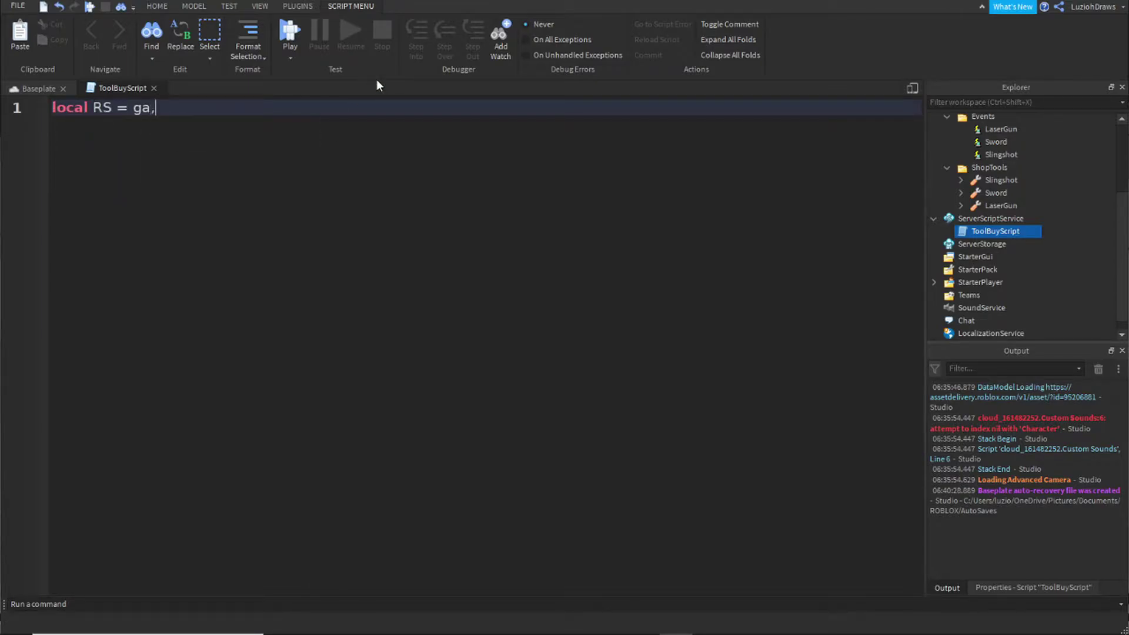
text(me.ReplicatedStorage)
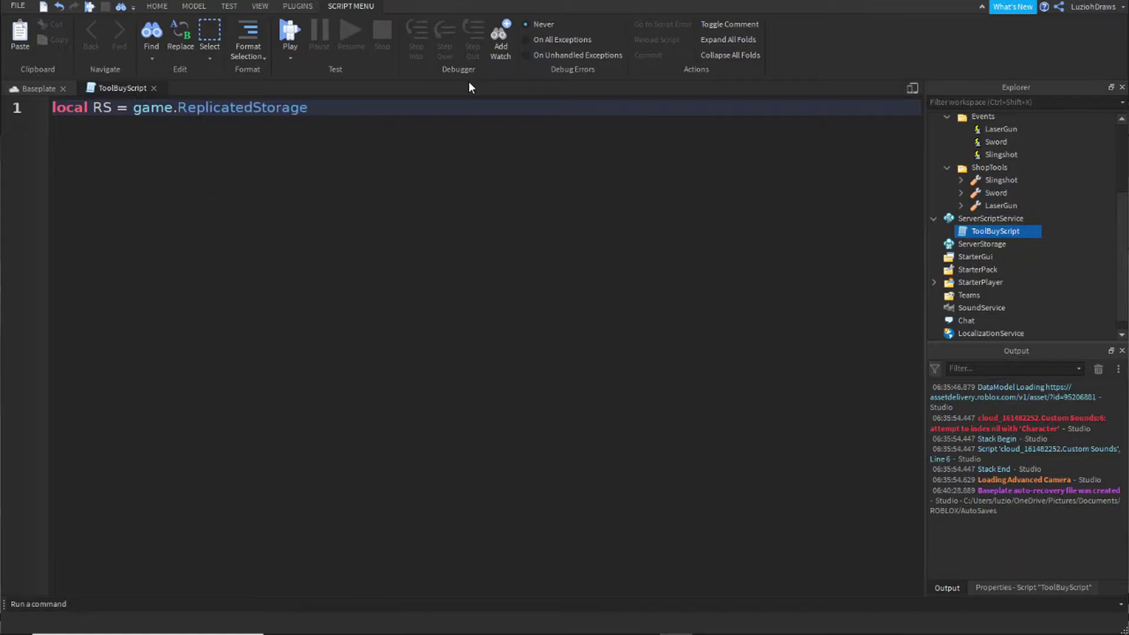
key(Return)
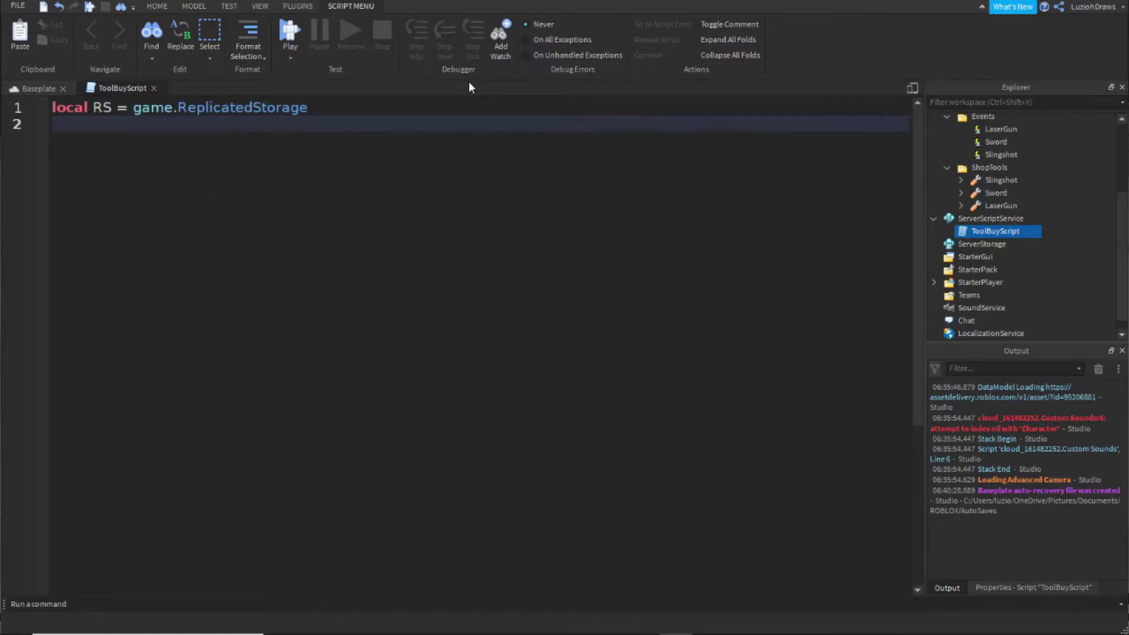
text(local player = game.Players.LocalPlayer)
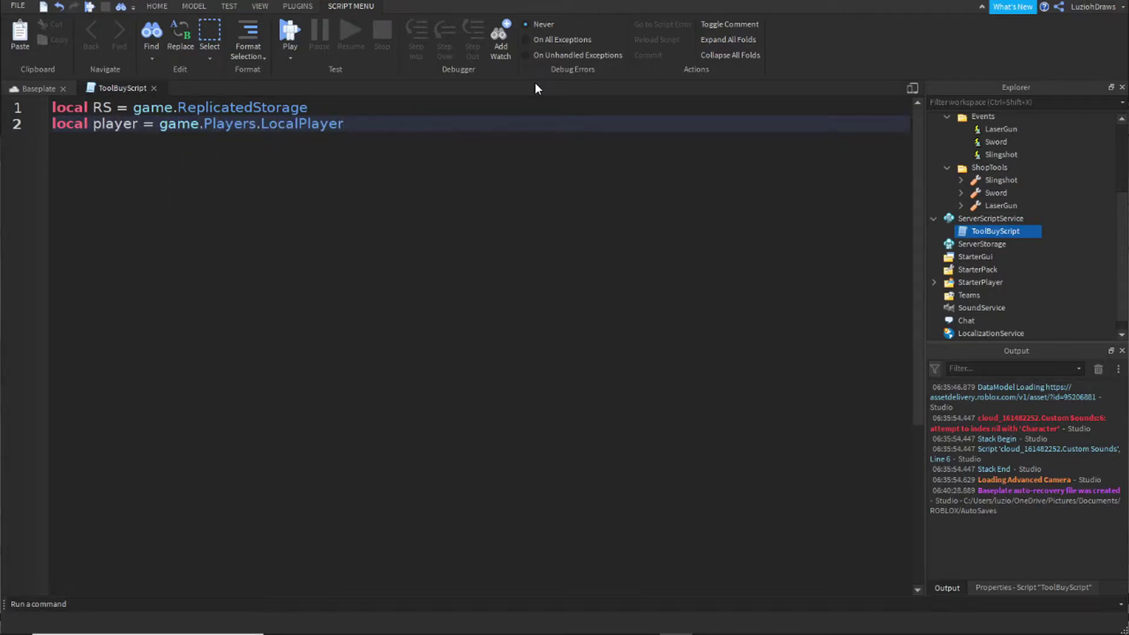
Below the two local variables, leave a blank line and reference the laser gun's remote event as RS.Events.LaserGun
key(Return)
key(Return)
text(RS.eve)
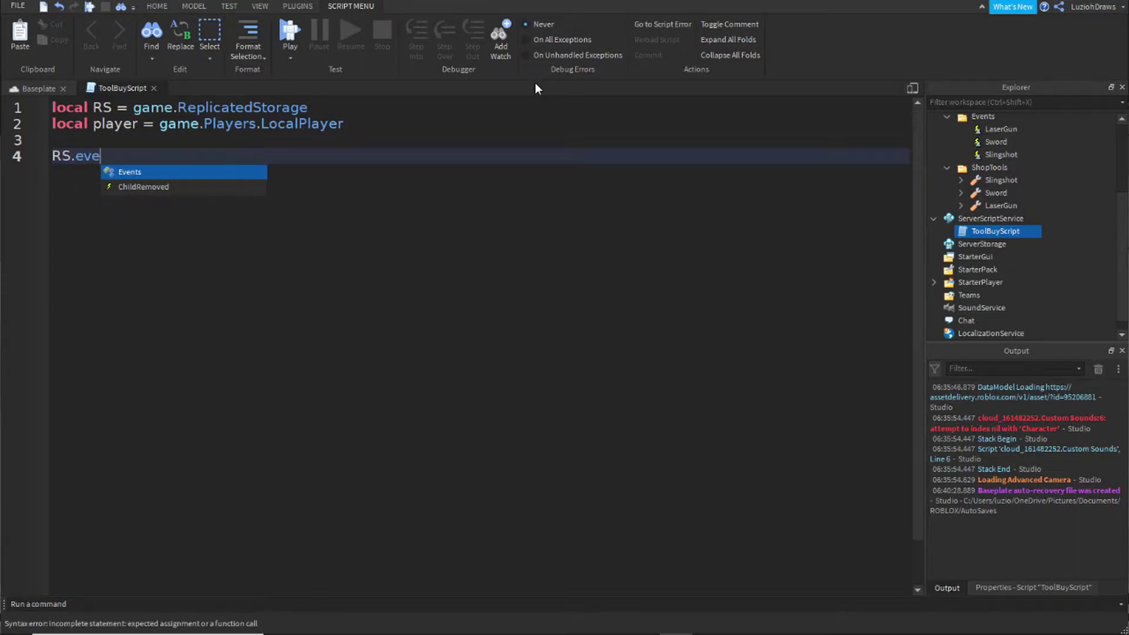
key(Tab)
text(.laser)
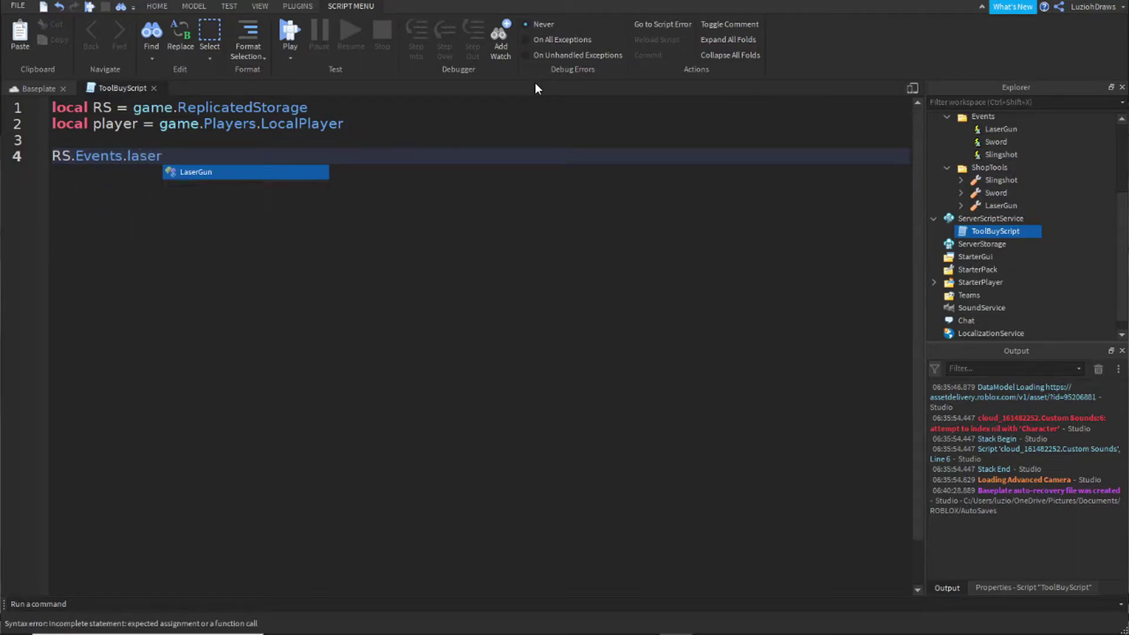
key(Tab)
Connect the LaserGun event's OnServerEvent to a function with a player parameter and create its empty body closed with "end)"
text(.onse)
key(Tab)
text(:c)
key(Tab)
text((f)
key(Tab)
text(()
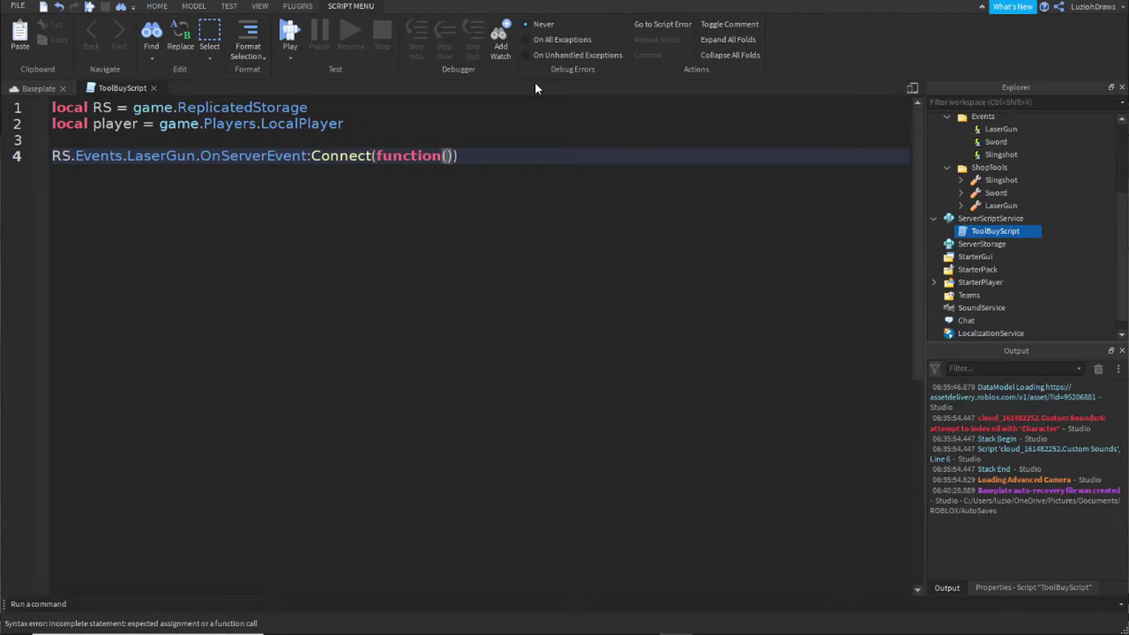
key(Delete)
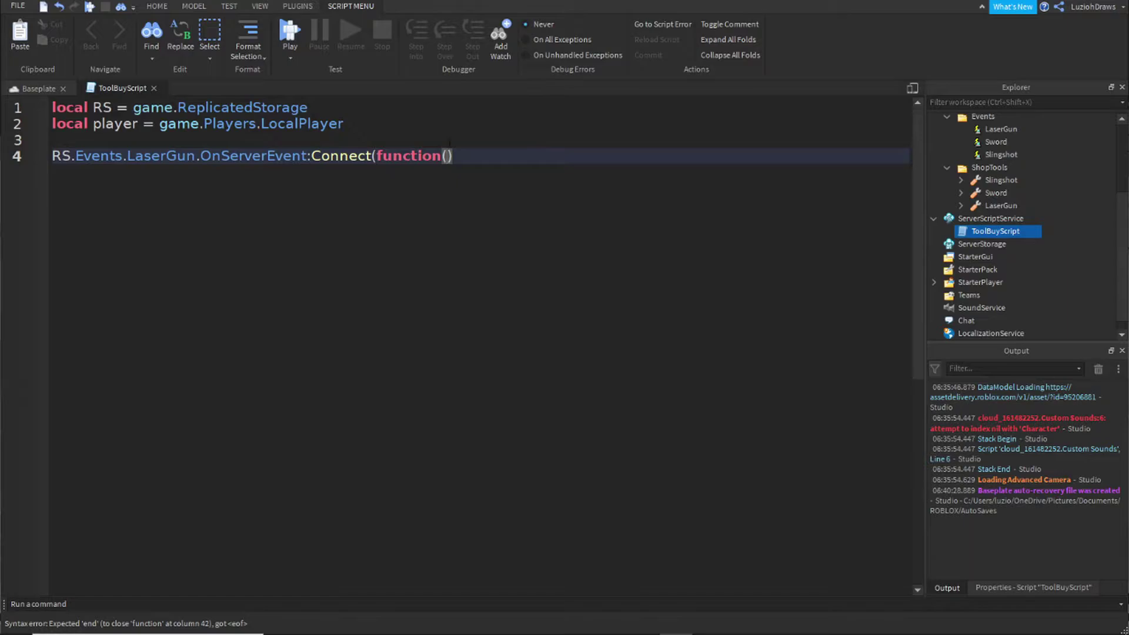
text(pl)
key(Tab)
text())
key(Return)
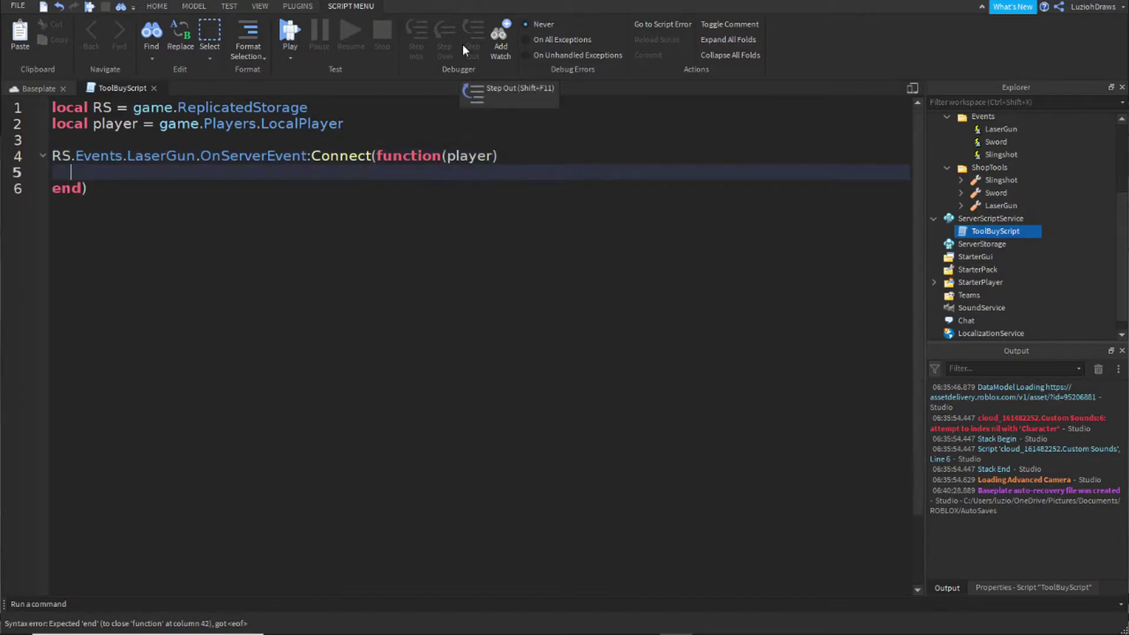
Duplicate the LaserGun handler twice below itself, changing the copies to the Sword and Slingshot events
drag(88, 189, 44, 157)
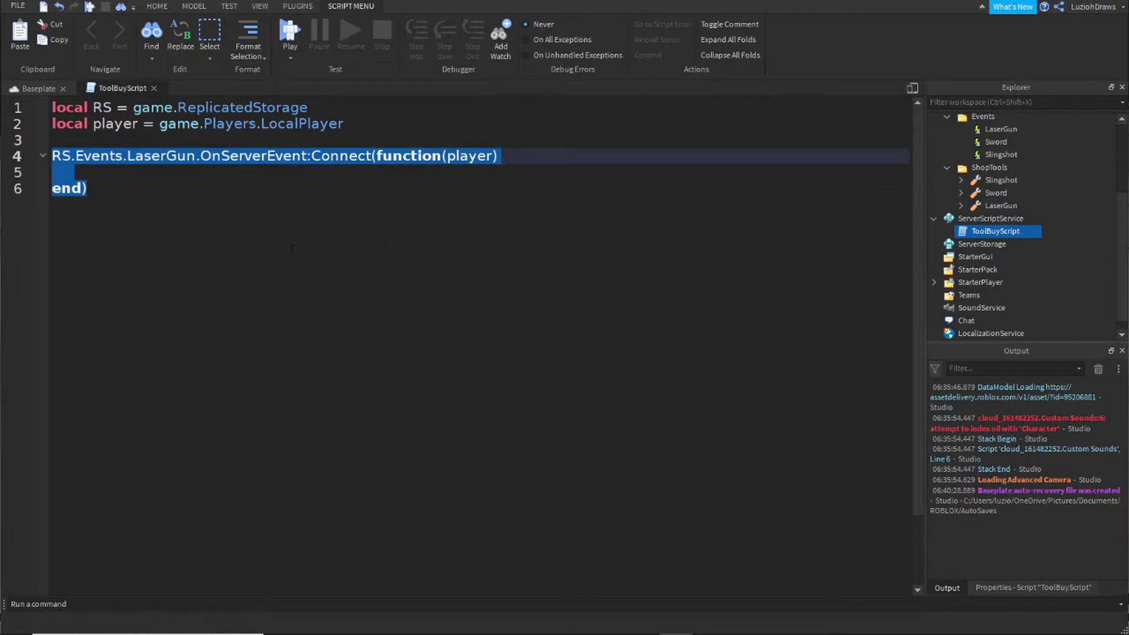
click(118, 188)
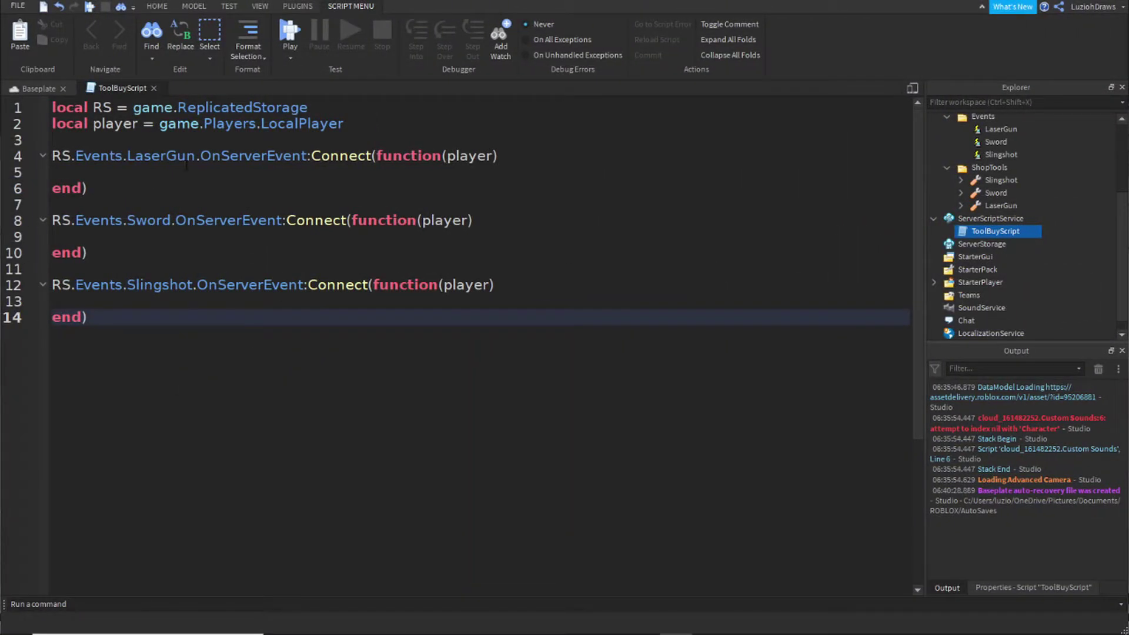
drag(53, 157, 141, 318)
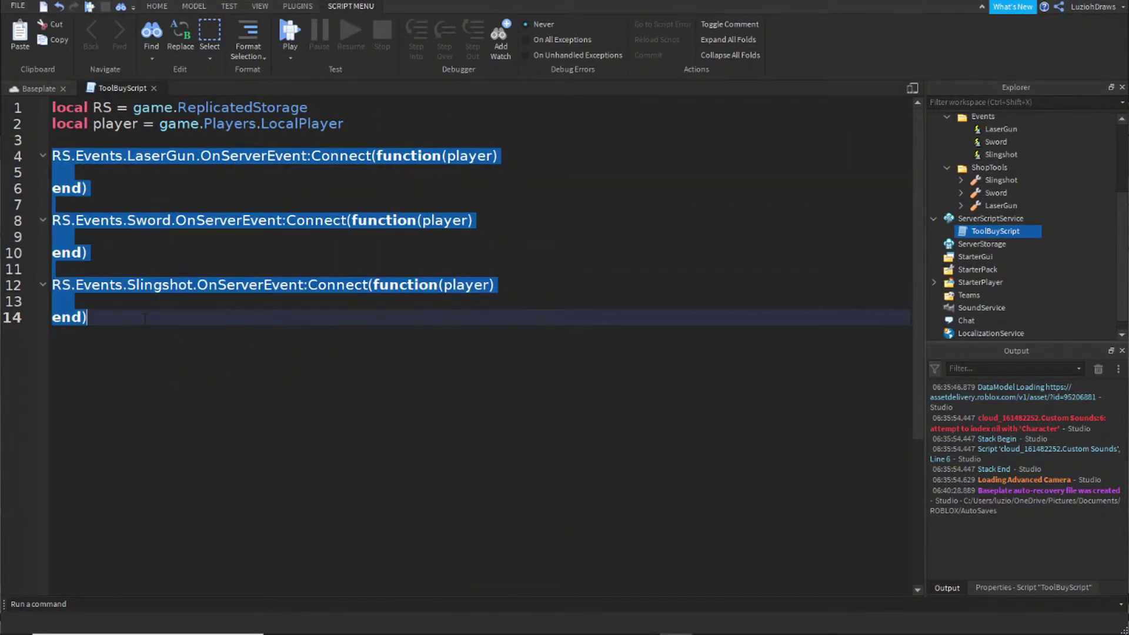
click(142, 319)
key(Up)
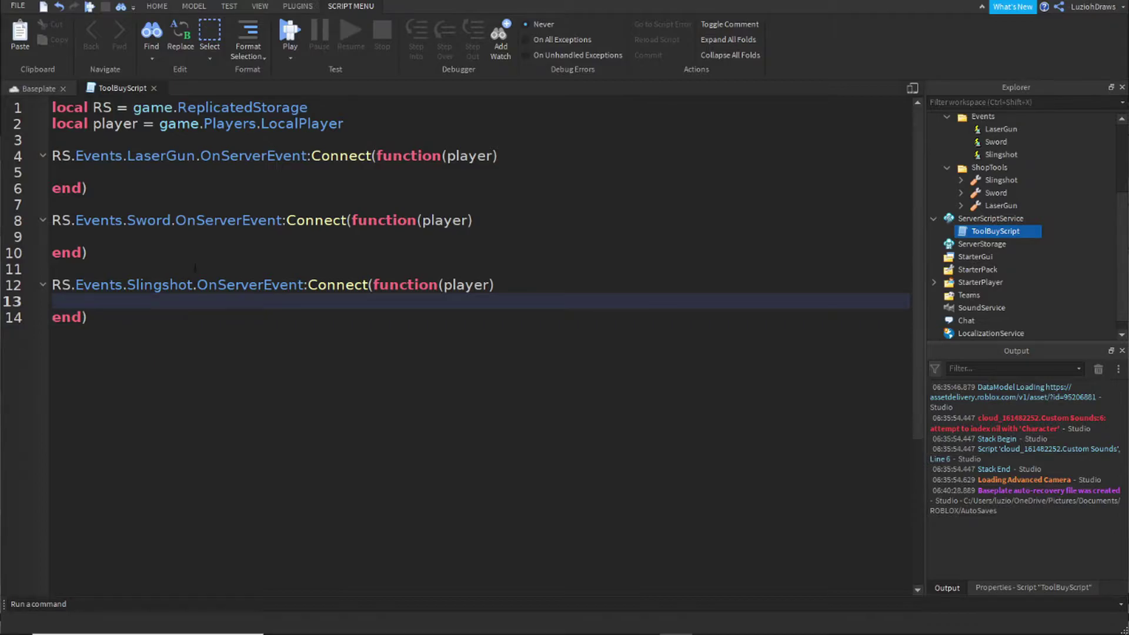
Return to the Baseplate view, add a ScreenGui to StarterGui and name it ToolShopGui
click(38, 89)
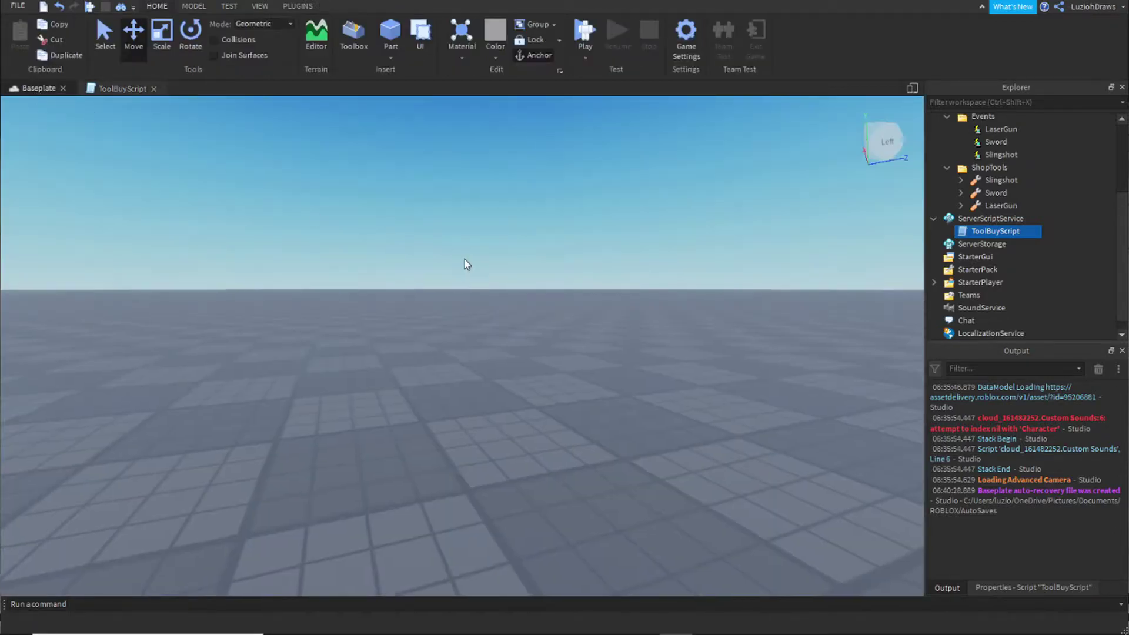
click(605, 304)
right_drag(605, 304, 642, 297)
key(s)
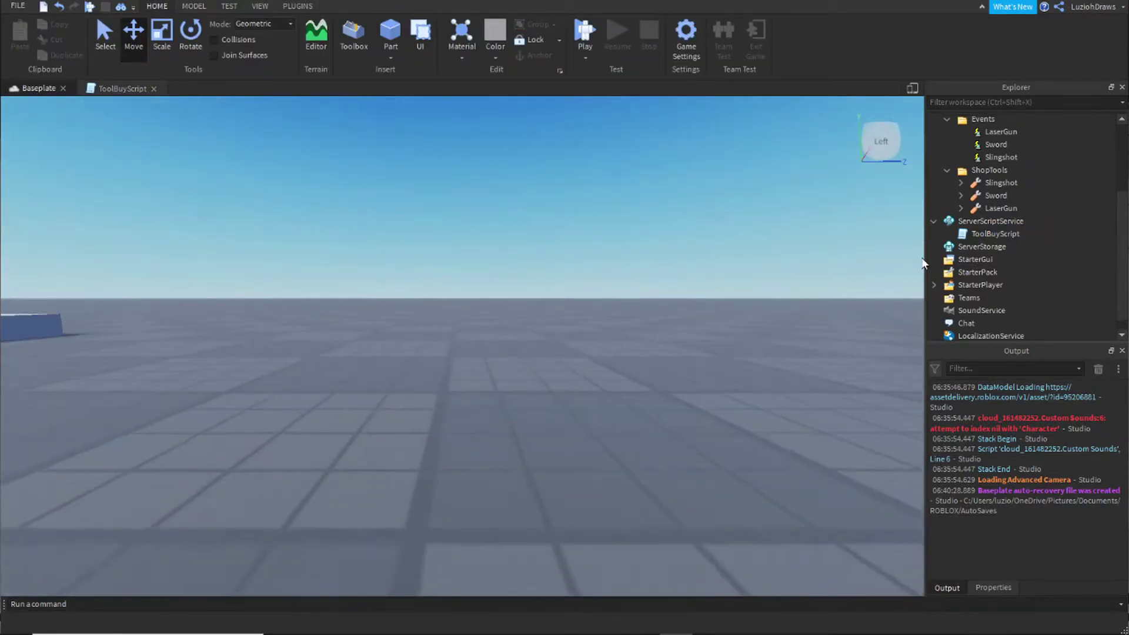
click(1001, 260)
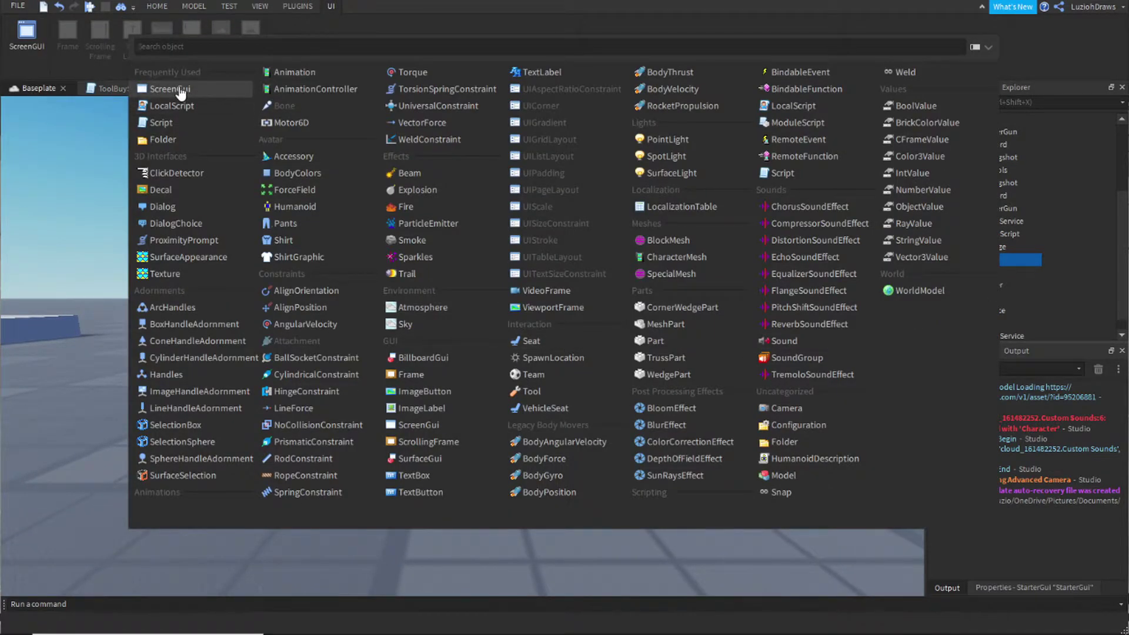
click(170, 89)
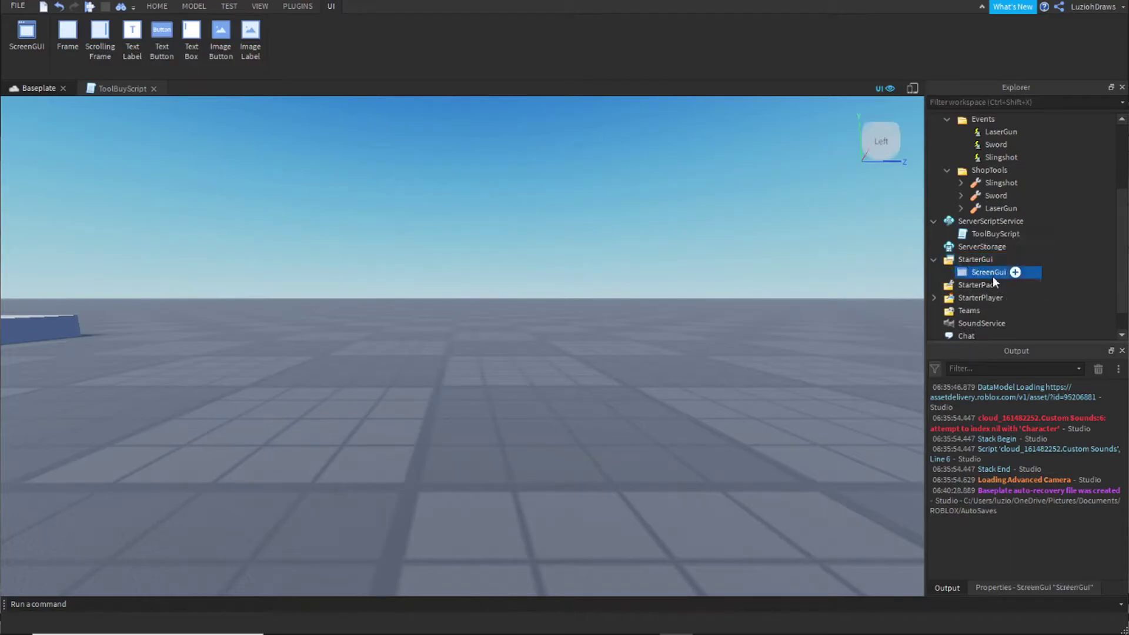
key(F2)
text(ToolShopGui)
key(Return)
Add a Frame inside ToolShopGui and name it ShopFrame
scroll(1034, 252, down, 1)
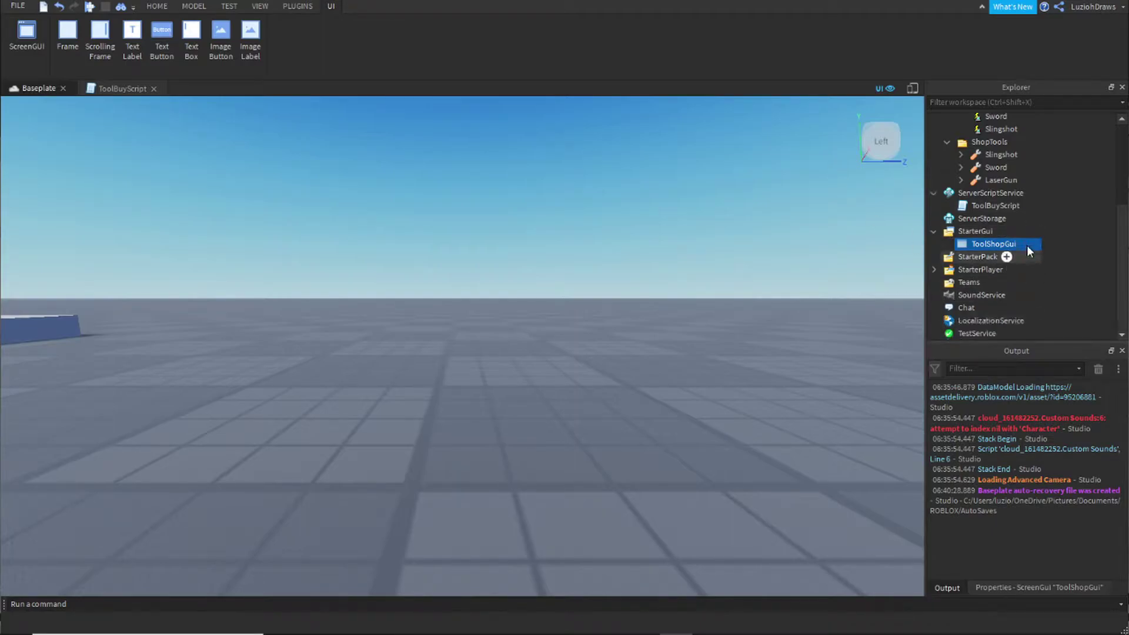
click(1025, 244)
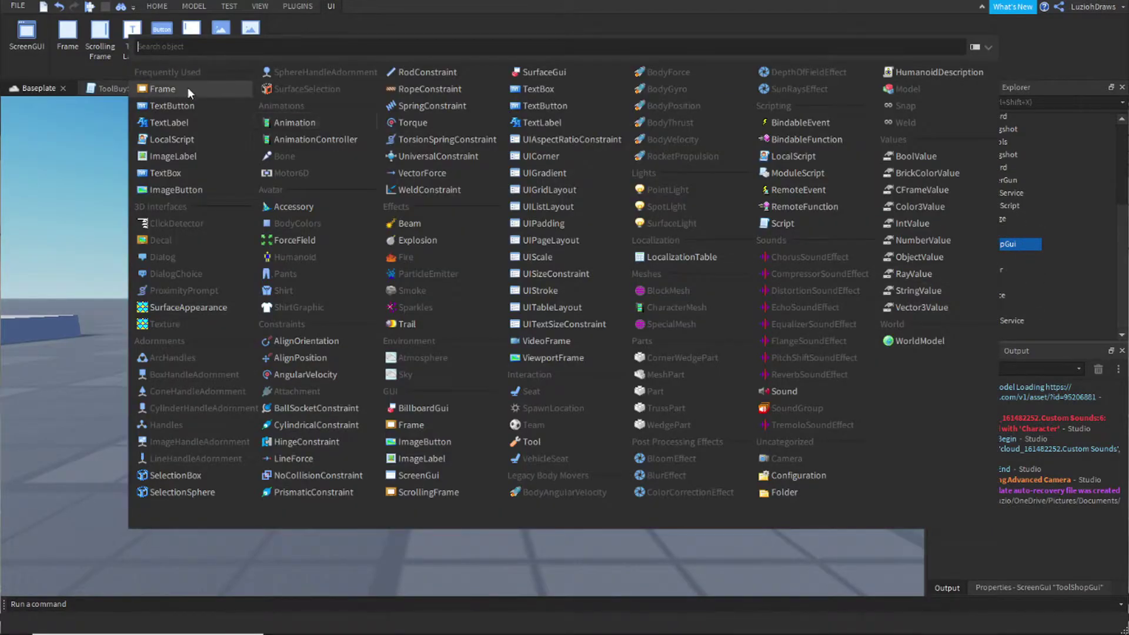
click(188, 92)
click(995, 258)
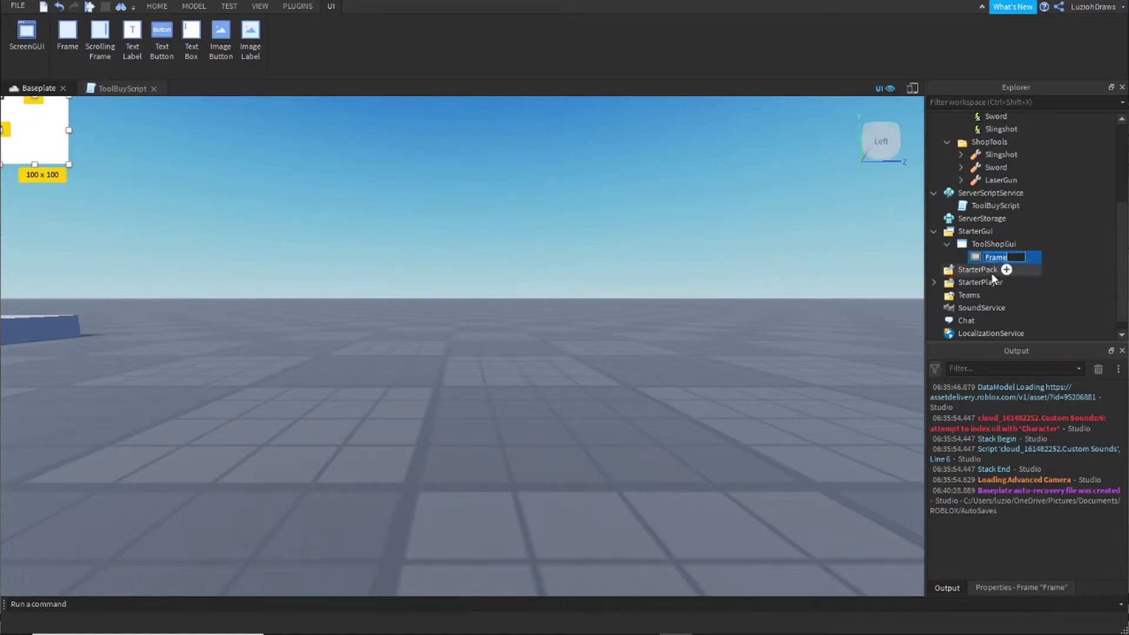
text(ShopFrame)
key(Return)
Set ShopFrame's AnchorPoint to 0.5, 0.5 and its BorderSizePixel to 0
click(1008, 589)
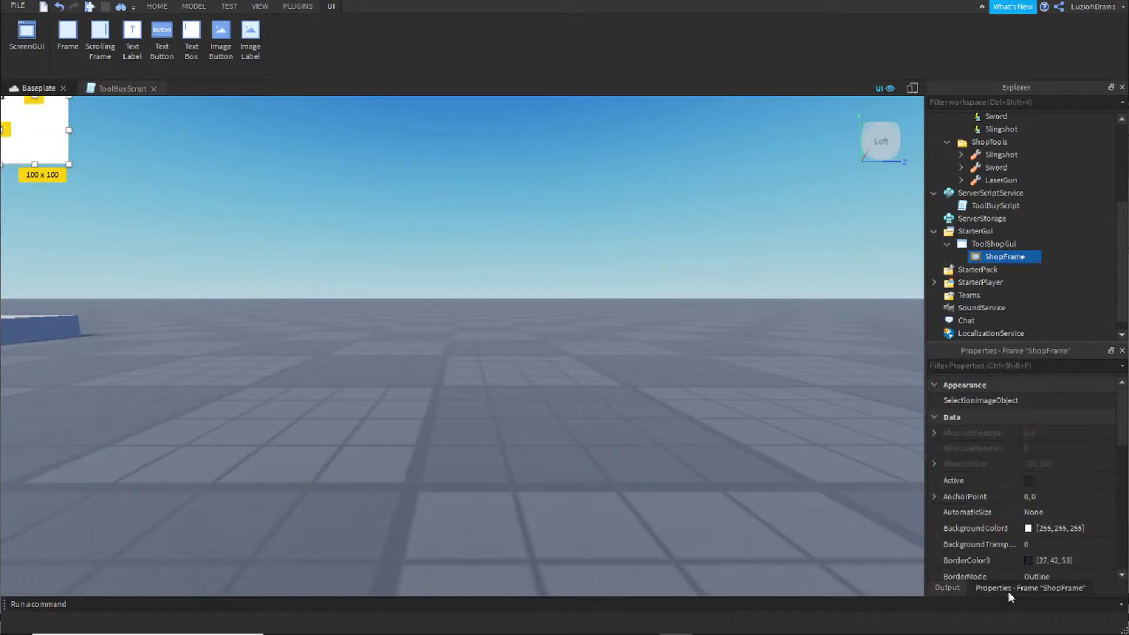
click(1046, 496)
click(1020, 496)
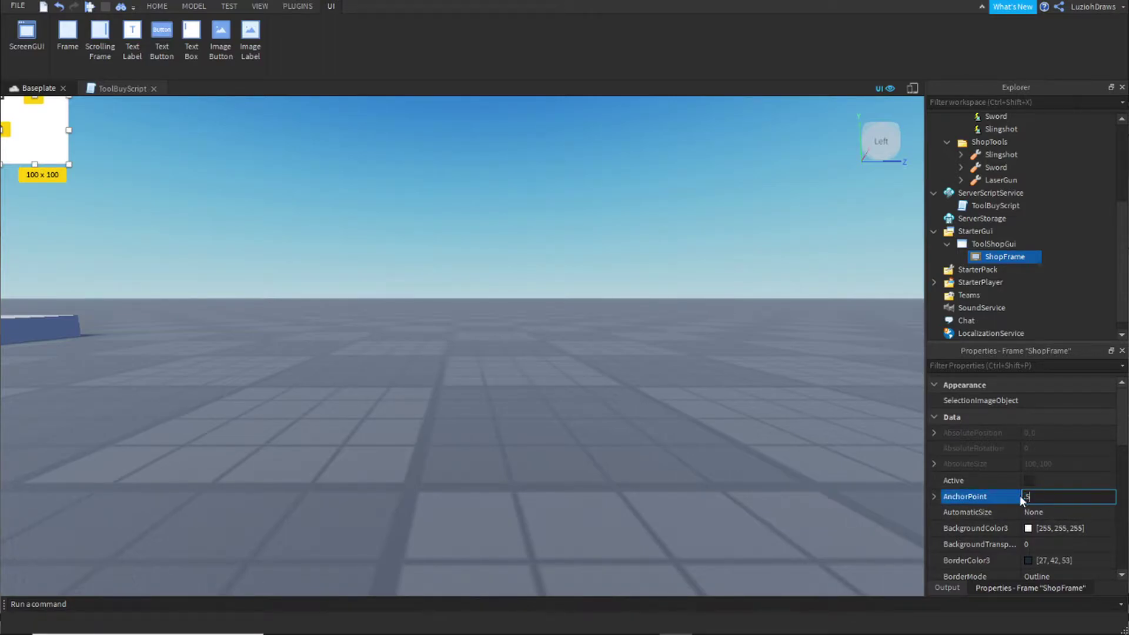
key(Return)
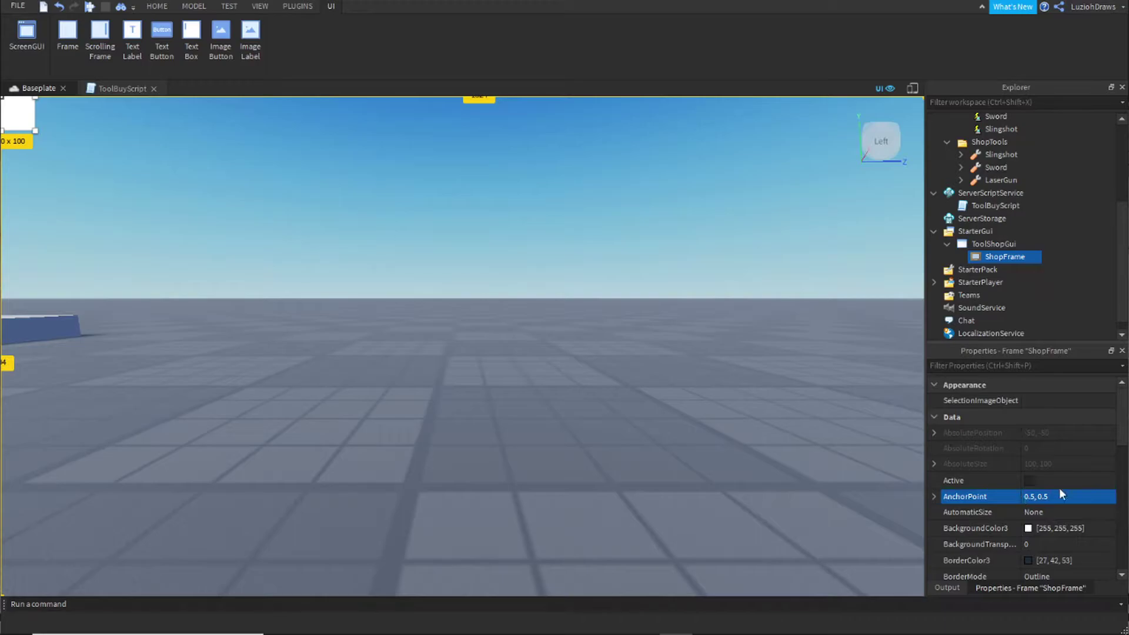
scroll(1060, 488, down, 3)
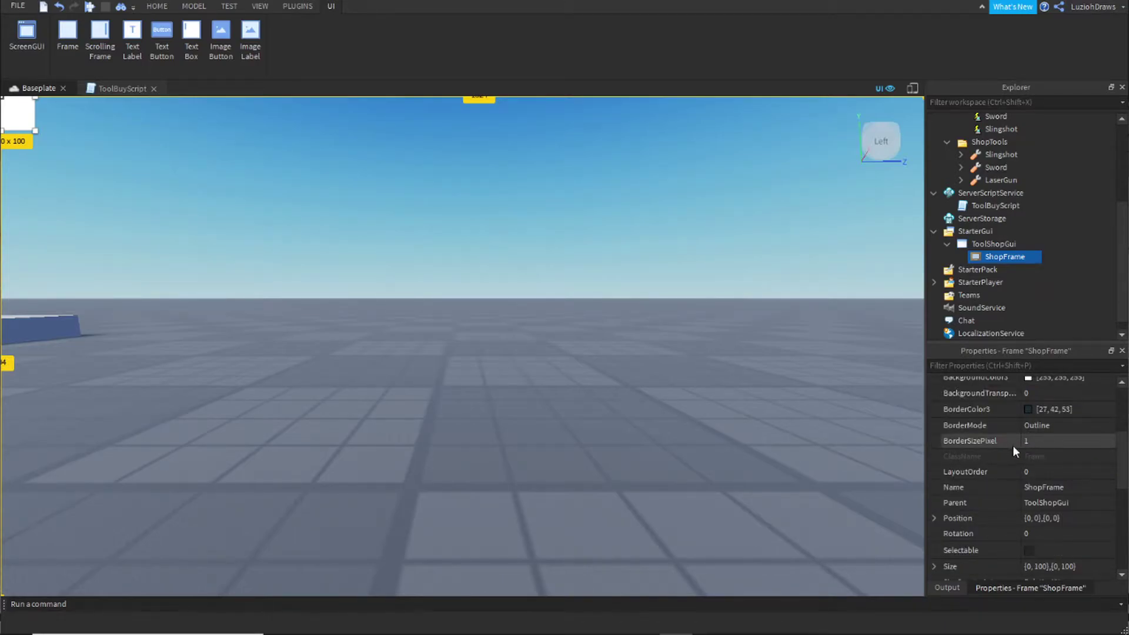
click(1056, 446)
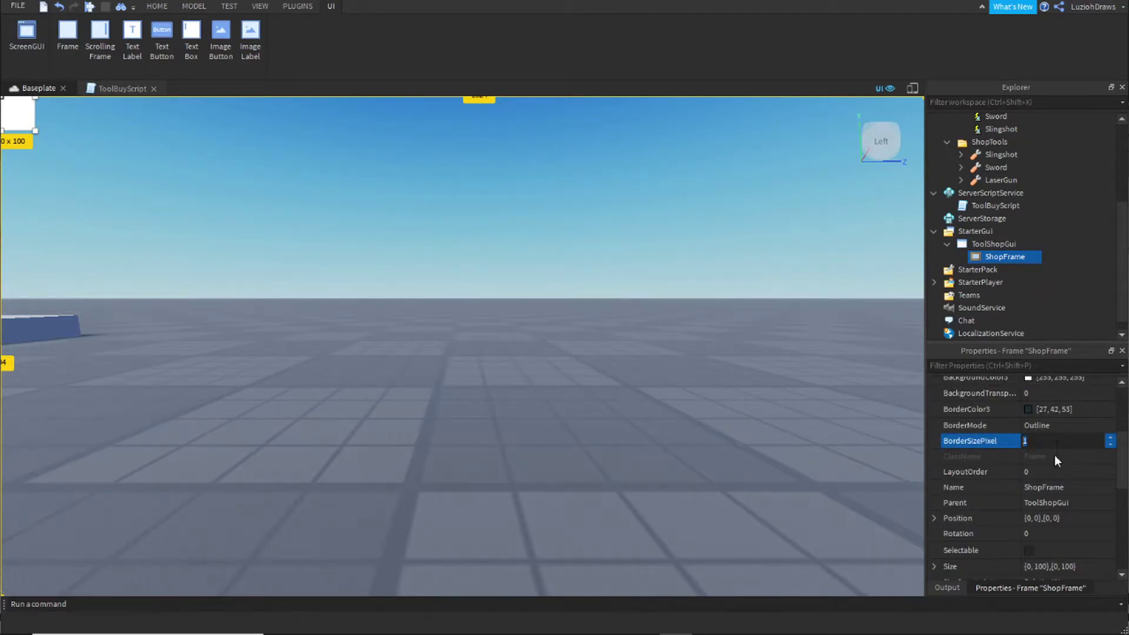
text(0)
key(Return)
Set ShopFrame's ZIndex to 2, and center it in the viewport at a size of about 600 x 350
scroll(992, 472, down, 3)
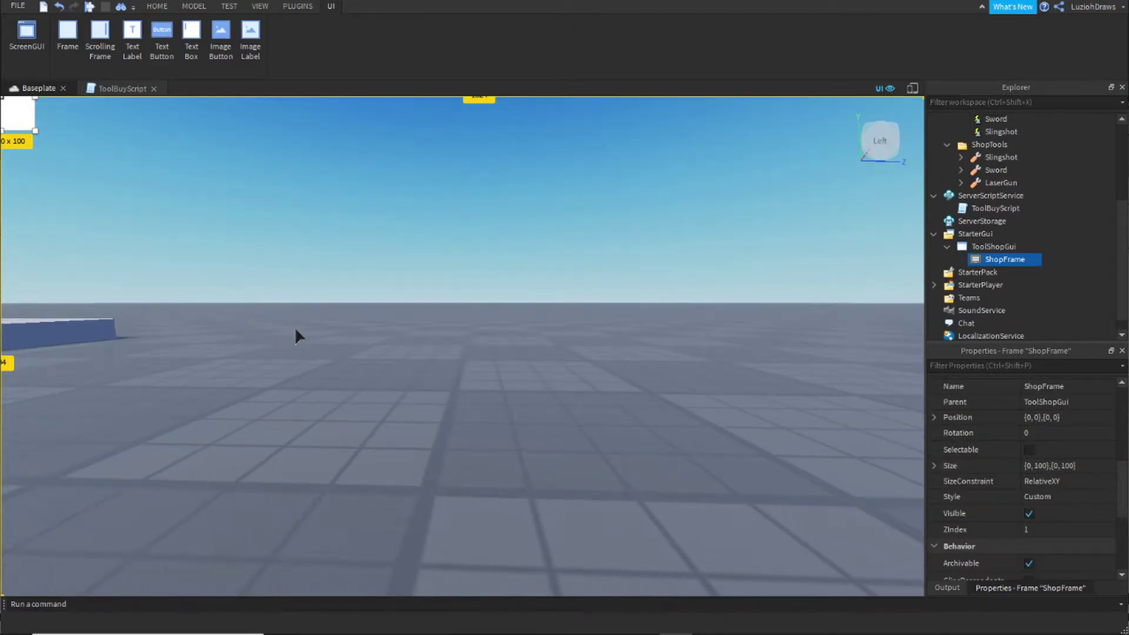
right_drag(295, 336, 329, 335)
click(1055, 526)
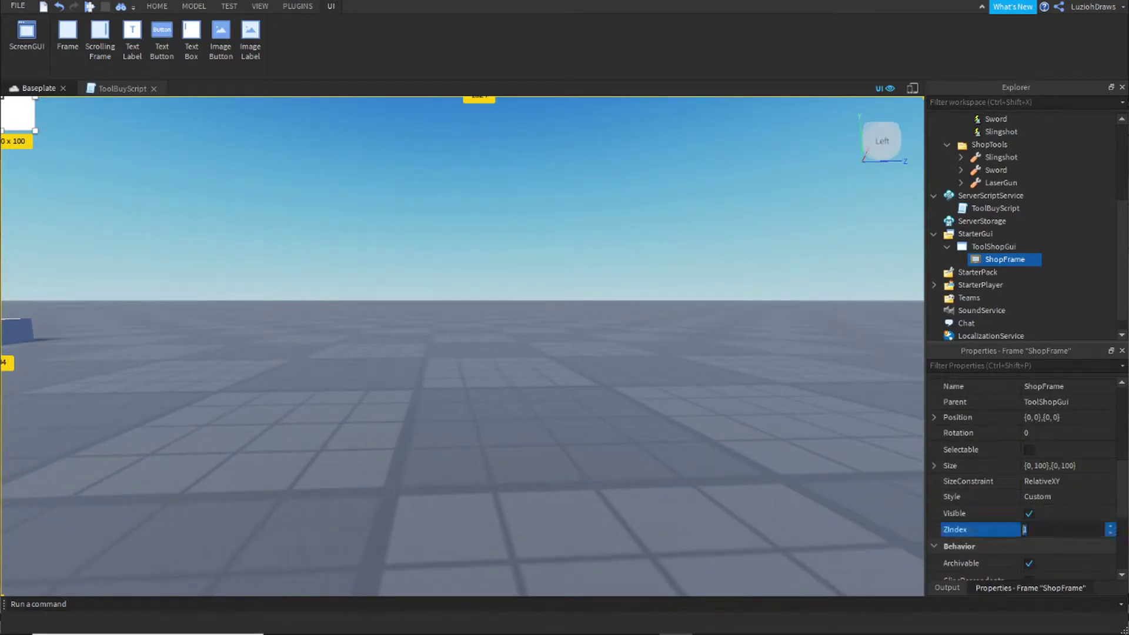
text(2)
key(Return)
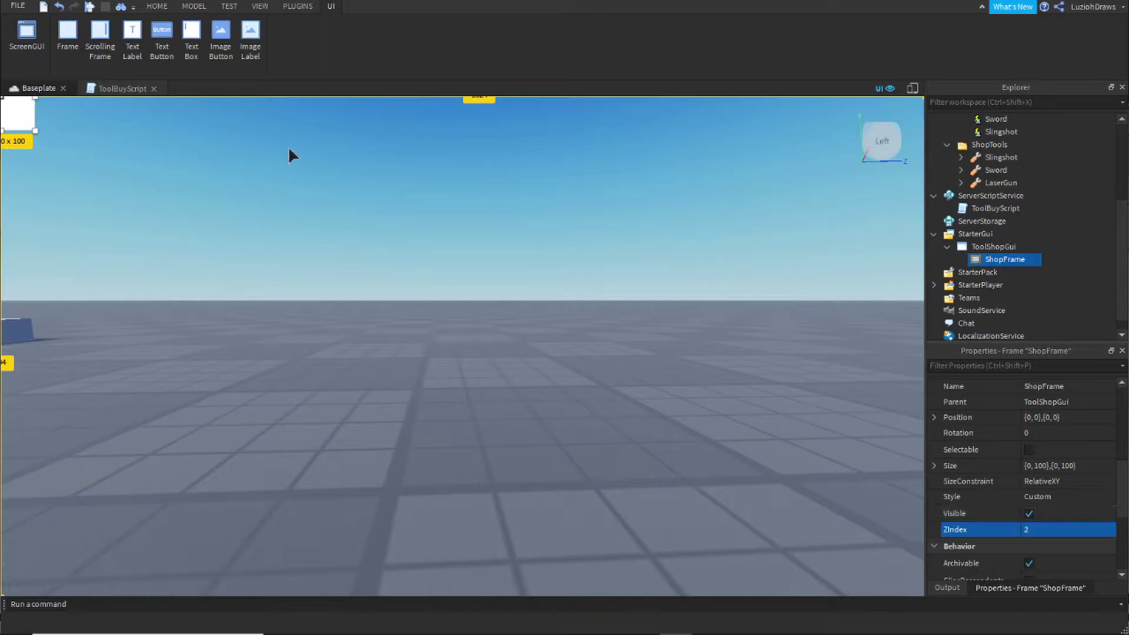
drag(19, 125, 624, 463)
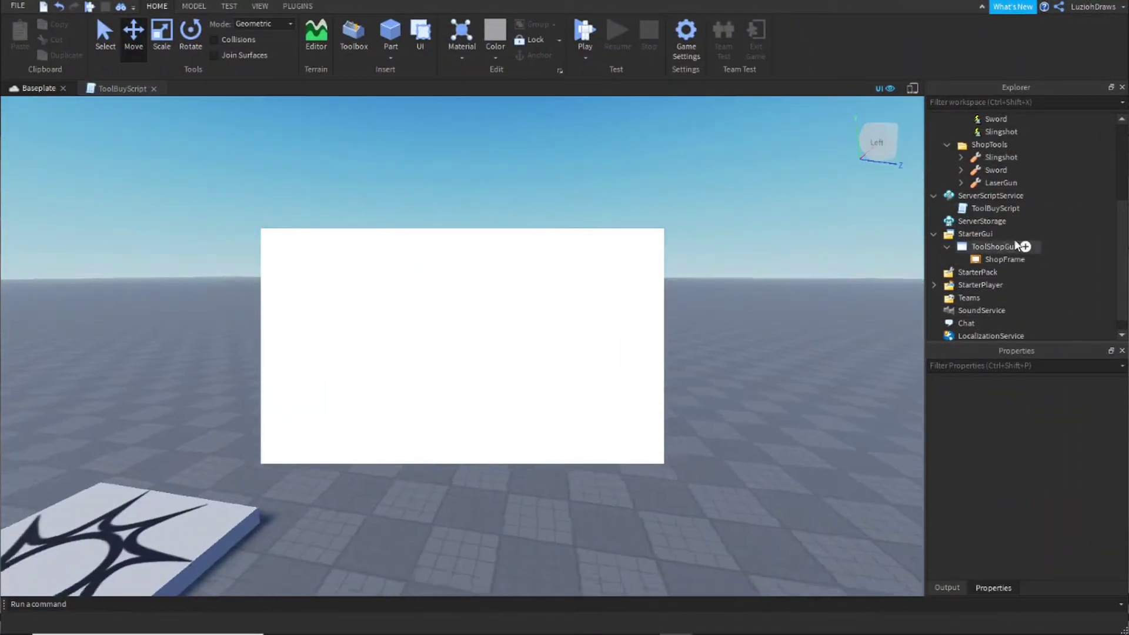
Add a TextLabel inside ShopFrame
click(1007, 259)
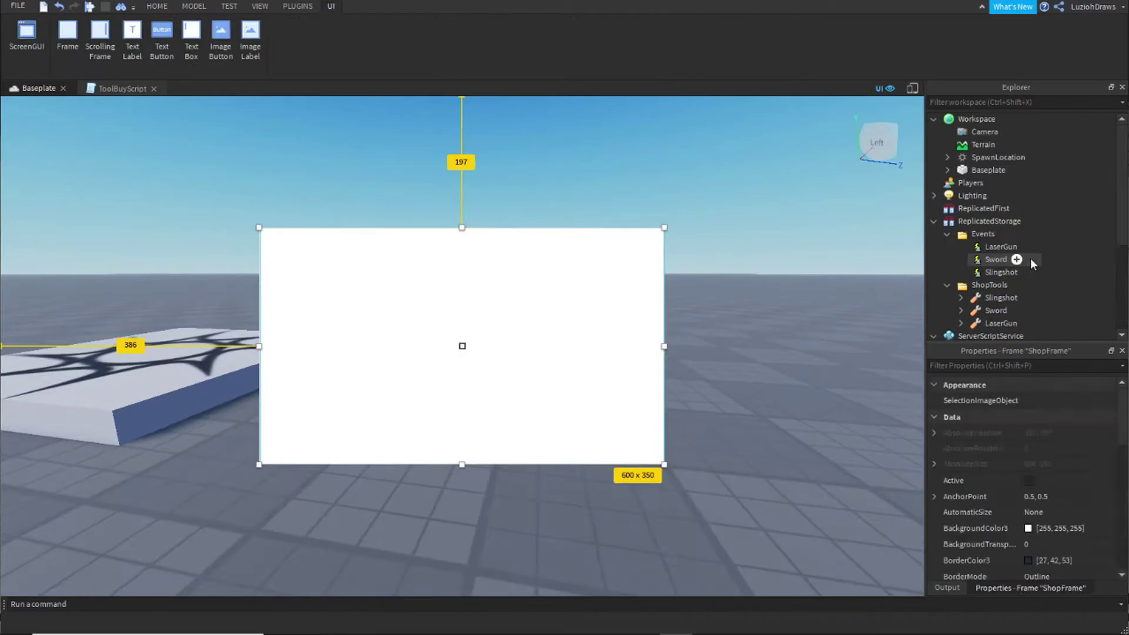
click(1032, 244)
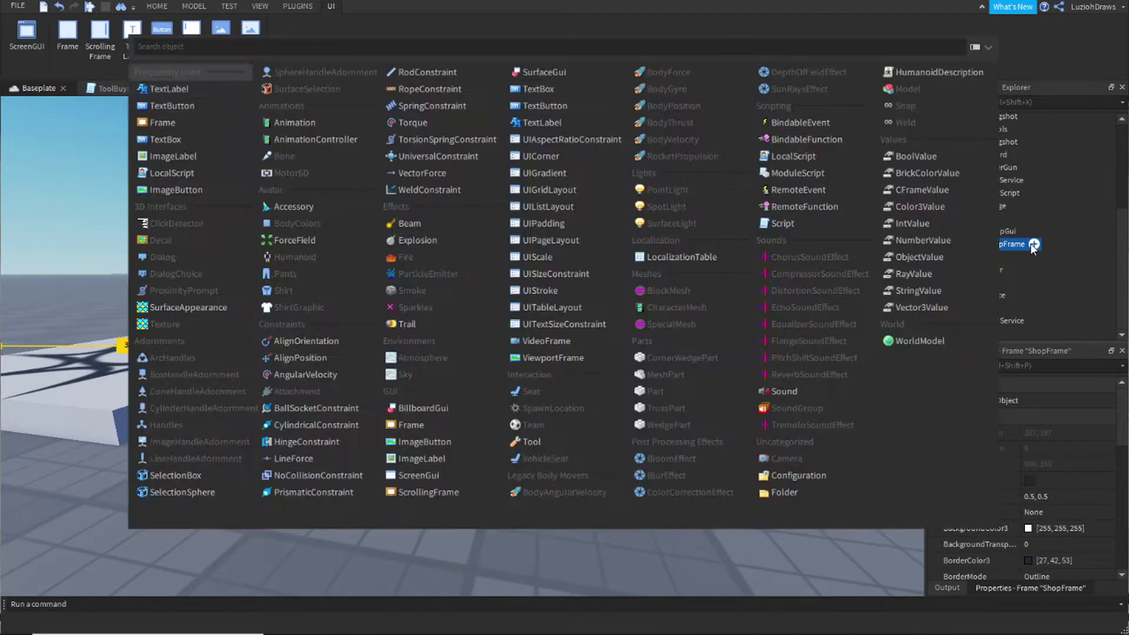
click(169, 90)
Set the TextLabel's AnchorPoint to 0.5, 0.5 and its BorderSizePixel to 0
click(1009, 256)
click(1028, 496)
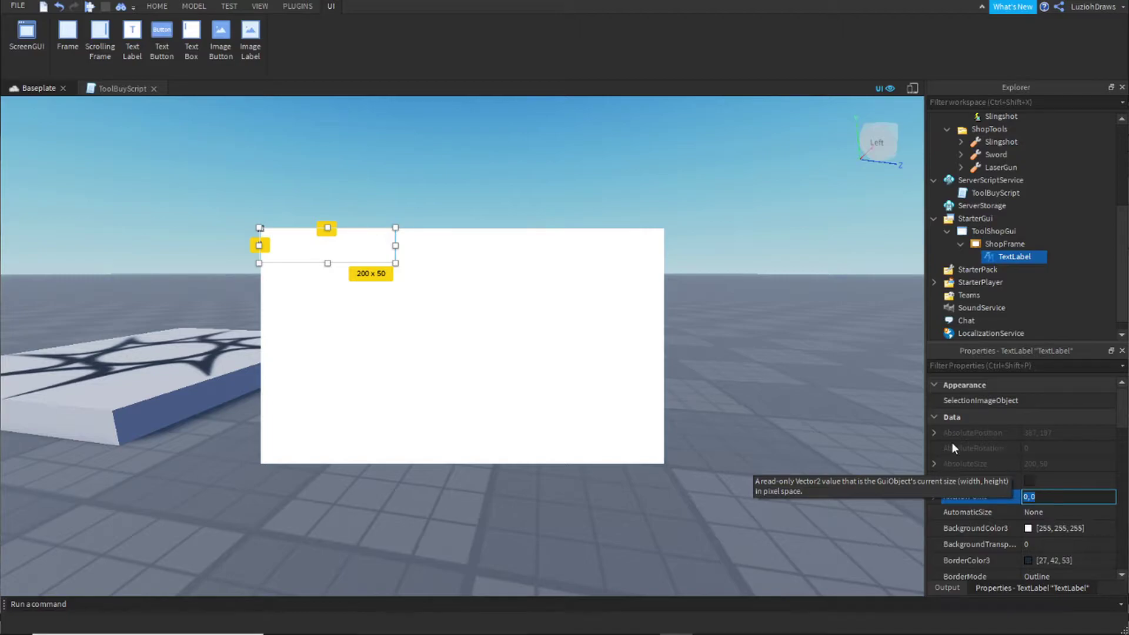
text(.5,.5)
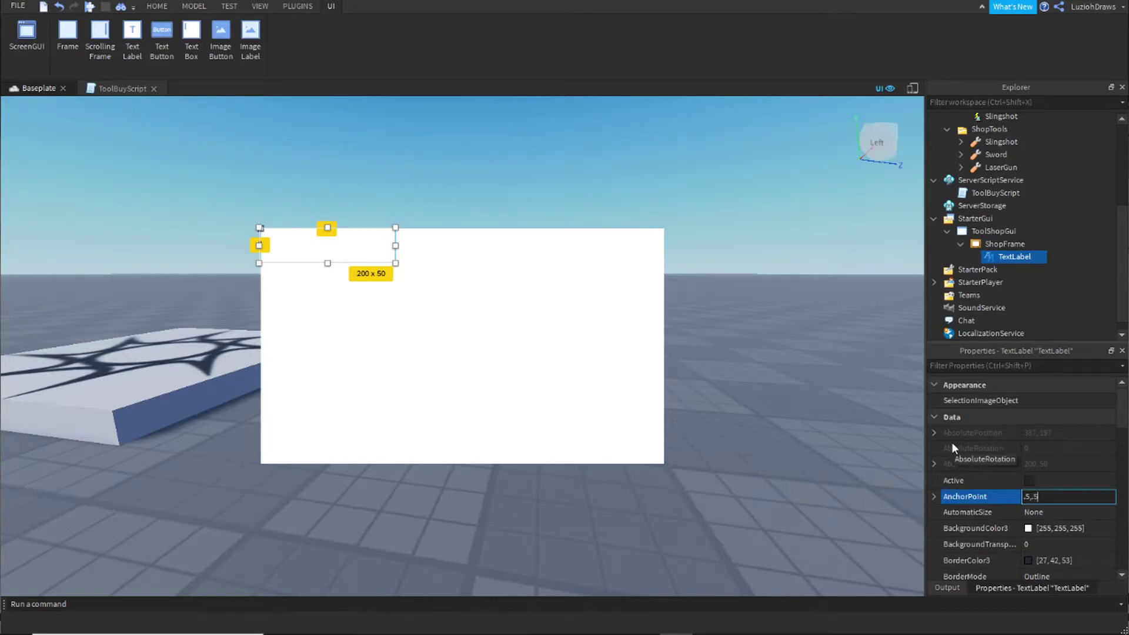
key(Return)
scroll(1022, 436, down, 3)
click(1056, 453)
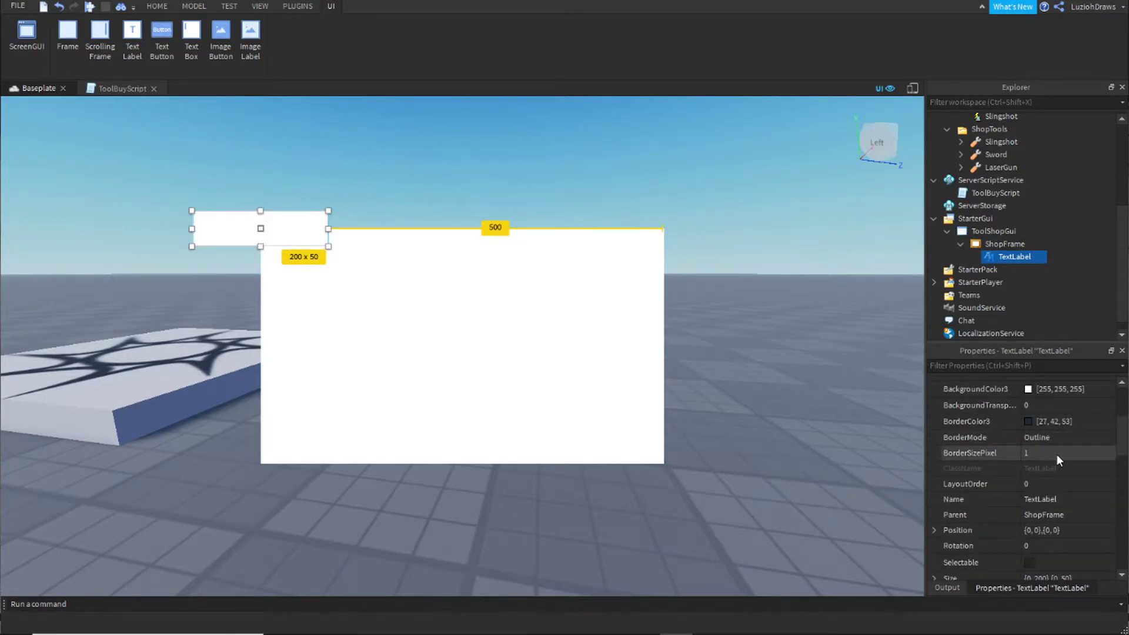
text(0)
key(Return)
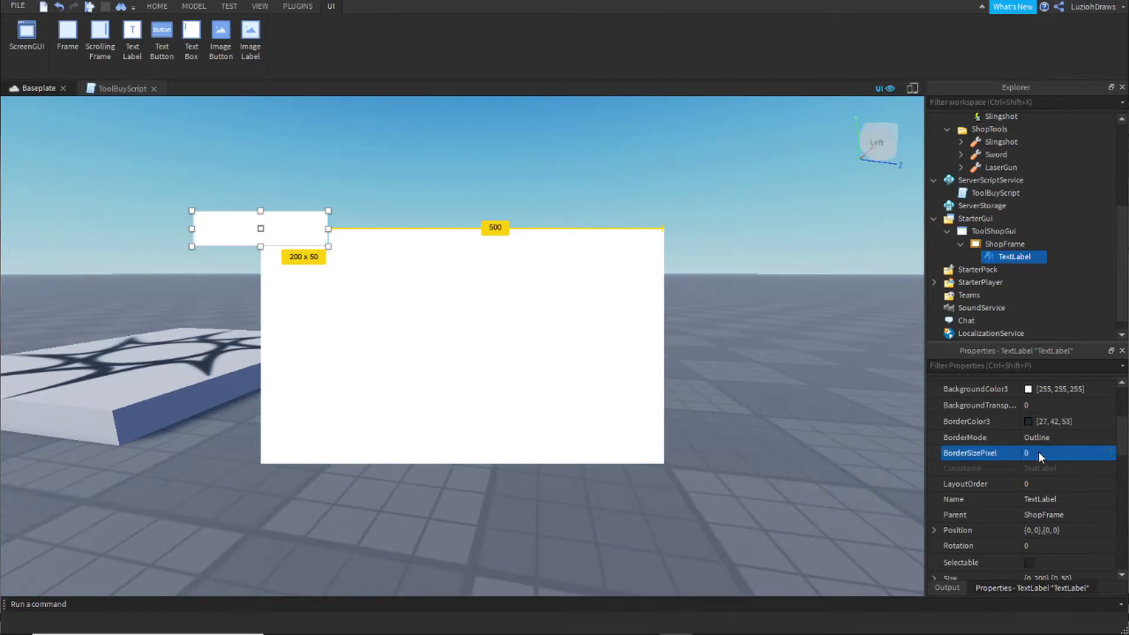
Set the TextLabel's ZIndex to 3, and center it near ShopFrame's upper edge at a size of about 491 x 80
mouse_move(269, 253)
mouse_down()
mouse_move(379, 280)
mouse_move(268, 248)
mouse_up()
key(ctrl+z)
scroll(1084, 438, down, 4)
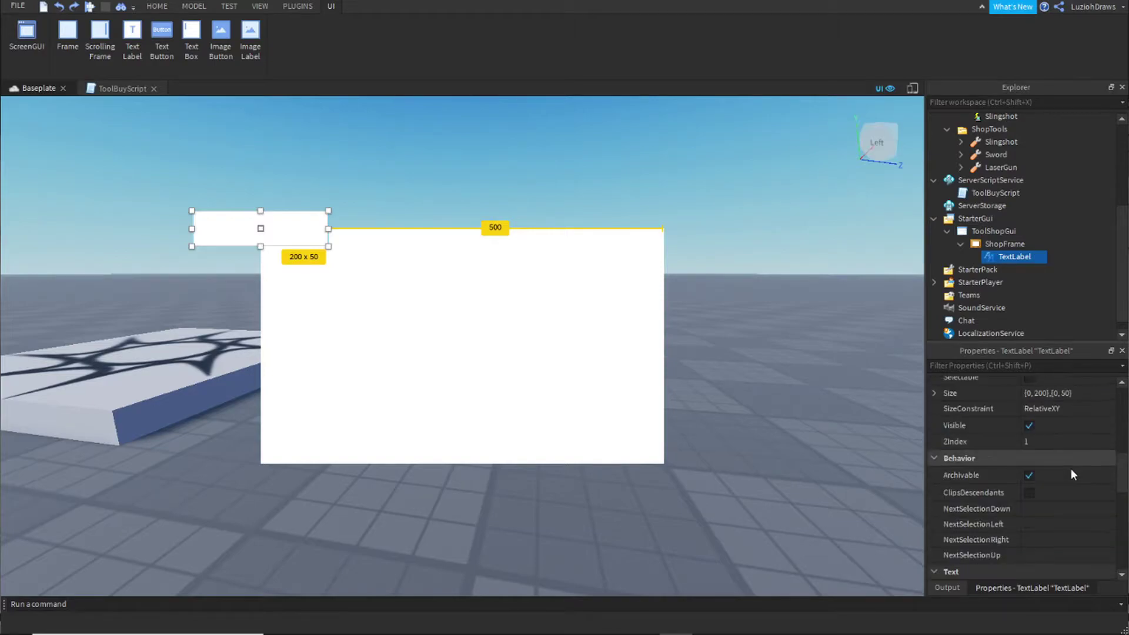
text(3)
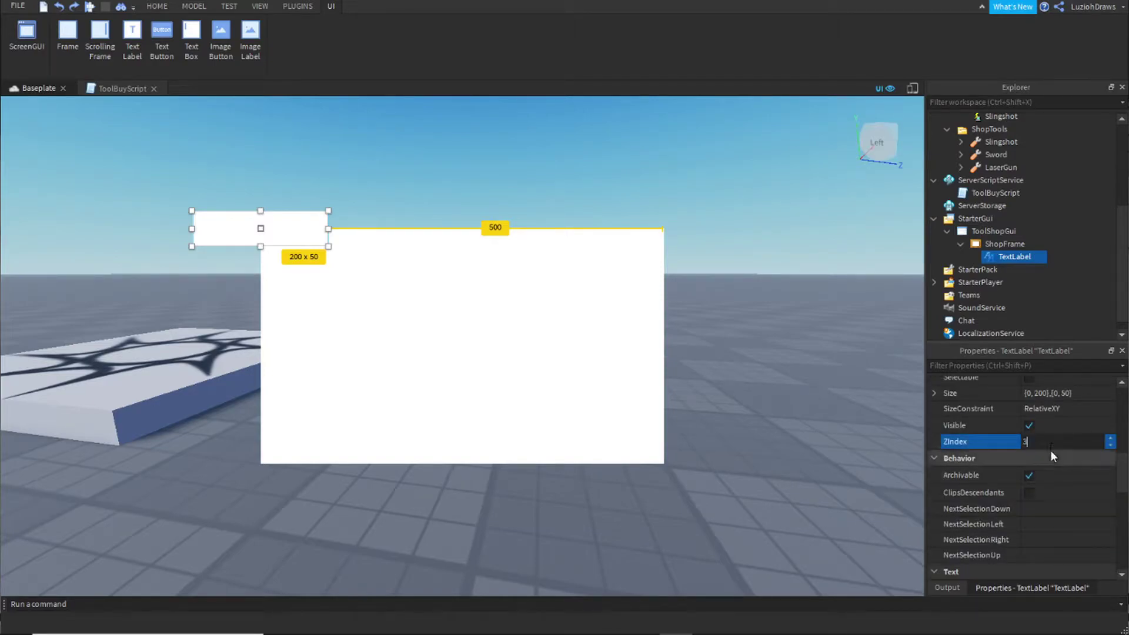
key(Return)
drag(269, 225, 575, 274)
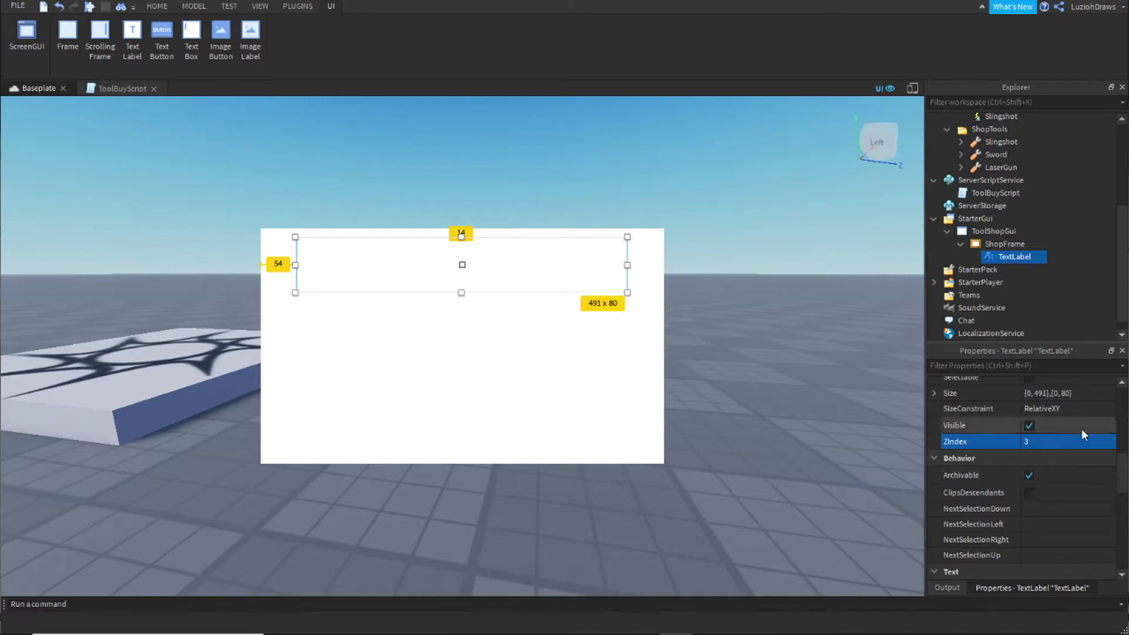
Turn on TextScaled for the TextLabel and set its text to "TOOL SHOP"
scroll(1080, 427, down, 6)
scroll(1078, 425, up, 2)
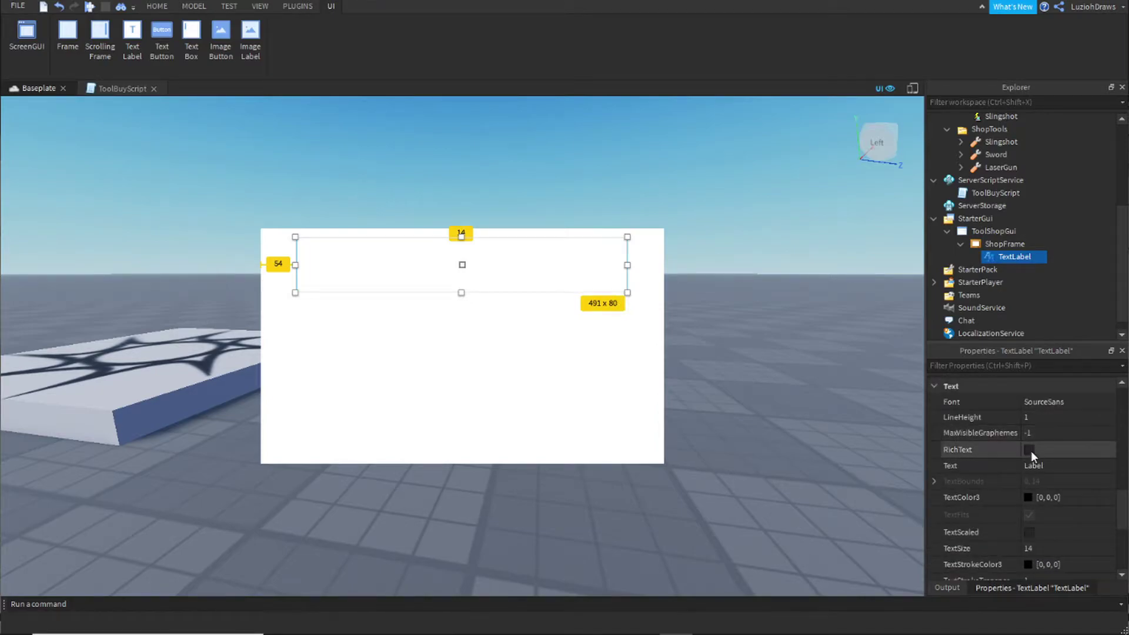
click(1034, 532)
scroll(1093, 509, down, 1)
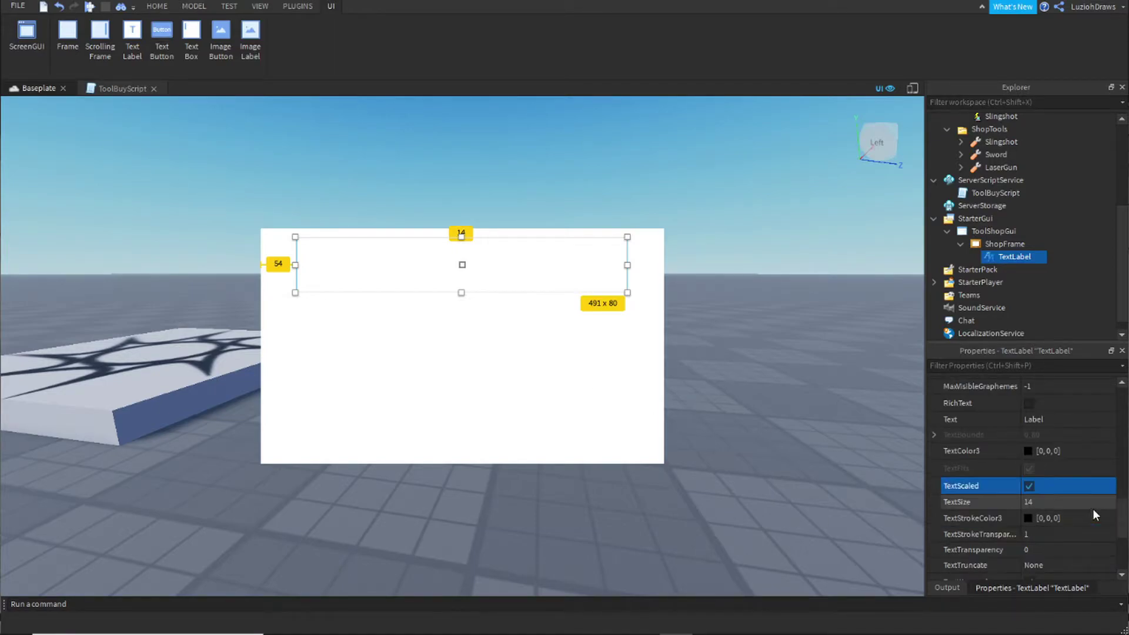
click(1030, 422)
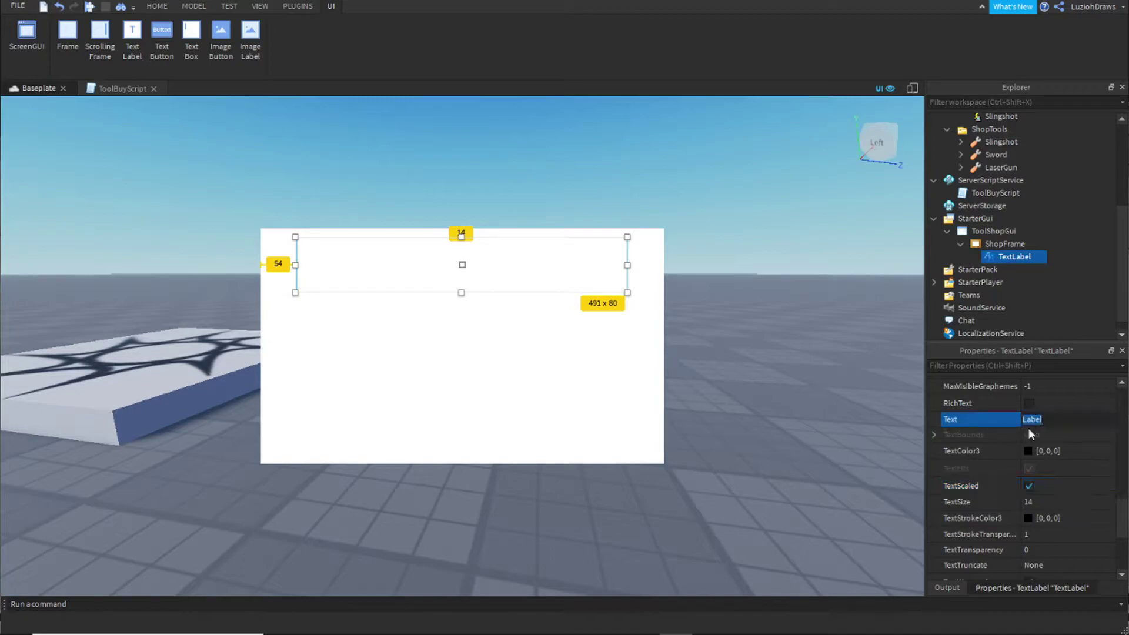
text(TOOL SHOP)
key(Return)
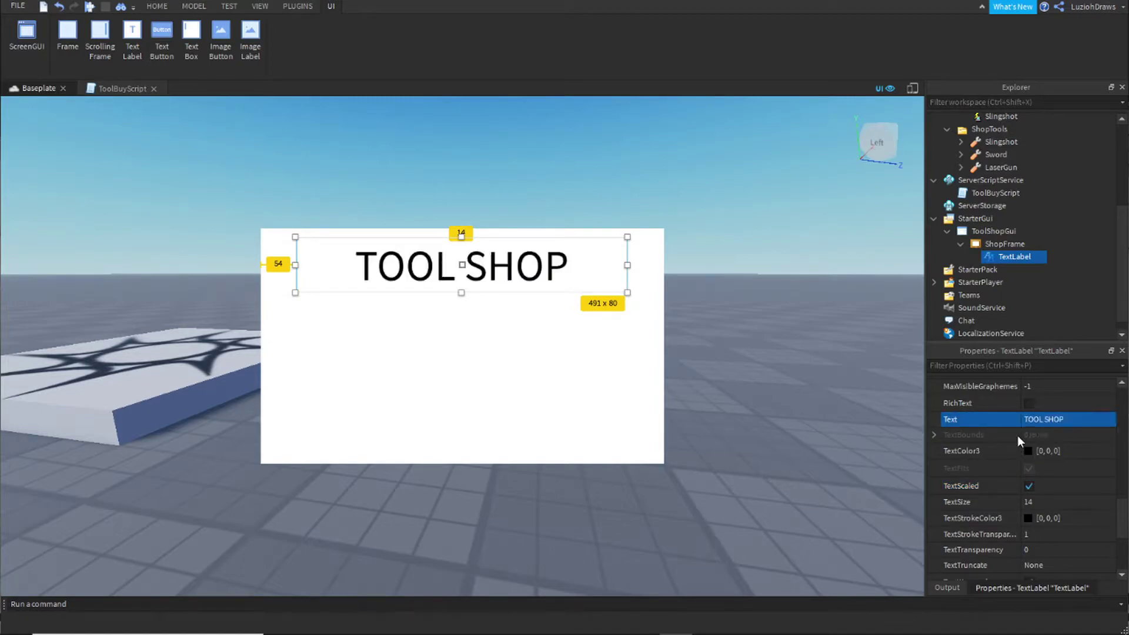
Resize the TOOL SHOP label to about 528 x 61, and give it a light orange background color
drag(529, 292, 529, 280)
drag(627, 257, 585, 253)
scroll(1071, 470, up, 5)
scroll(1071, 471, up, 5)
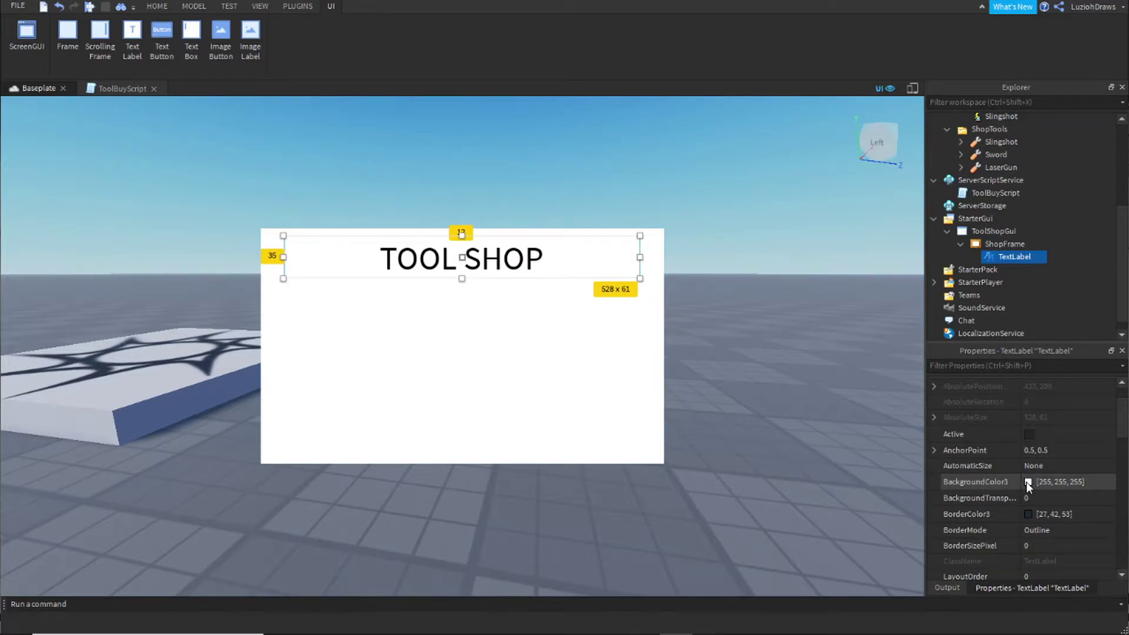
click(1025, 482)
drag(592, 179, 849, 261)
drag(863, 344, 932, 333)
click(903, 510)
Set the TOOL SHOP label's text color to white, 255, 255, 255
scroll(1049, 416, down, 10)
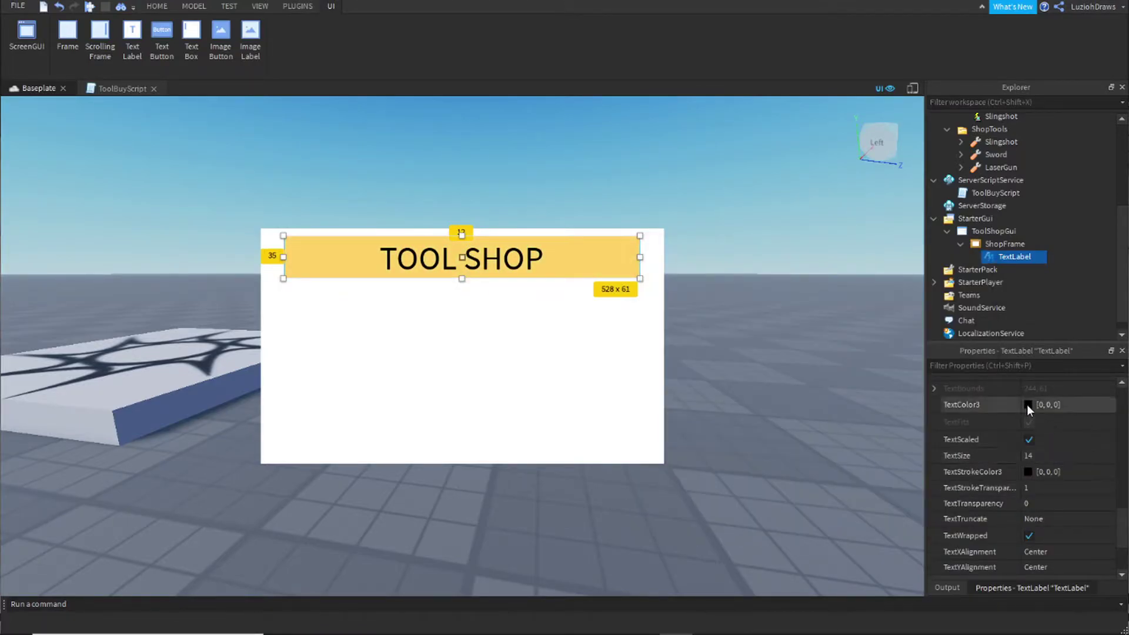
click(1028, 404)
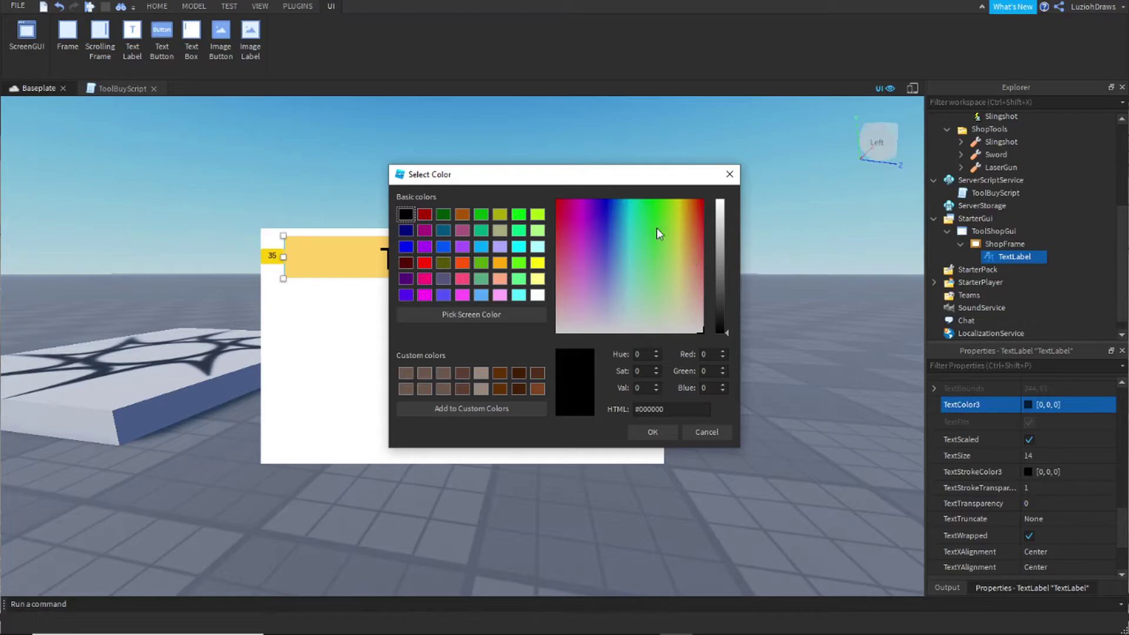
drag(728, 216, 786, 363)
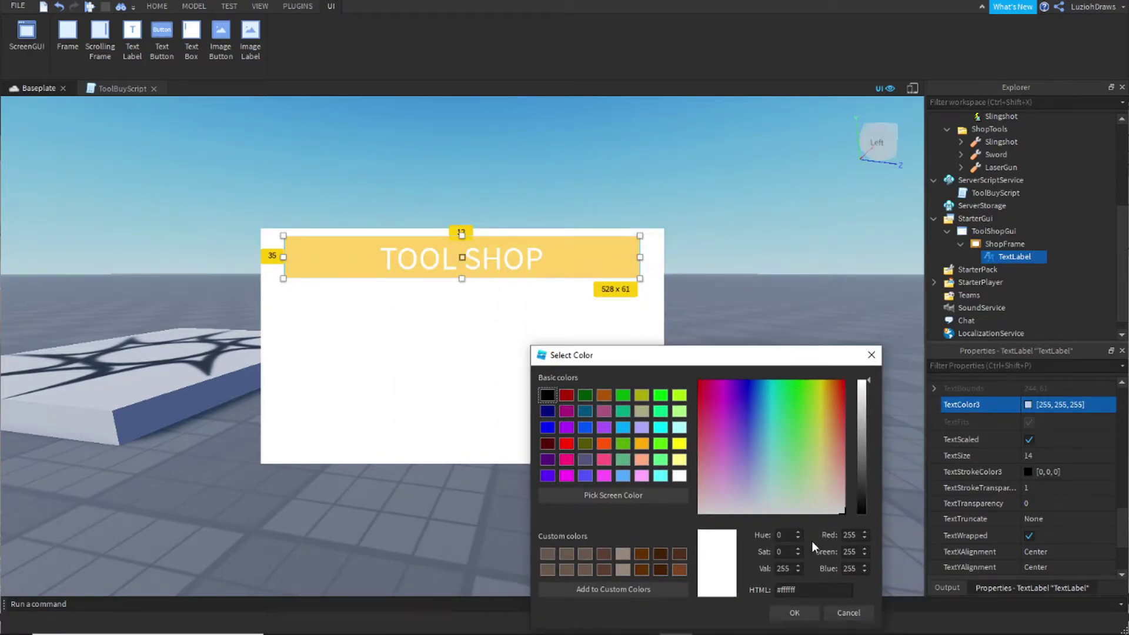
click(803, 618)
Set the TOOL SHOP label's font to FredokaOne
scroll(1095, 486, up, 3)
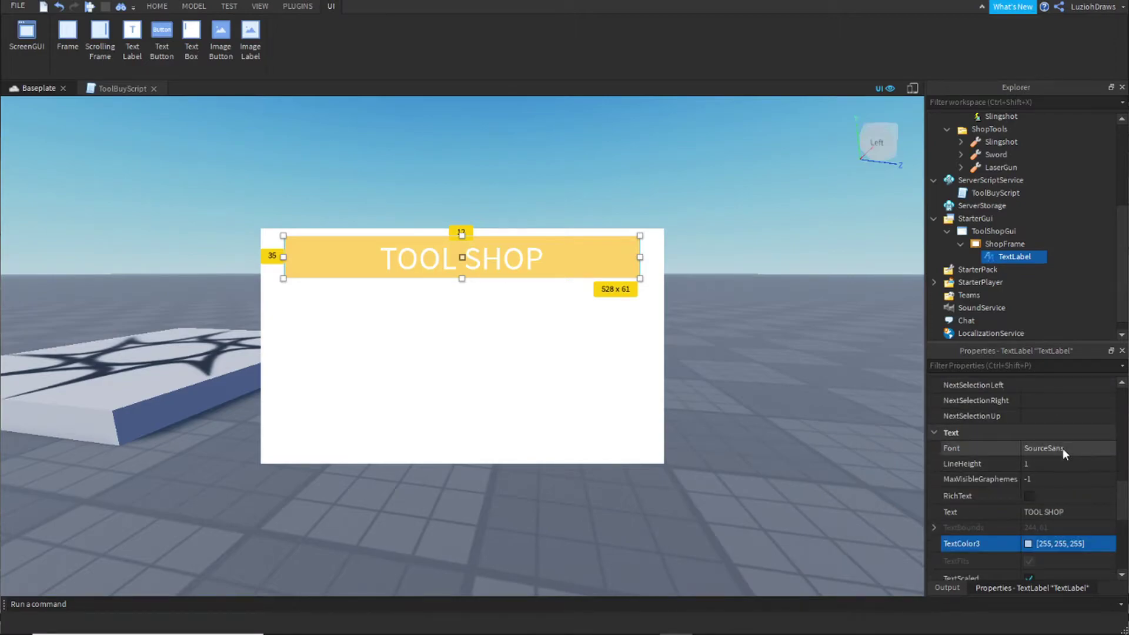
click(1030, 448)
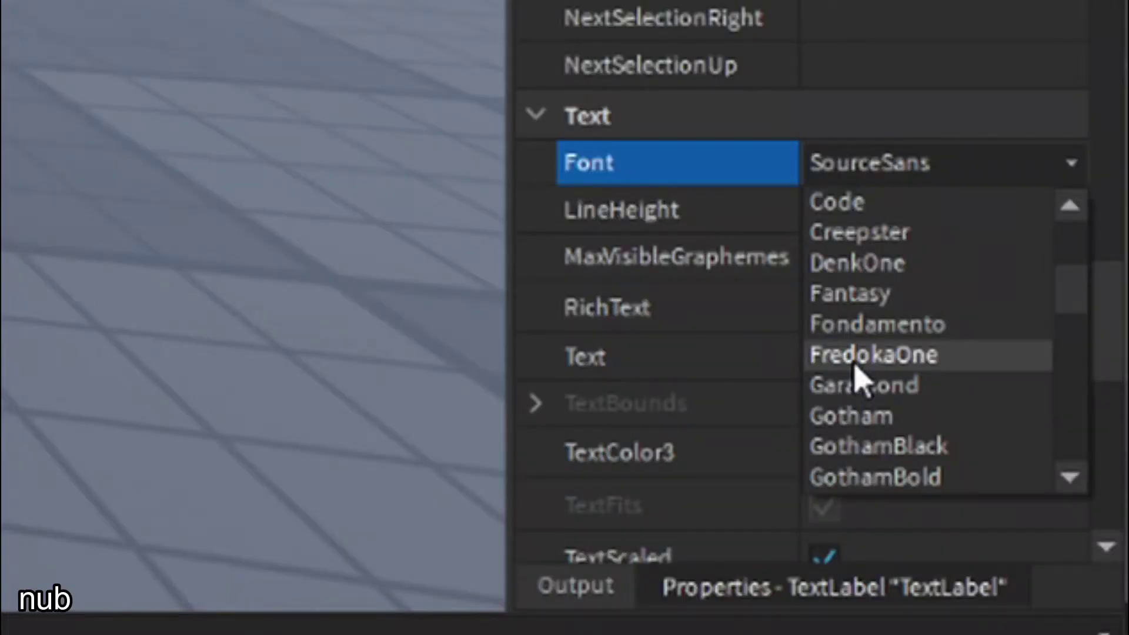
click(856, 366)
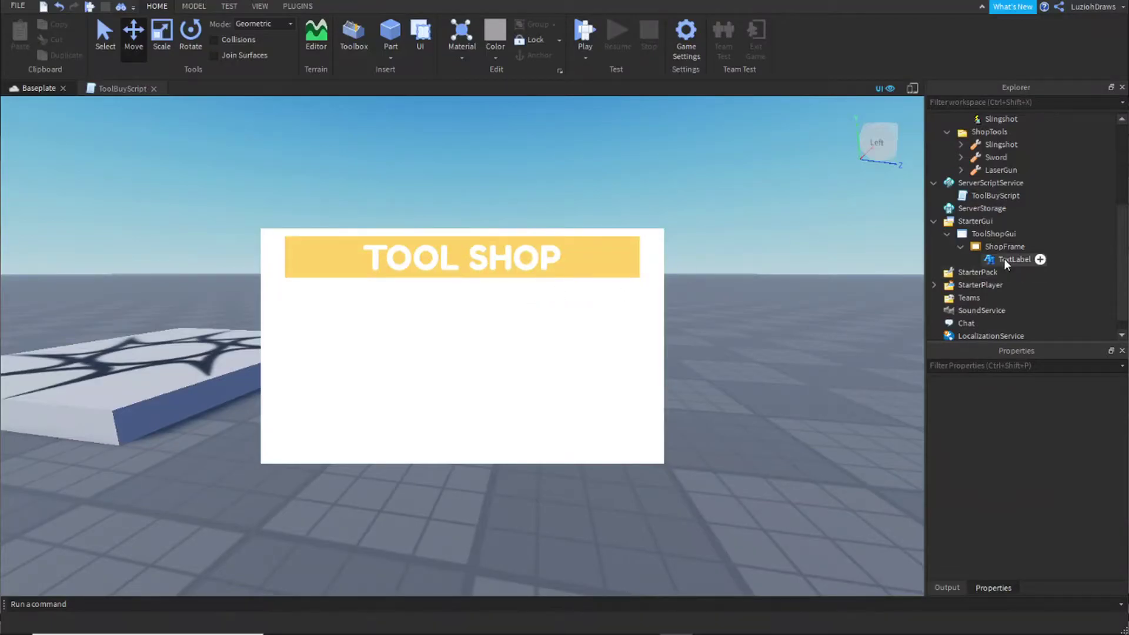
Add a TextButton inside ShopFrame and set its AnchorPoint to 0.5, 0.5
key(a)
right_drag(808, 287, 782, 287)
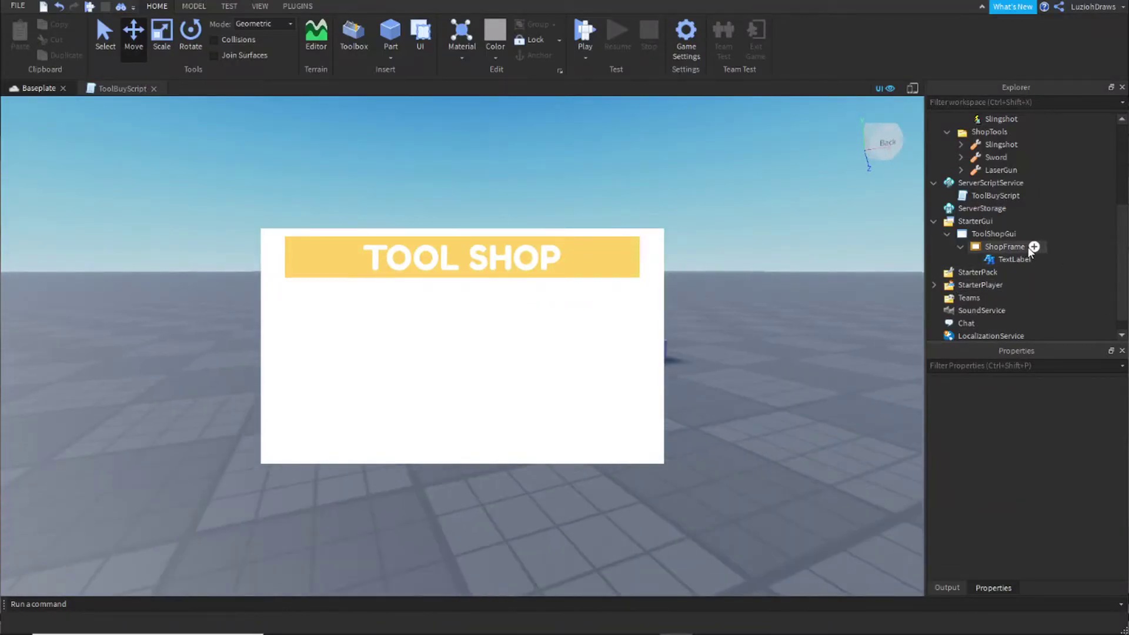
click(1033, 247)
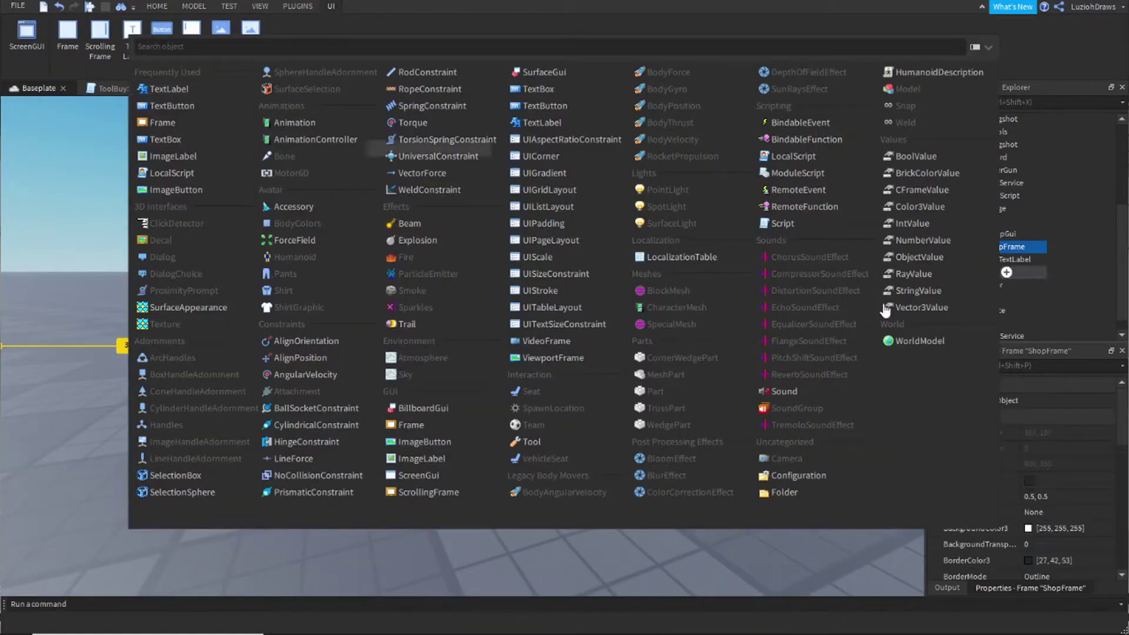
click(164, 107)
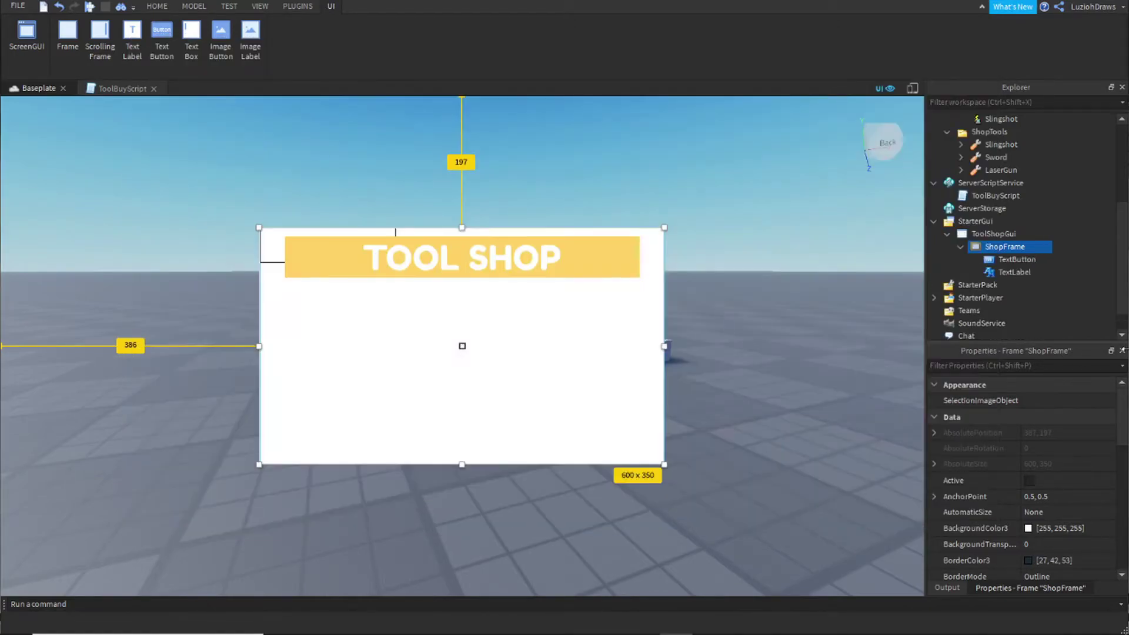
click(1049, 497)
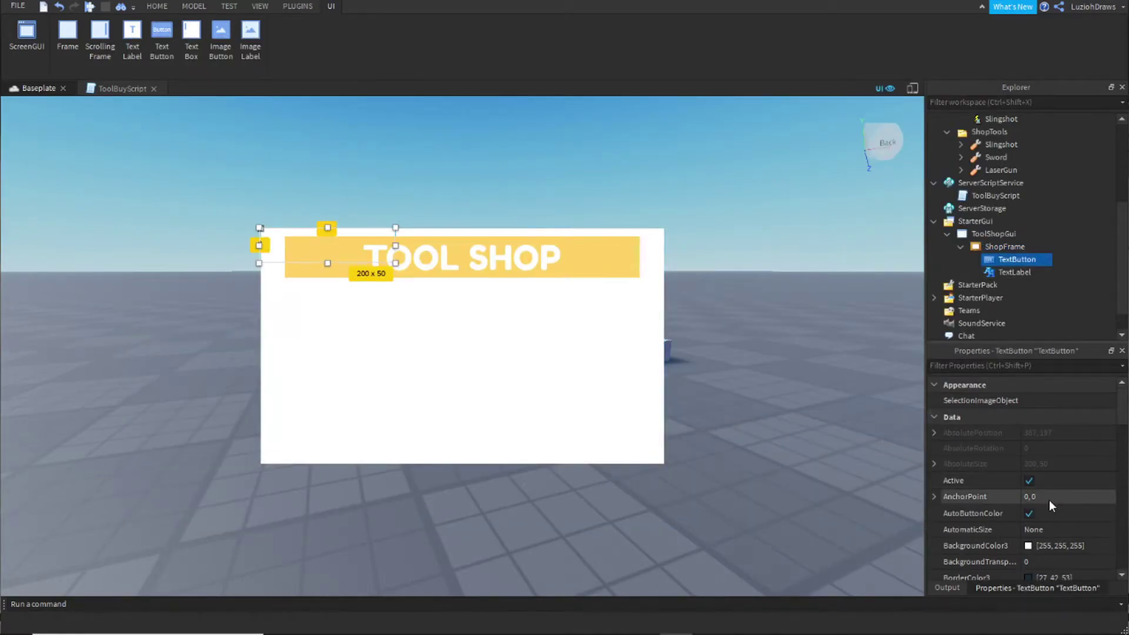
text(0.5,0.5)
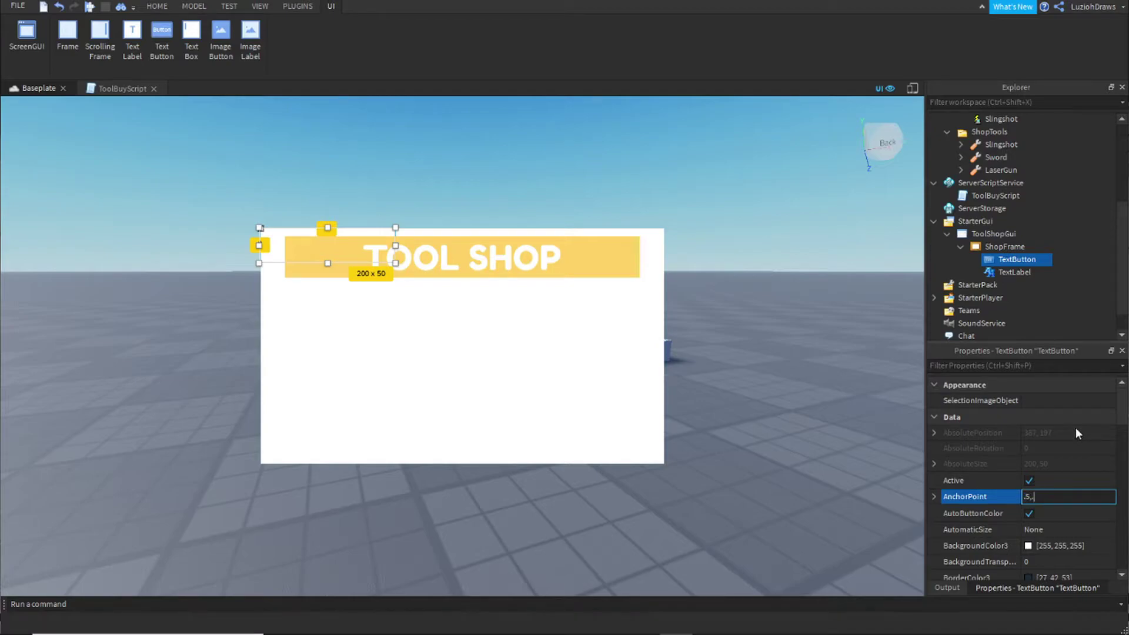
key(Return)
Remove the TextButton's border through BorderSizePixel and set its ZIndex to 3
scroll(1075, 428, down, 3)
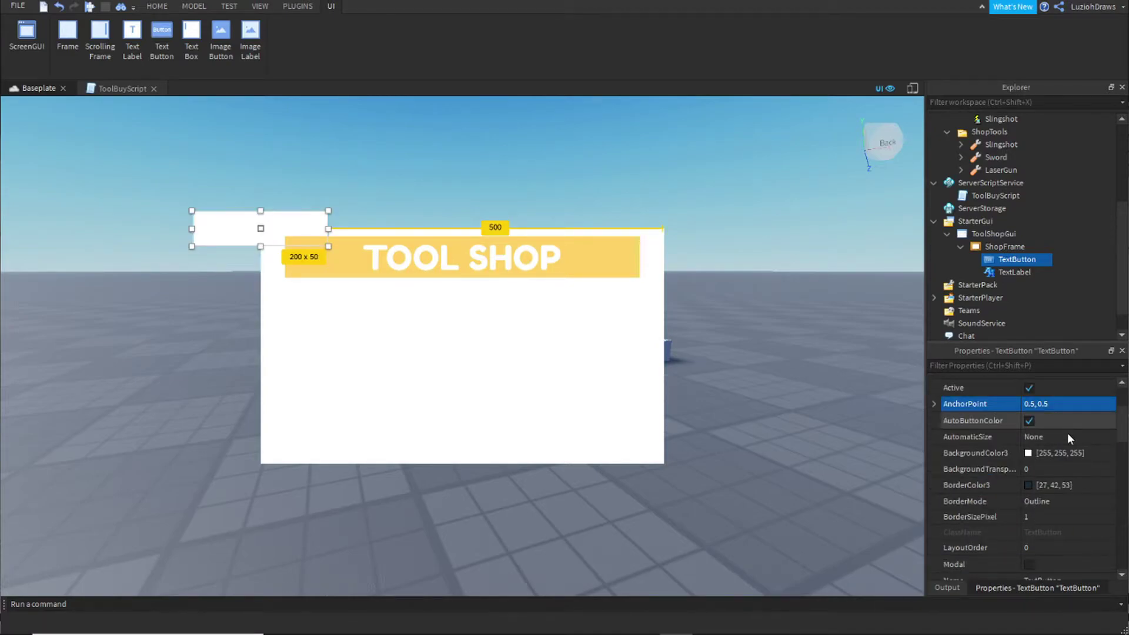
click(1056, 518)
scroll(1057, 506, down, 5)
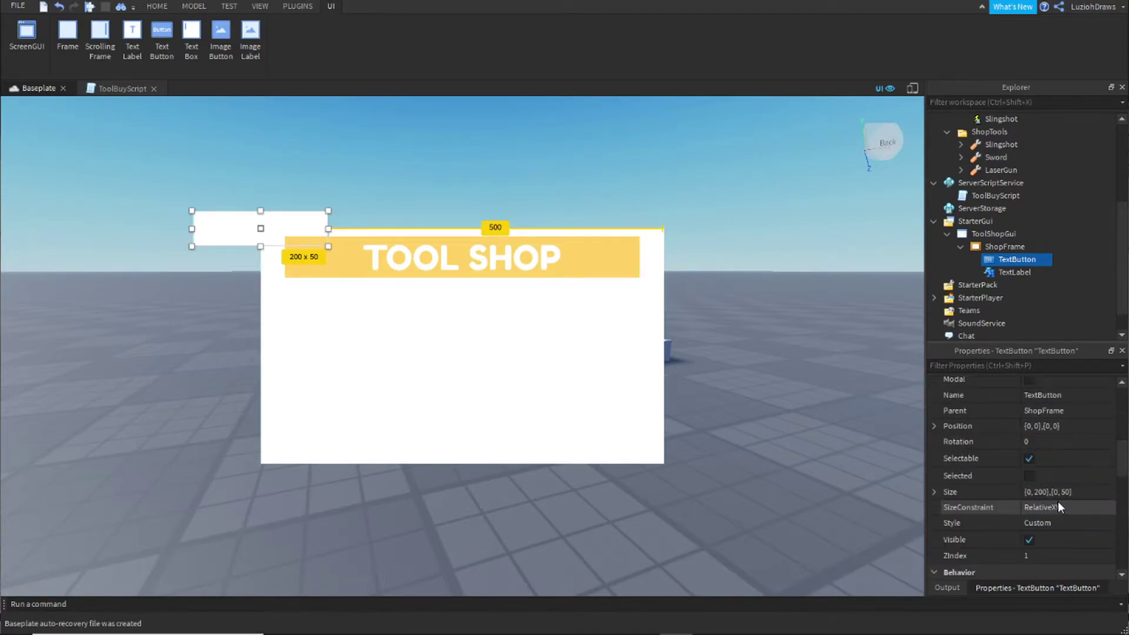
scroll(1029, 540, down, 2)
click(1049, 463)
text(3)
key(Return)
Place the TextButton below the title near ShopFrame's left edge at a size of about 147 x 143
drag(251, 233, 360, 440)
drag(409, 413, 372, 347)
drag(347, 408, 357, 380)
right_drag(689, 340, 689, 339)
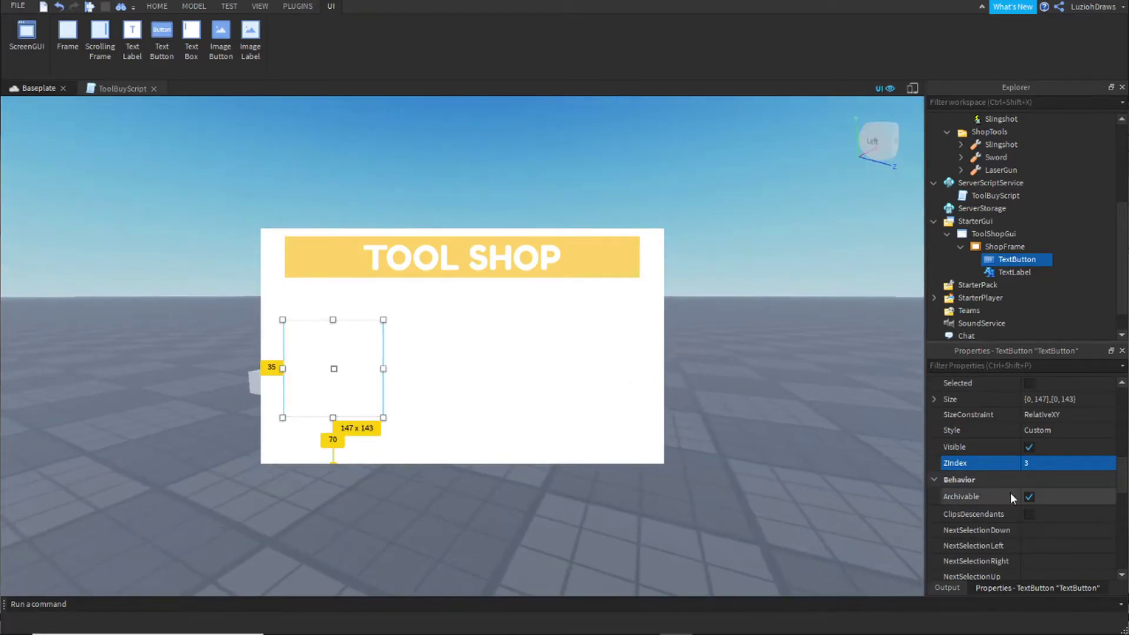
Turn on TextScaled for the TextButton and set its text to "SWORD"
scroll(1010, 497, down, 5)
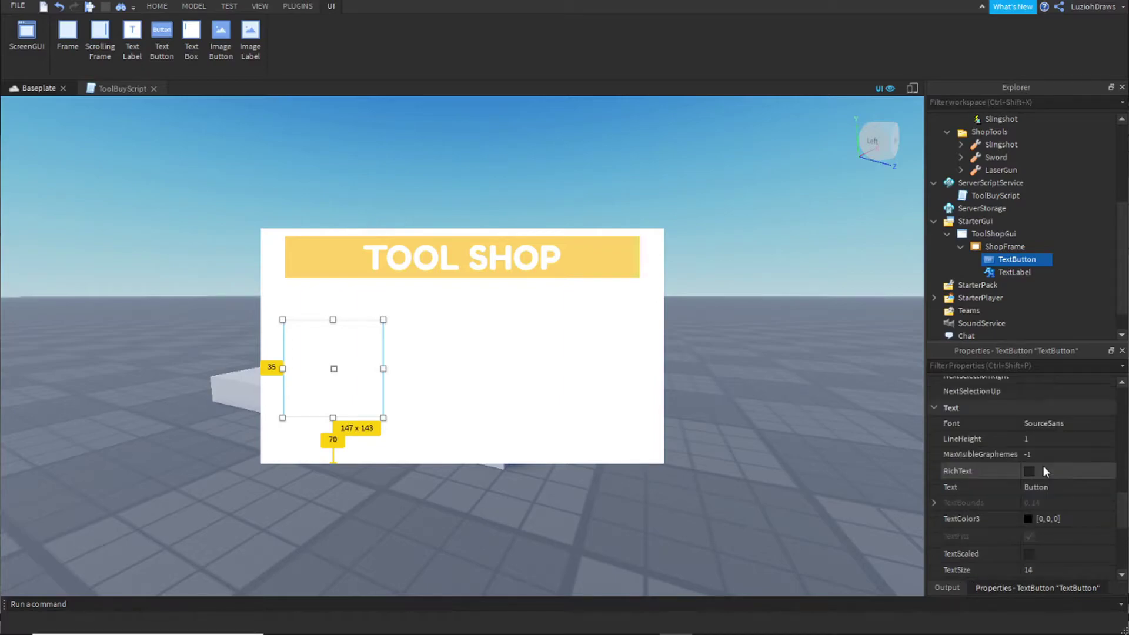
click(1035, 553)
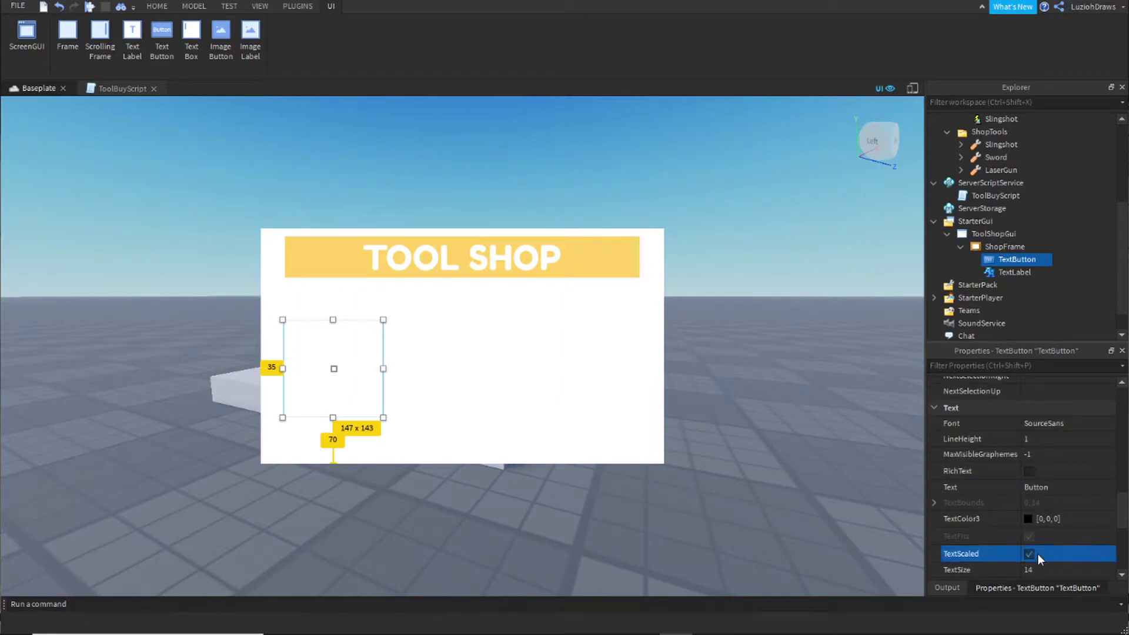
click(1057, 487)
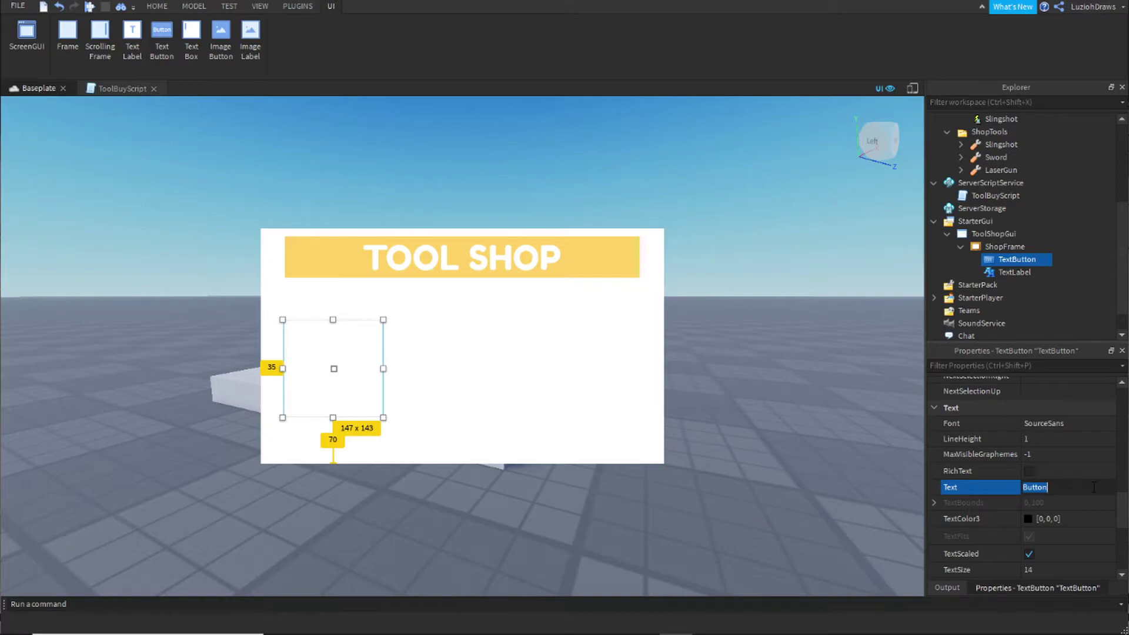
text(SWORD)
key(Return)
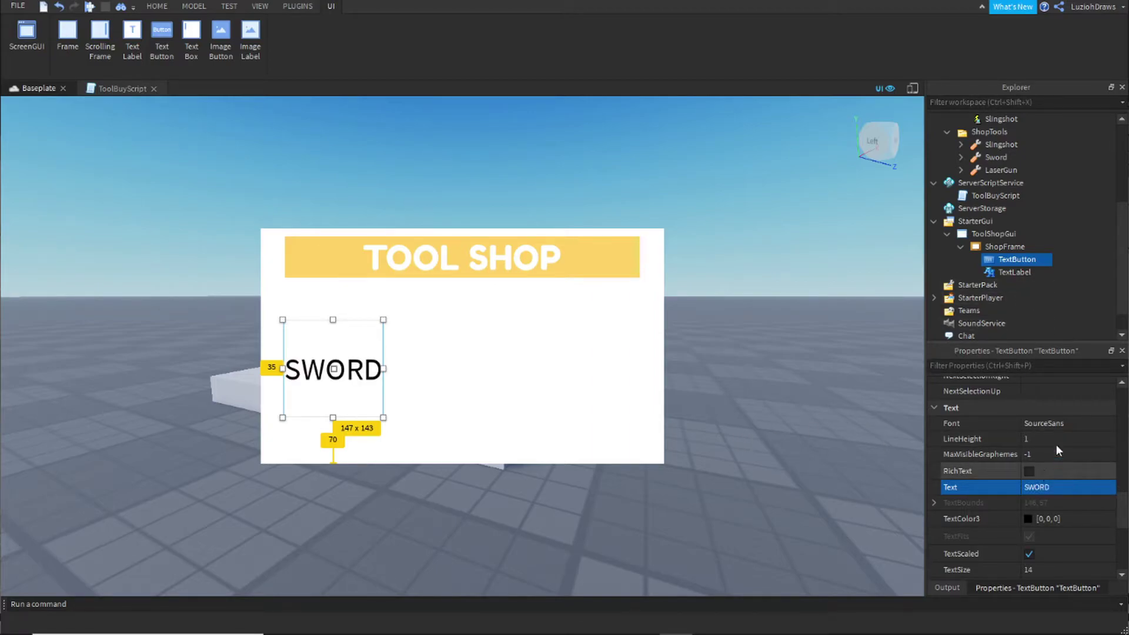
Set the SWORD button's font to FredokaOne
click(1048, 425)
scroll(1043, 506, up, 4)
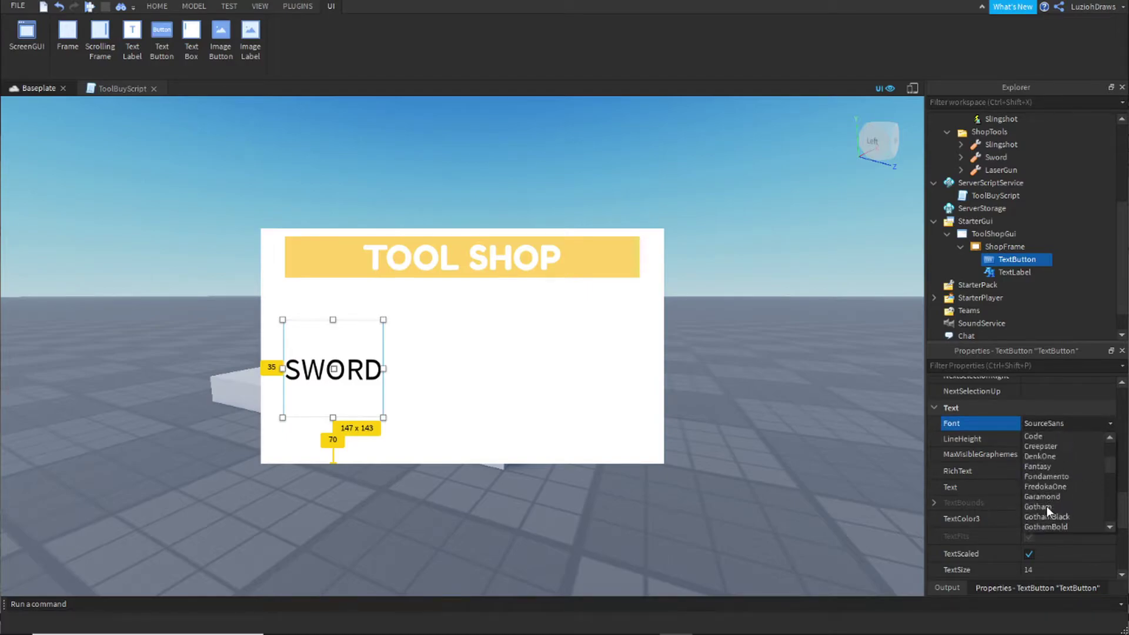
click(1048, 489)
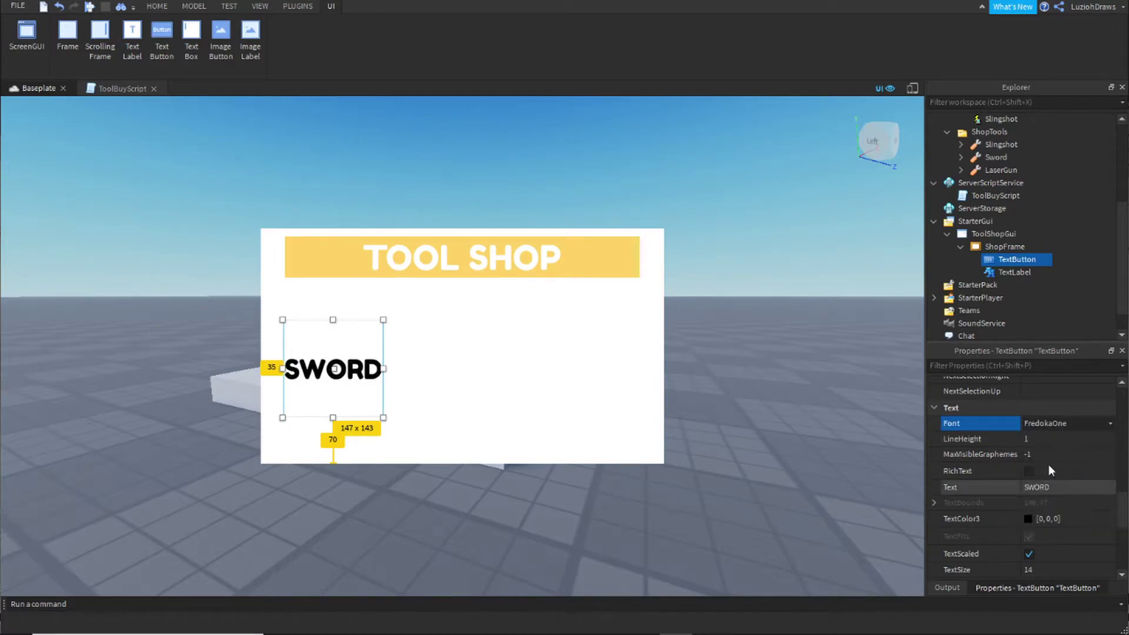
Rename the TextButton as SwordButton
double_click(1010, 261)
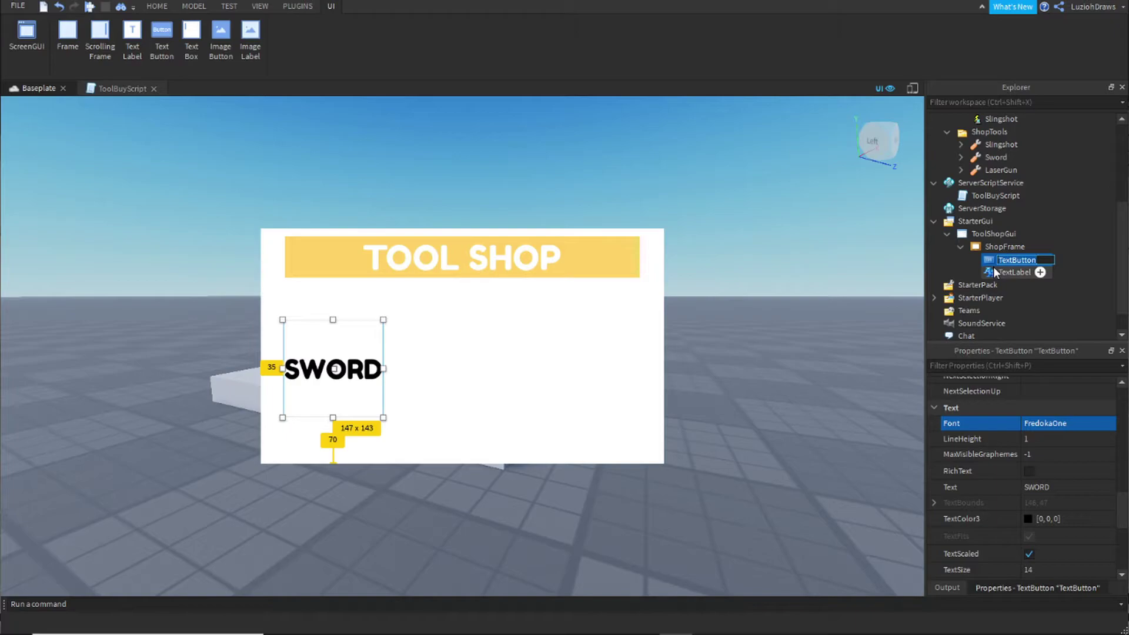
text(SwordButton)
key(Return)
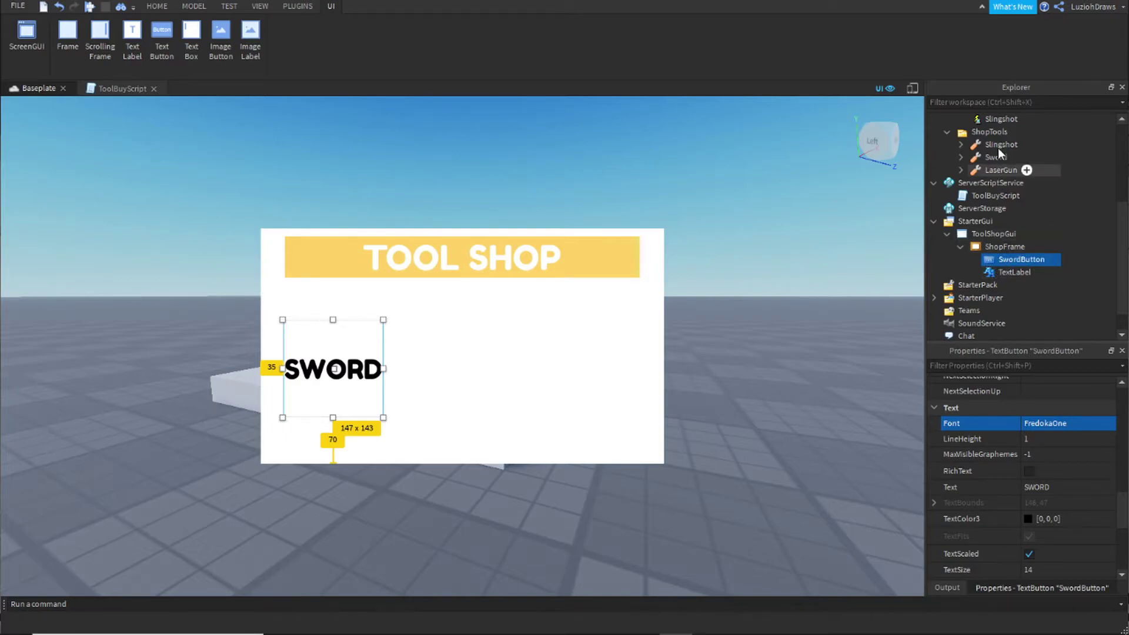
Give SwordButton an orange background color of 255, 194, 39 and white text
mouse_move(670, 335)
right_down()
mouse_move(692, 332)
mouse_move(671, 333)
right_up()
scroll(810, 393, up, 5)
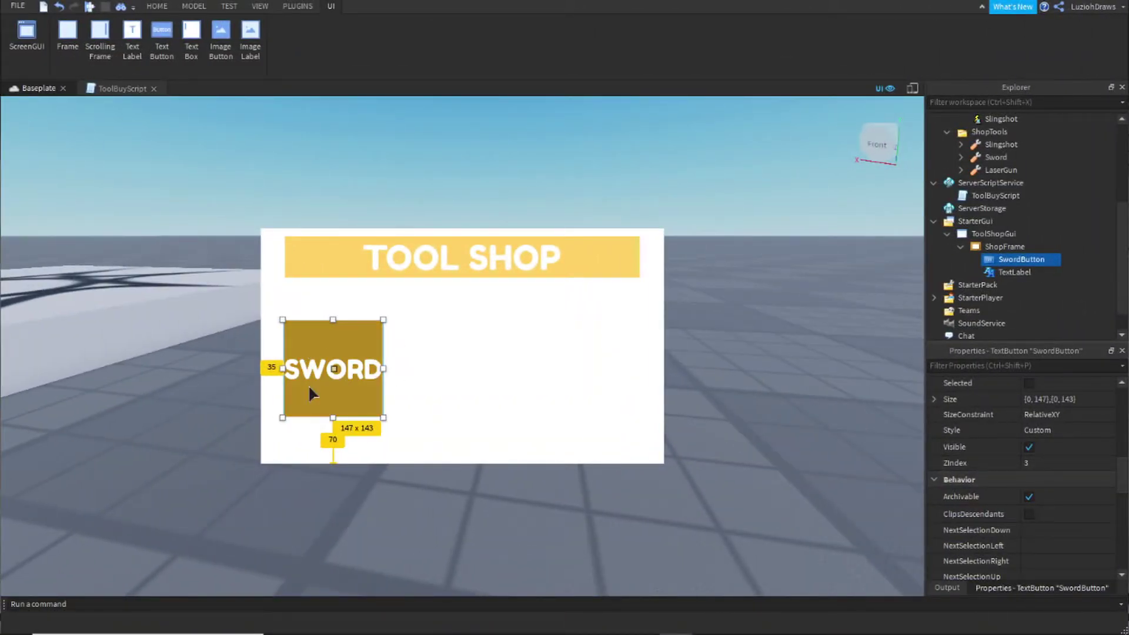
right_drag(609, 432, 609, 430)
scroll(609, 432, down, 3)
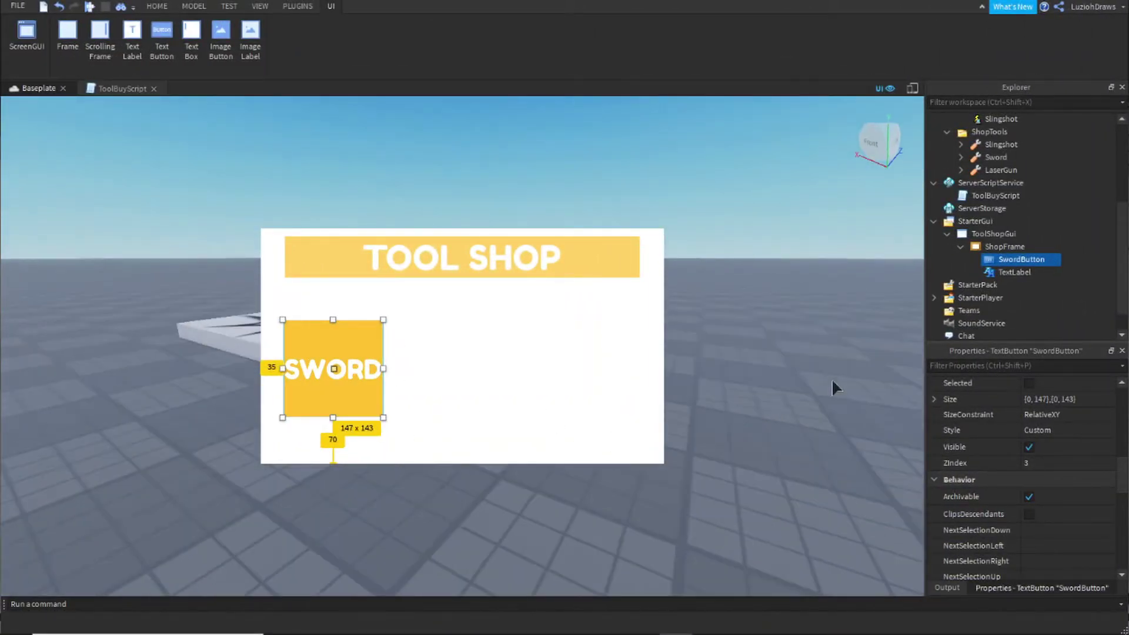
Duplicate SwordButton and place the copy just to its right on the same row
click(1017, 274)
click(973, 262)
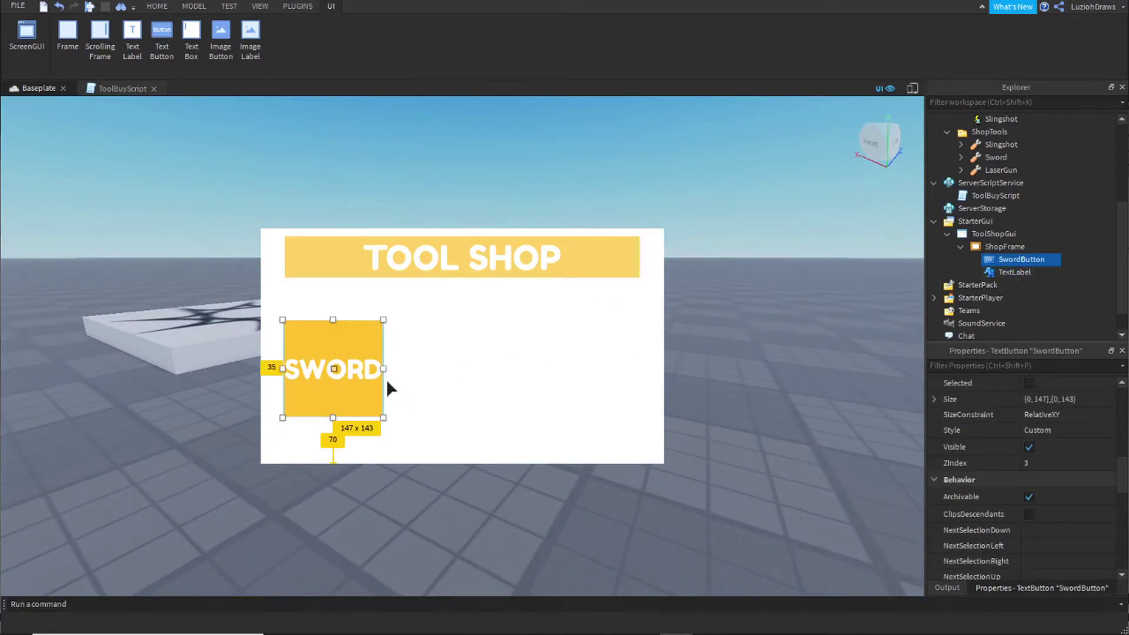
key(ctrl+d)
drag(298, 383, 410, 379)
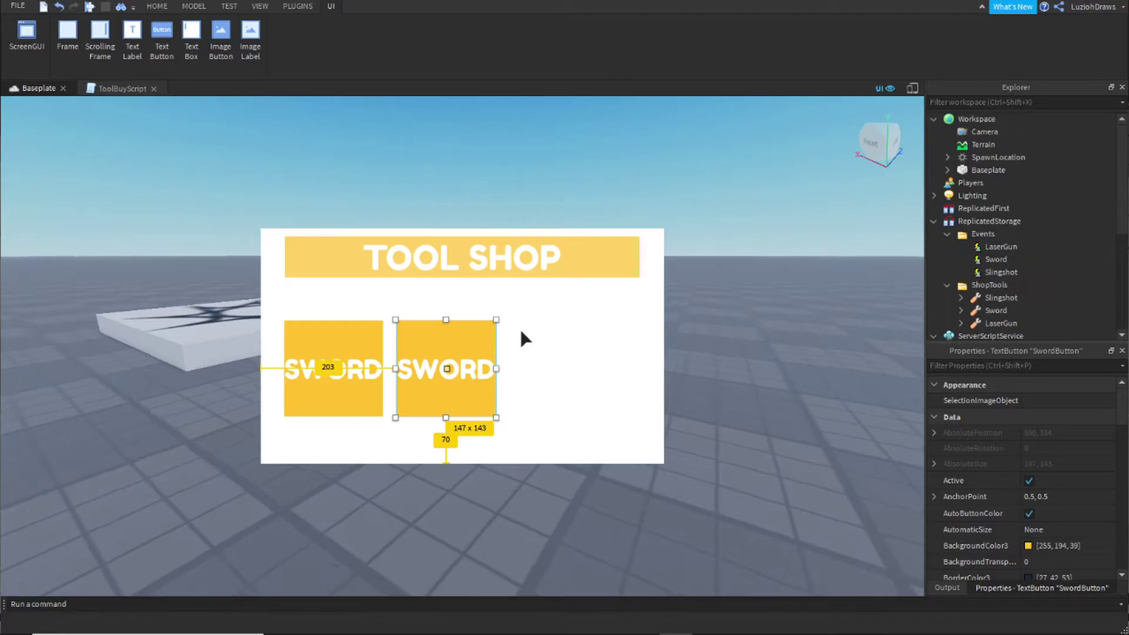
Rename the duplicated button as SlingshotButton
scroll(1046, 241, down, 5)
scroll(1026, 231, up, 1)
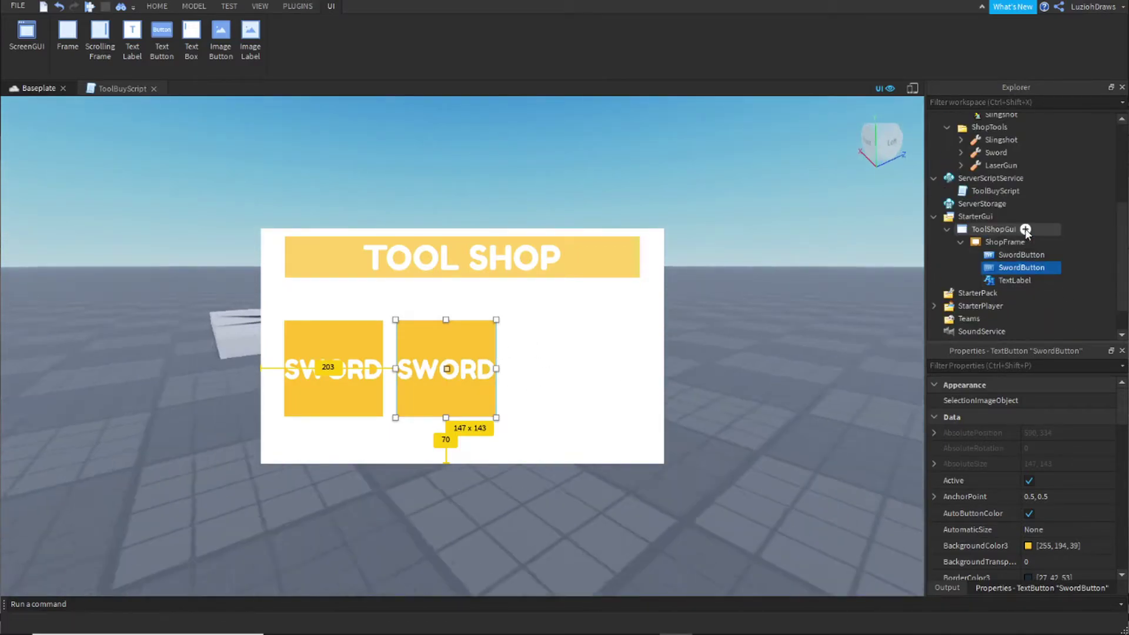
key(F2)
text(SlingshotButton)
key(Return)
Set SlingshotButton's text to "SLINGSHOT"
right_drag(732, 296, 807, 312)
scroll(1064, 494, down, 10)
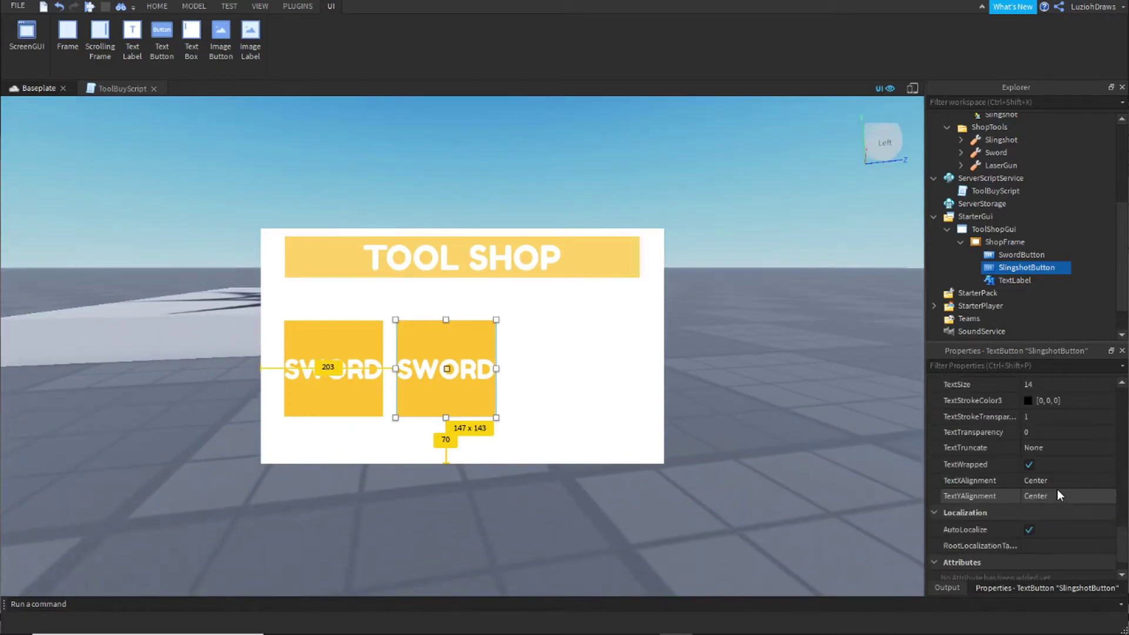
scroll(1059, 485, up, 2)
click(1036, 440)
text(SLINGSHOT)
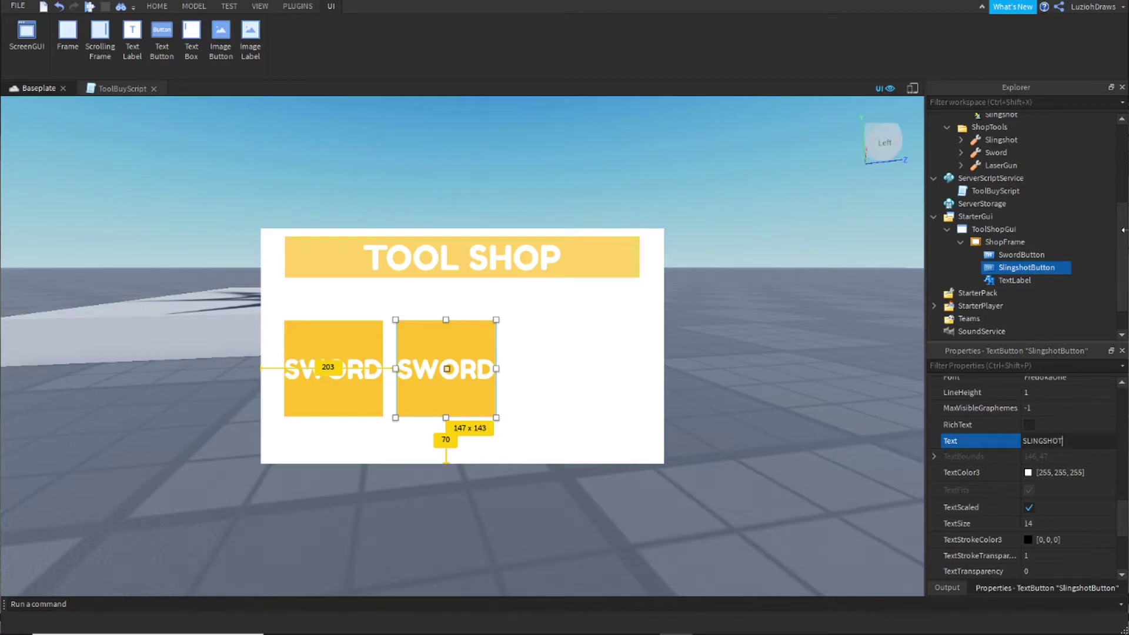
key(Return)
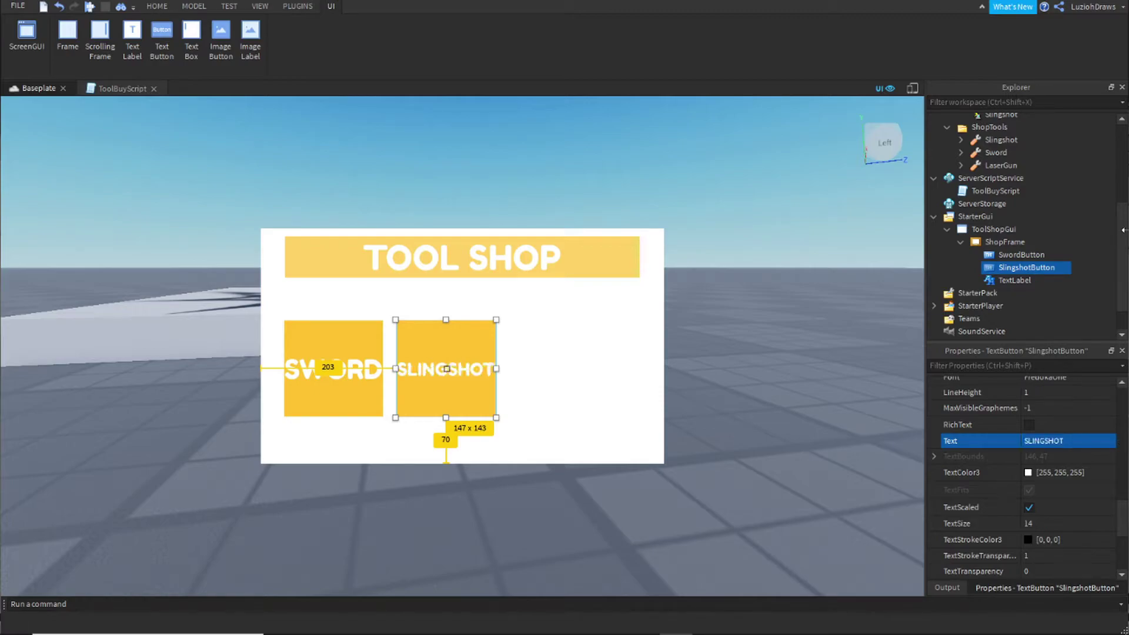
Duplicate SlingshotButton to the next spot on its right in the same row and rename the copy as LasergunButton
key(ctrl+d)
drag(424, 378, 543, 385)
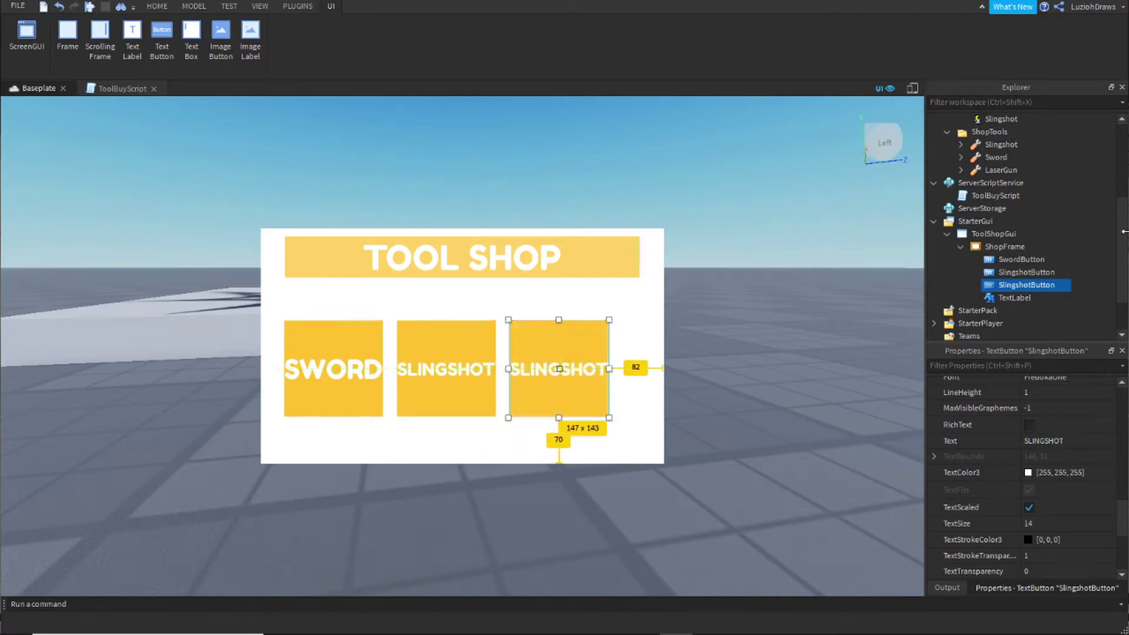
click(995, 287)
text(Lasergun)
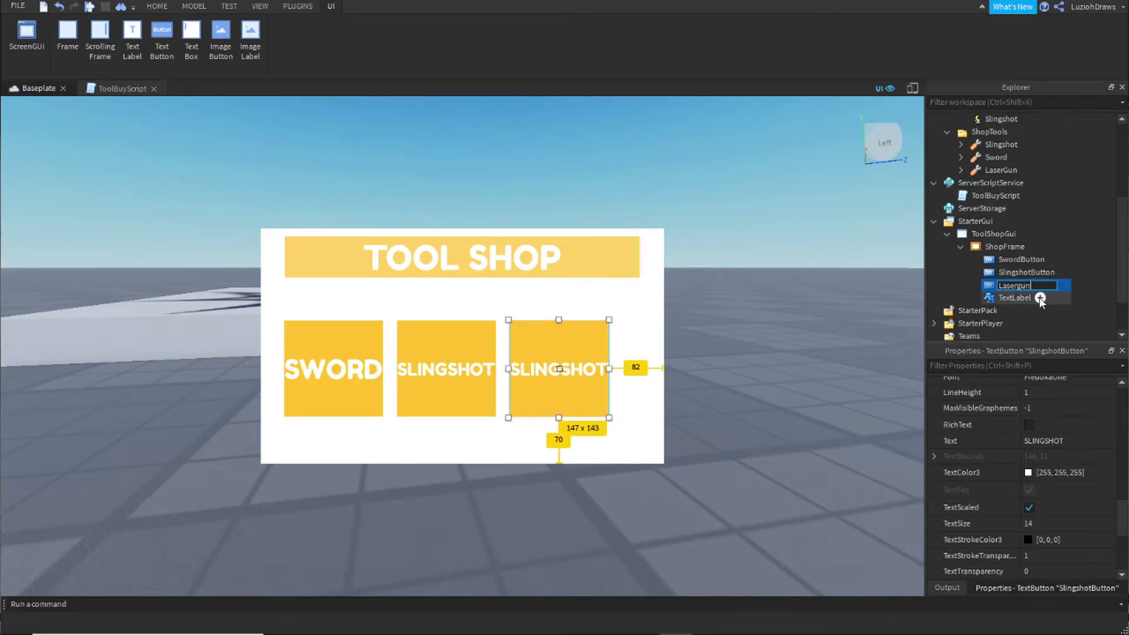
key(Return)
Set LasergunButton's text to "LASER GUN"
click(1035, 442)
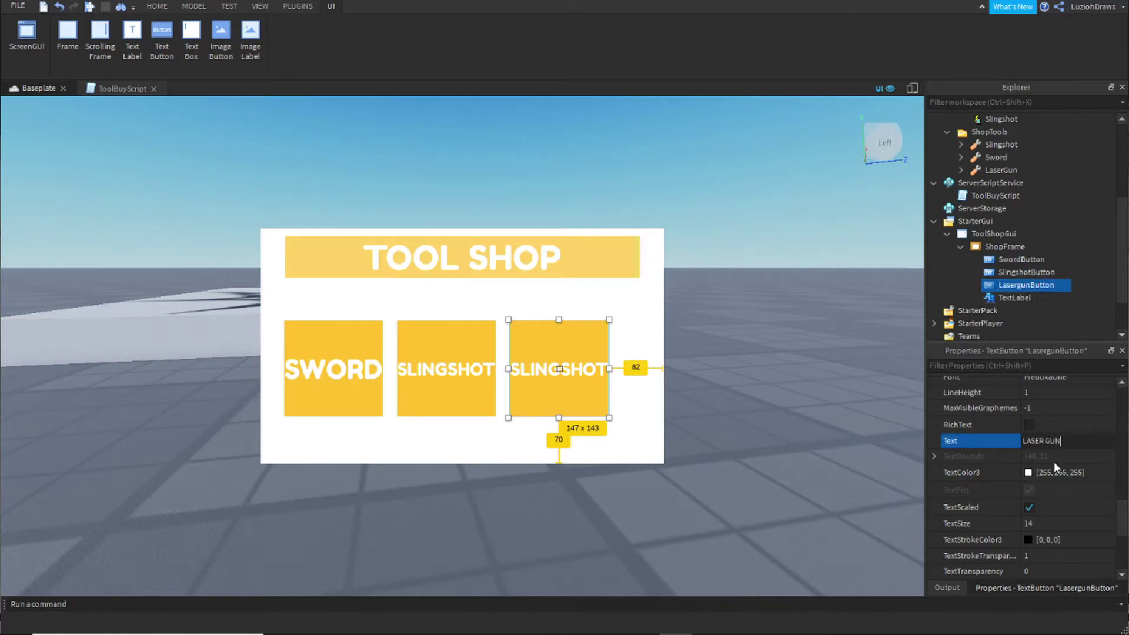
key(Return)
click(842, 424)
Shift the three tool buttons together slightly to the right so the row sits centered in the shop frame
click(1021, 259)
shift+click(999, 286)
drag(436, 365, 451, 362)
click(735, 378)
Duplicate SwordButton, shrinking the copy to about 51 x 55 and placing it on the shop frame's upper-right corner
key(s)
key(s)
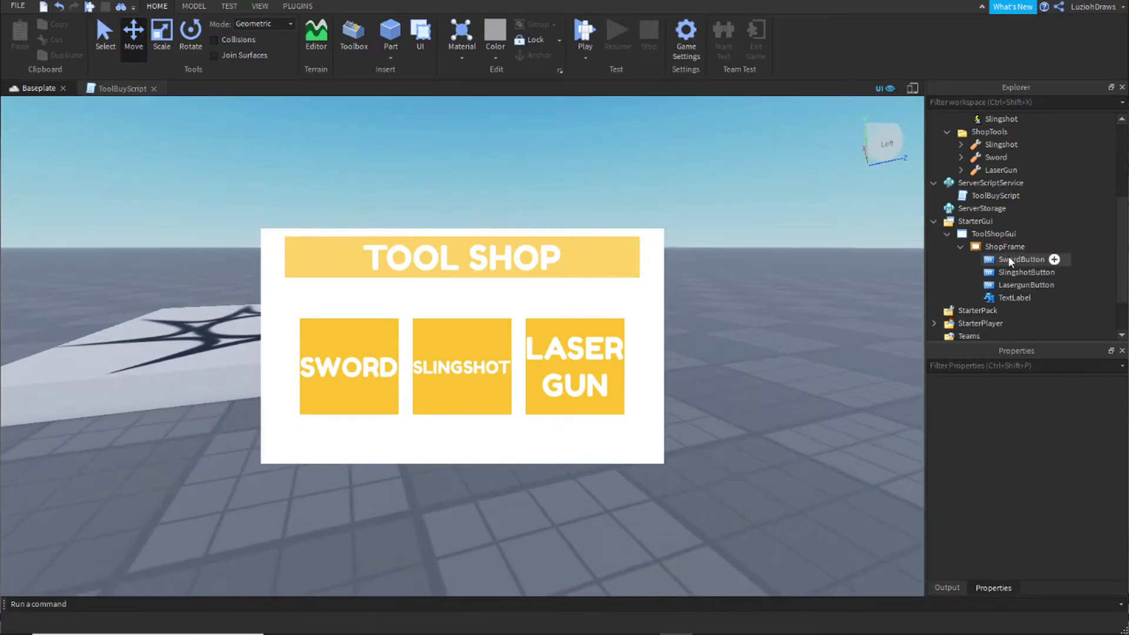
key(a)
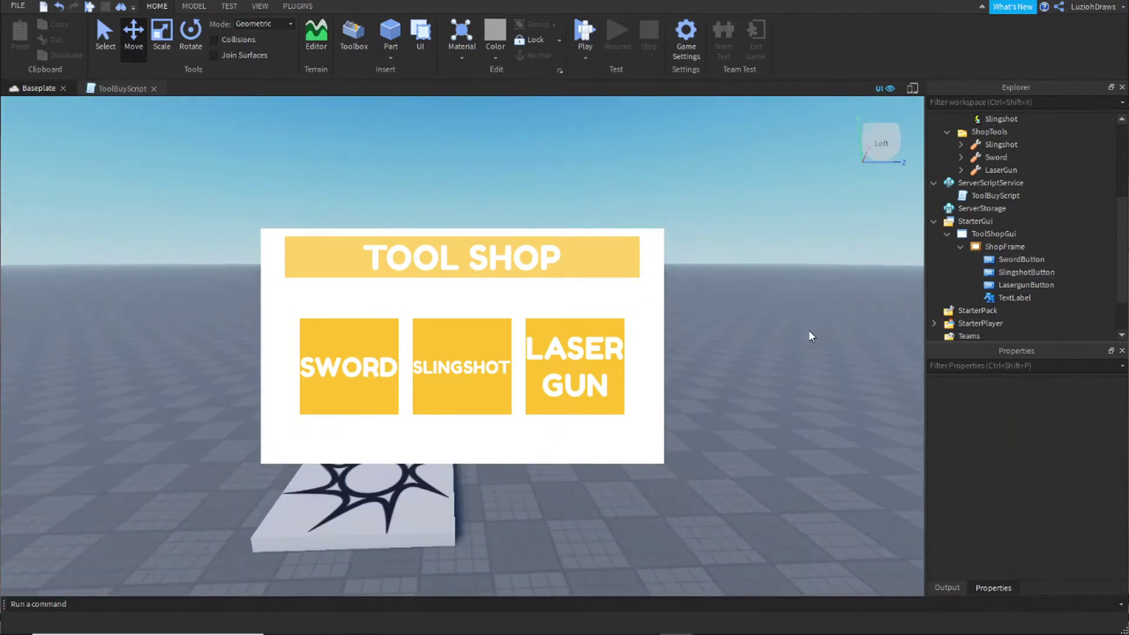
click(1017, 259)
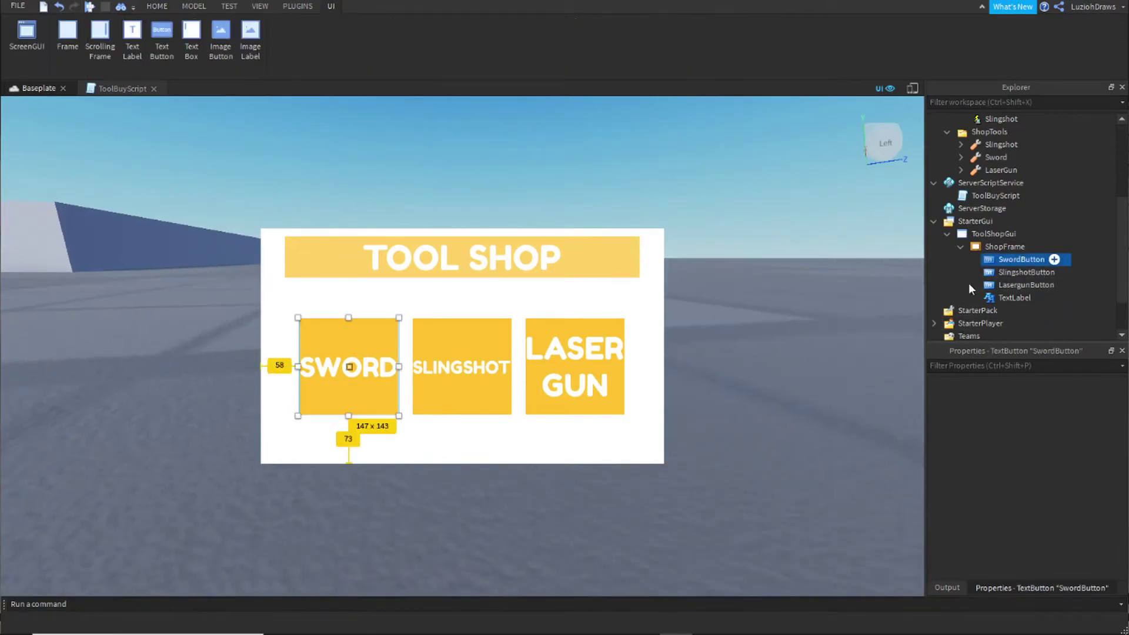
key(ctrl+d)
drag(376, 380, 756, 209)
drag(779, 157, 665, 228)
Set the small corner button's text to "X"
scroll(1033, 451, down, 5)
click(1040, 487)
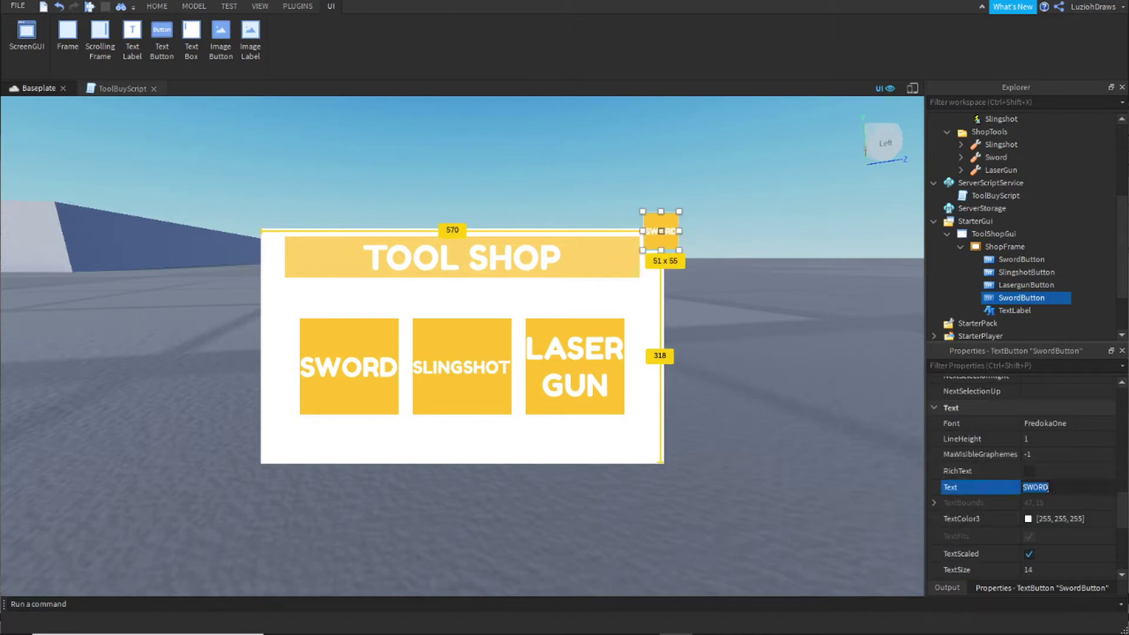
text(X)
key(Return)
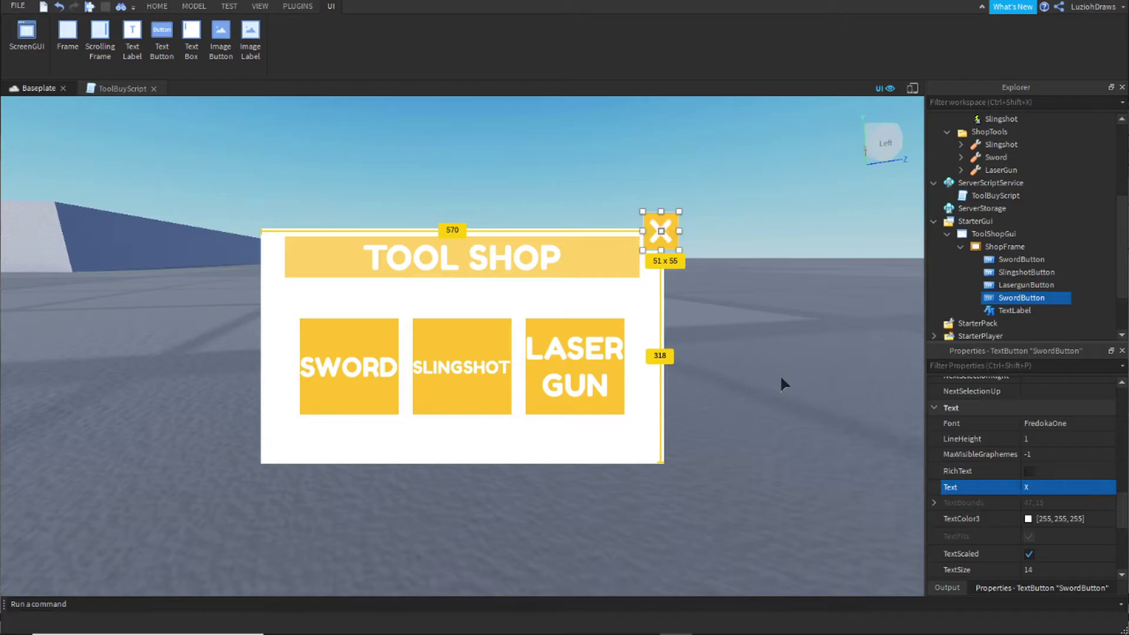
Give the small corner button a red background color of 255, 0, 0 and rename it as CloseButton
right_drag(779, 374, 782, 376)
scroll(1031, 472, up, 10)
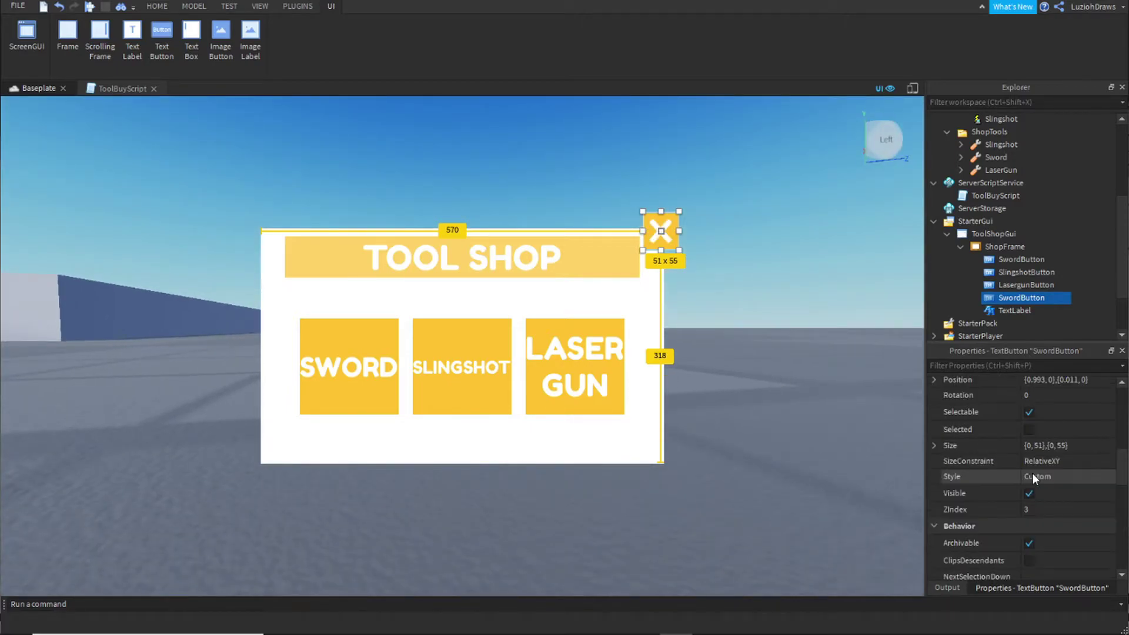
click(1028, 500)
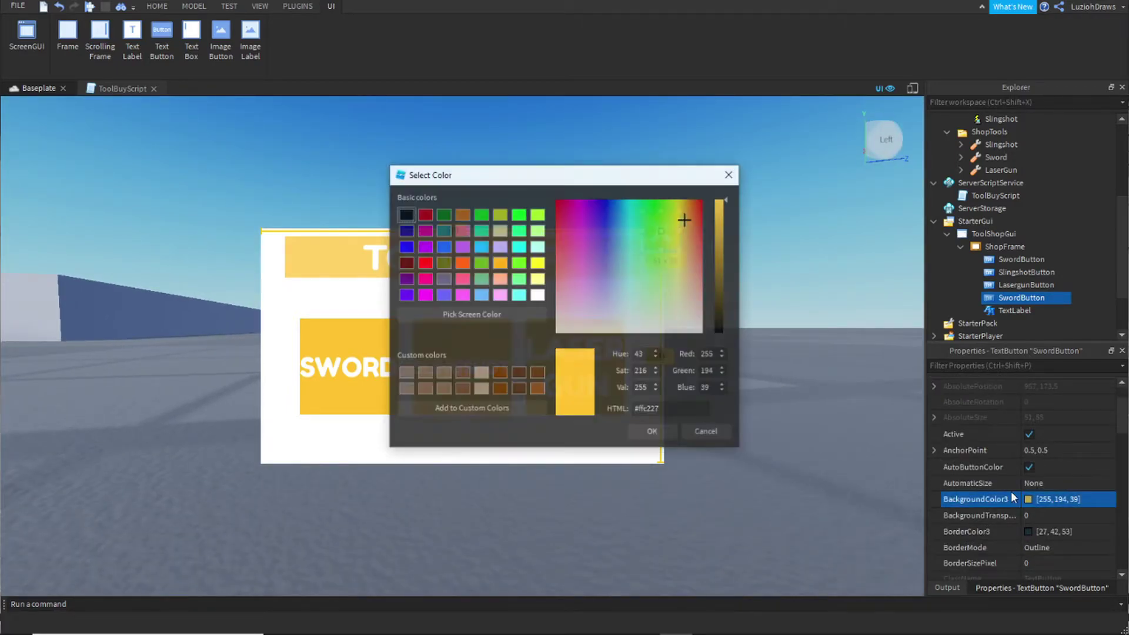
click(701, 201)
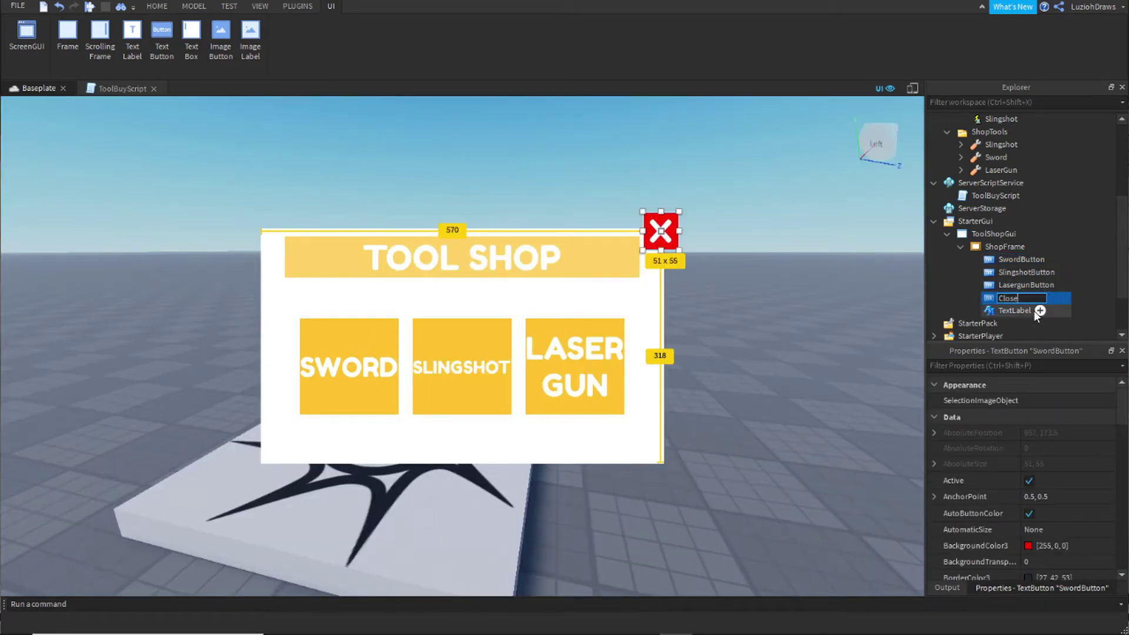
text(n)
key(Return)
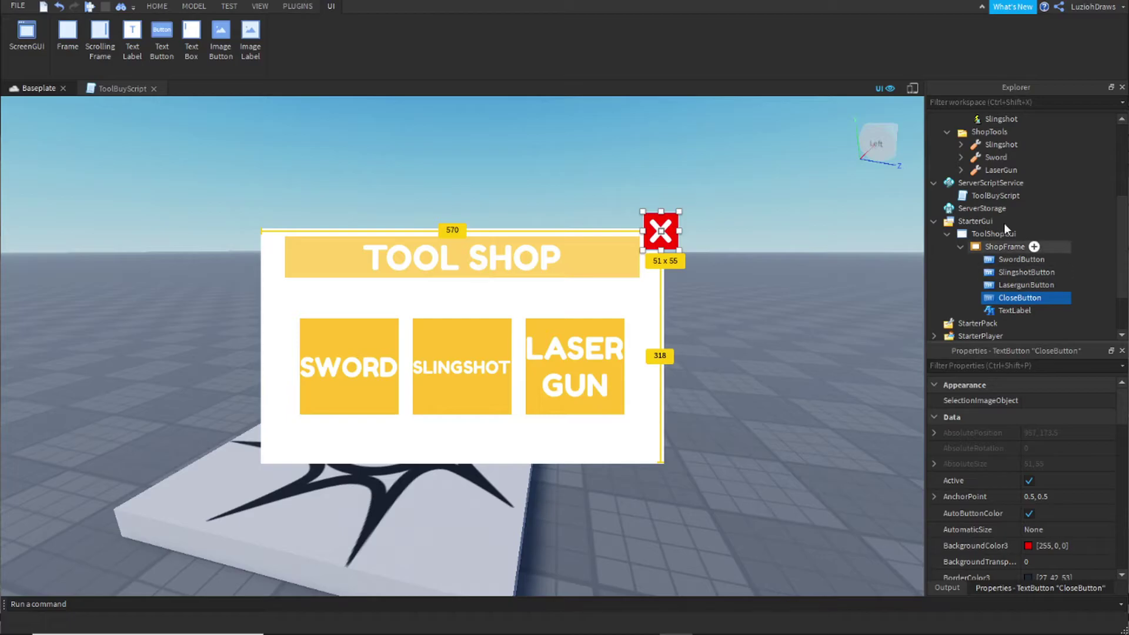
Add a LocalScript inside CloseButton and clear its default code
scroll(1011, 235, down, 2)
click(1053, 230)
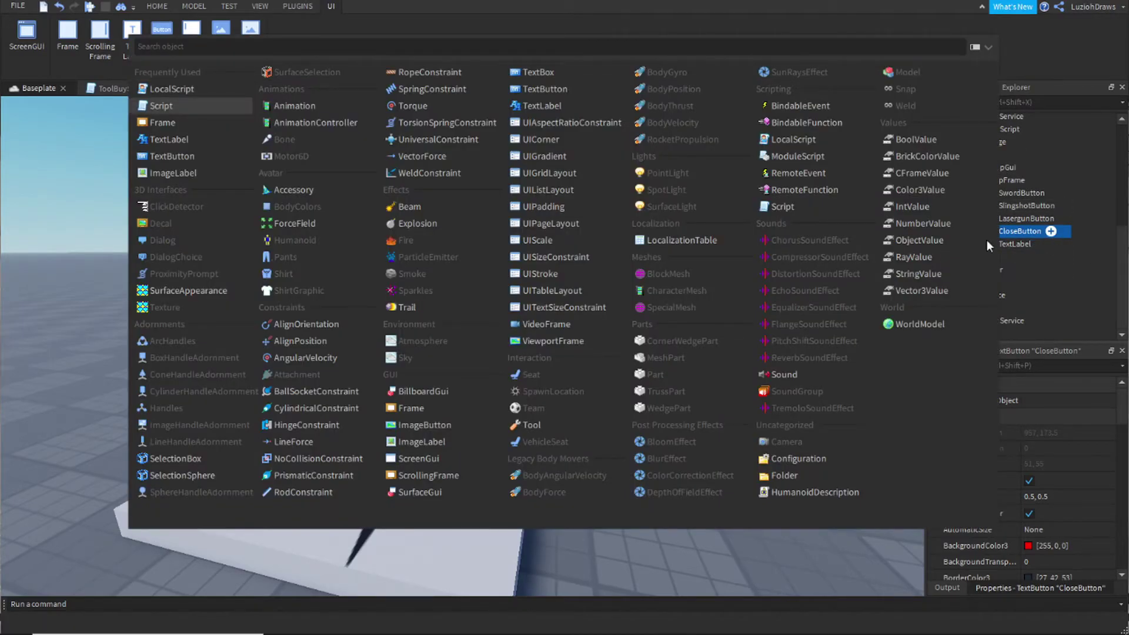
click(176, 89)
key(ctrl+a)
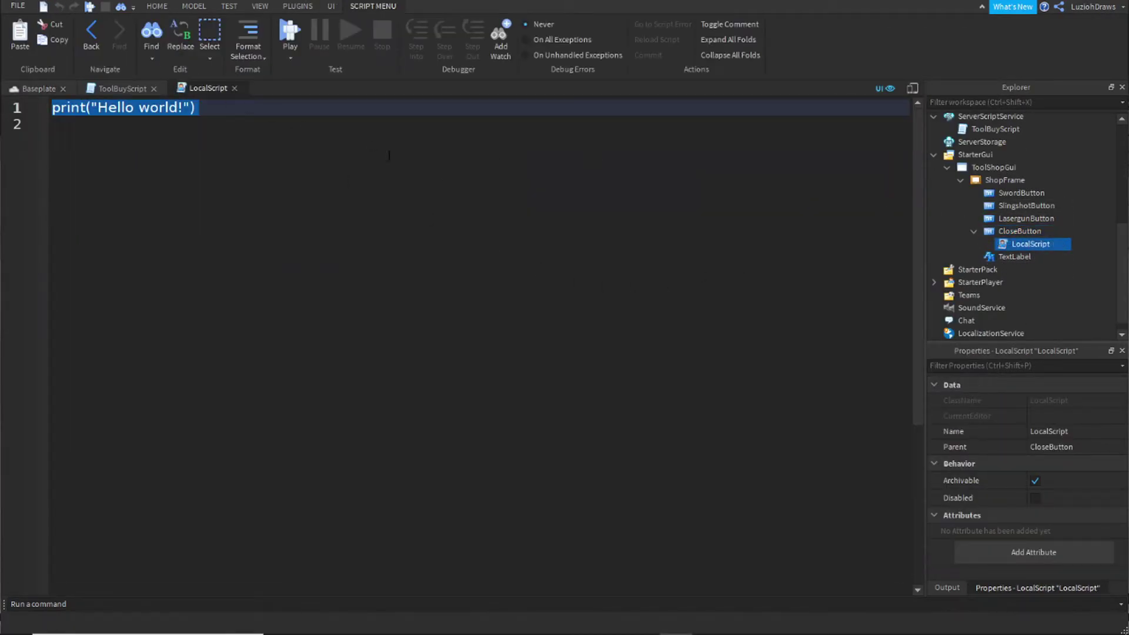
key(BackSpace)
Connect a function to script.Parent.MouseButton1Click in CloseButton's LocalScript
text(script.Parent.)
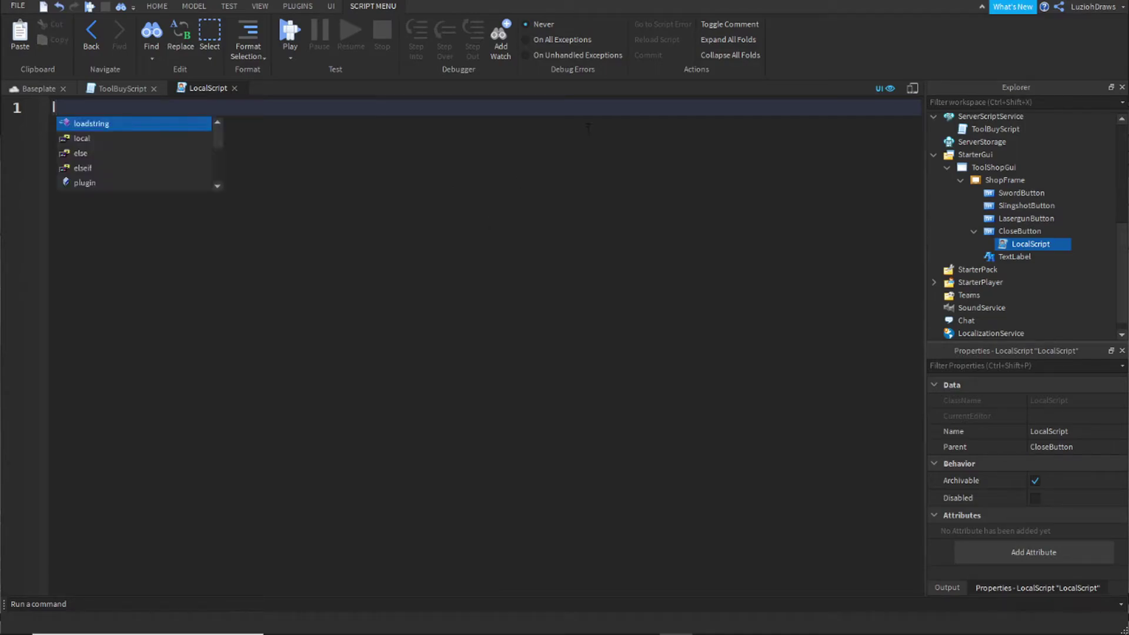
text(MouseButton1Click:Connect(fu)
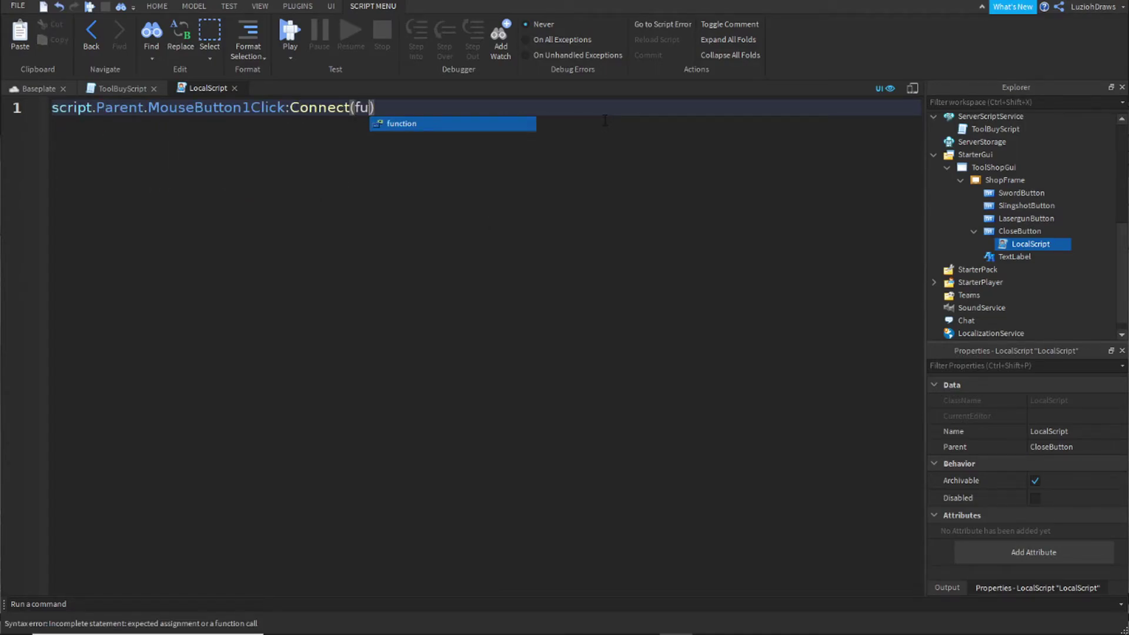
key(Tab)
text(()
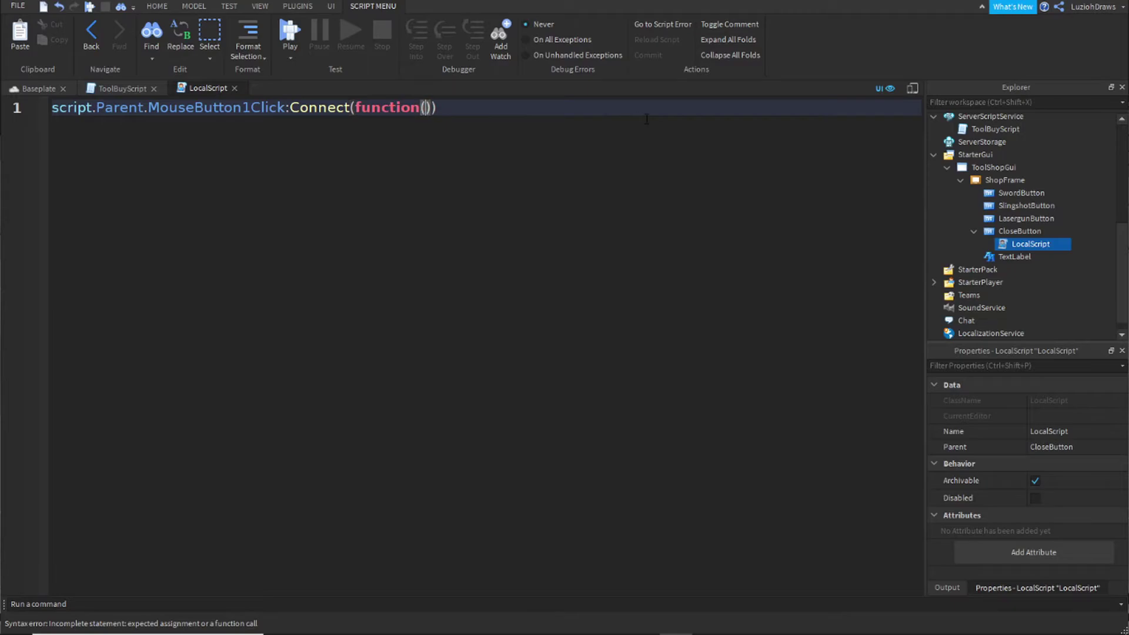
key(Return)
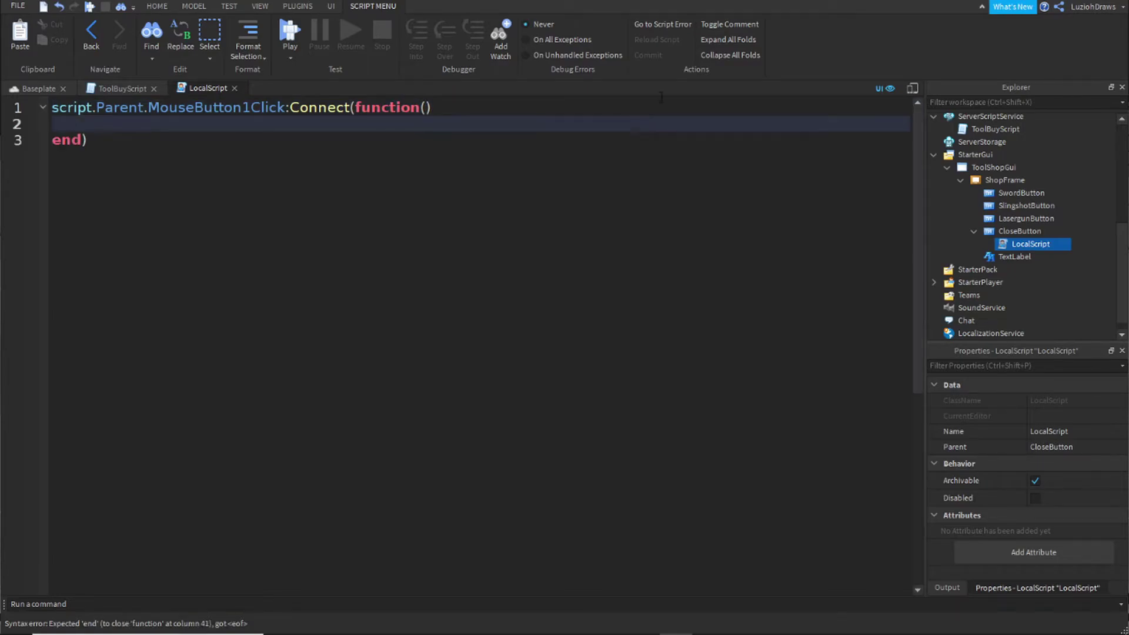
Inside the close function, hide the shop frame with script.Parent.Parent.Visible = false
text(script.par)
key(Tab)
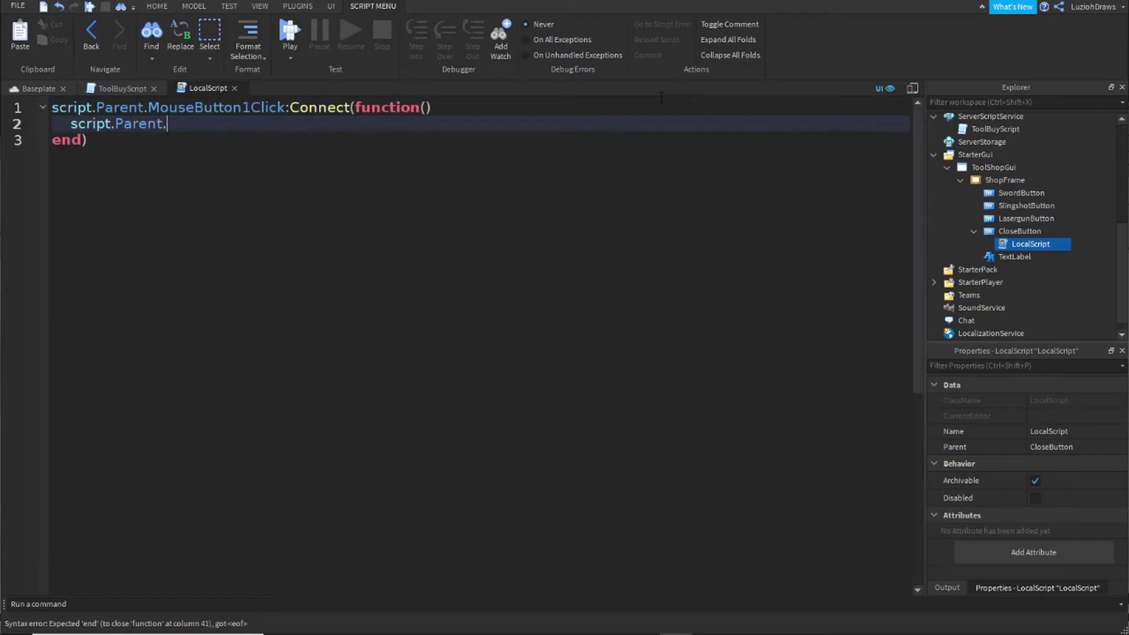
text(.par)
key(Tab)
text(.v)
key(Tab)
text(= fal)
key(Tab)
Close CloseButton's LocalScript and return to the Baseplate view
click(39, 88)
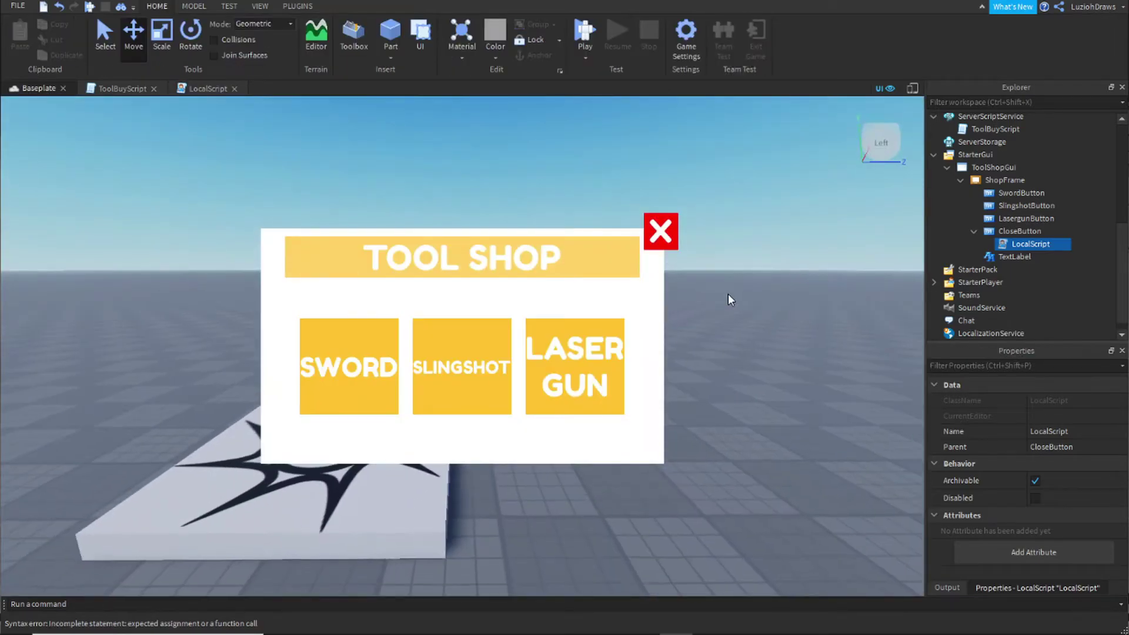
click(210, 92)
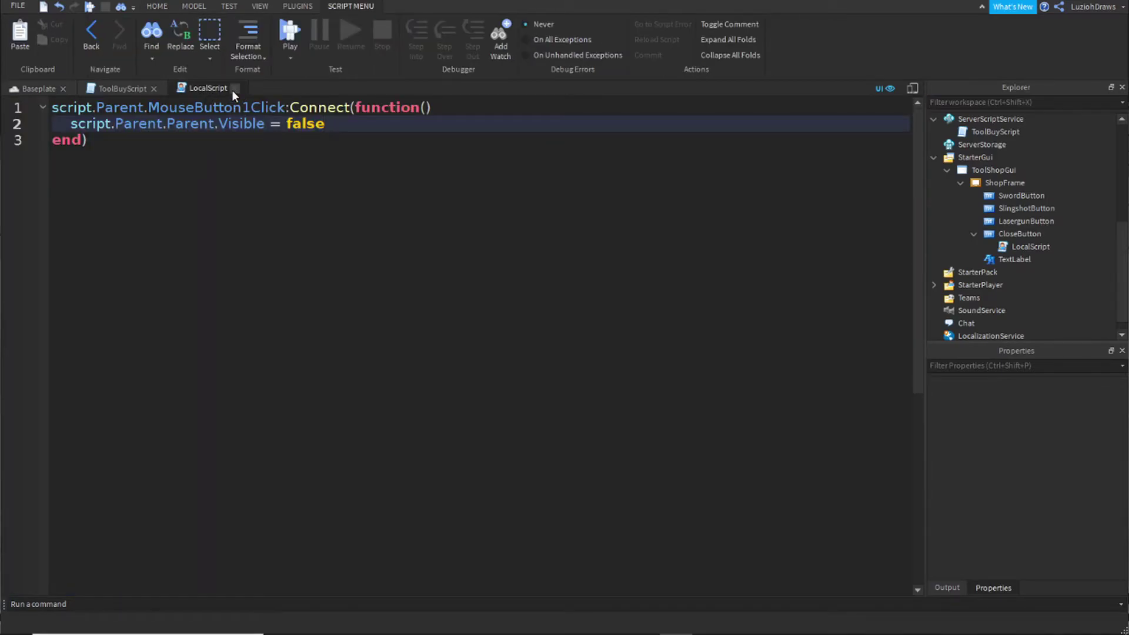
click(234, 88)
Add a LocalScript inside SwordButton and clear its default code
scroll(625, 317, down, 3)
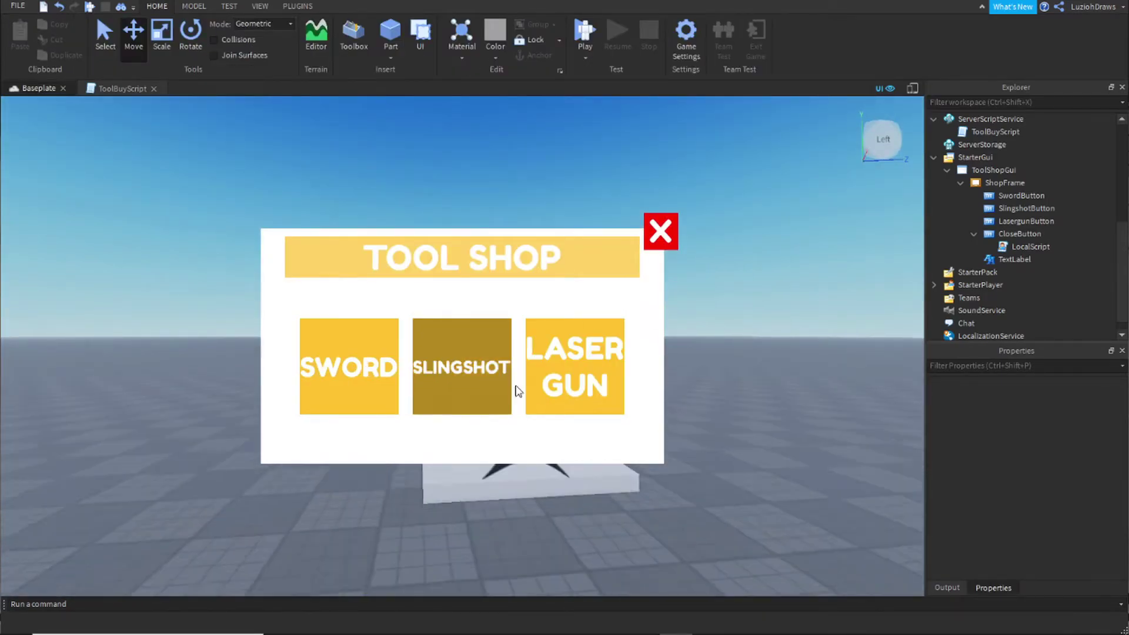
key(d)
key(w)
right_drag(715, 332, 709, 353)
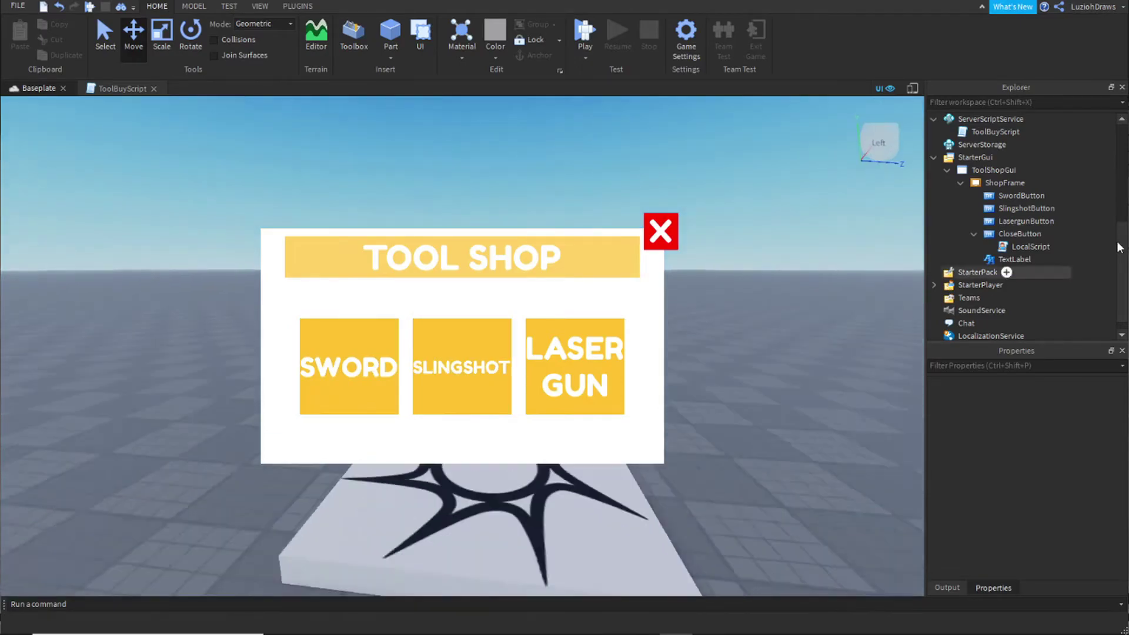
click(1027, 195)
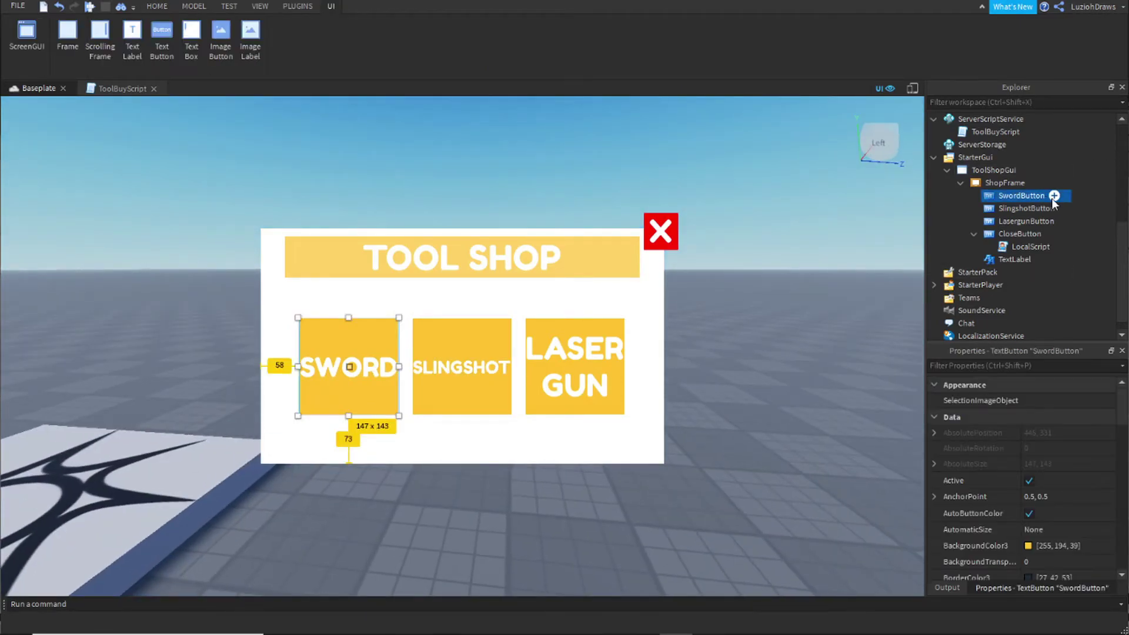
click(1054, 195)
click(181, 93)
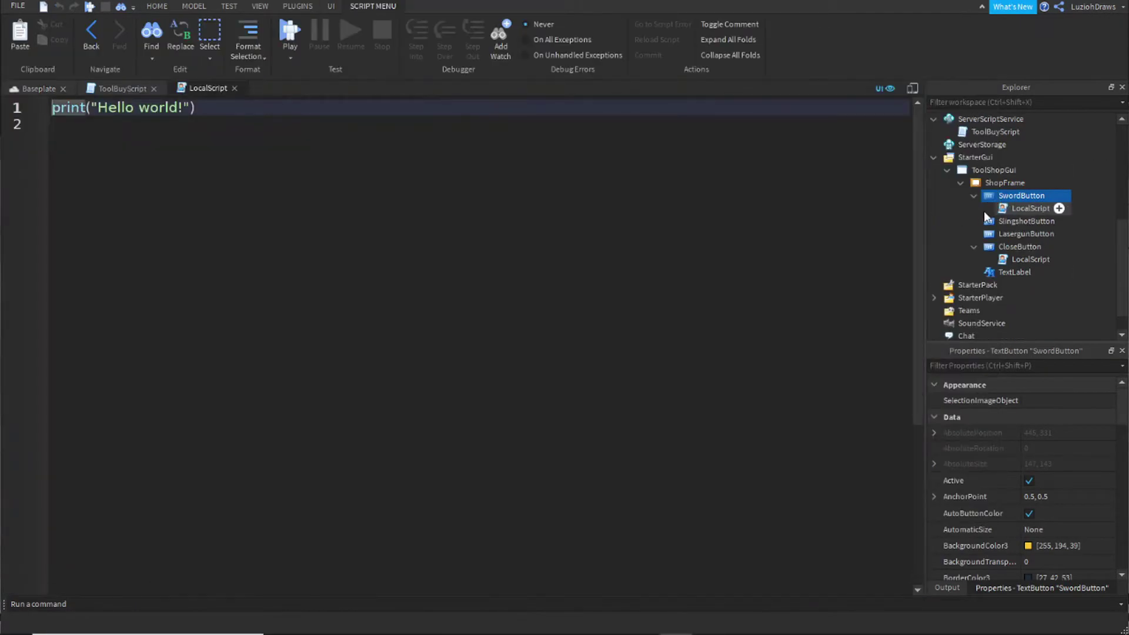
key(ctrl+a)
key(BackSpace)
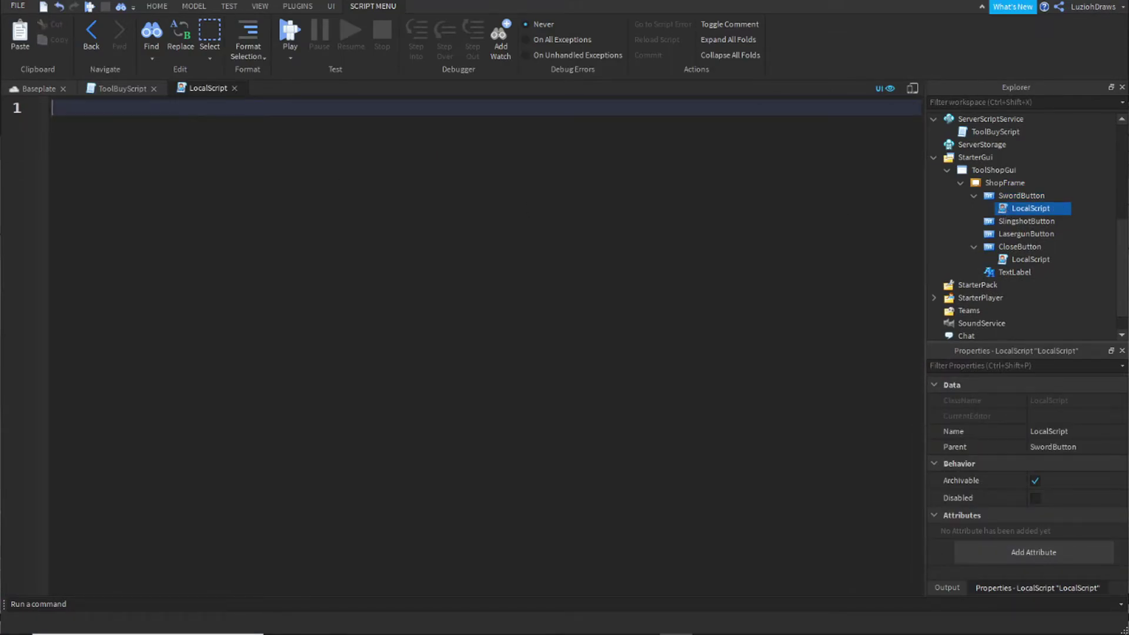
Declare the variable with local RS = game.ReplicatedStorage at the start of SwordButton's LocalScript
text(local)
text( RS = game.re)
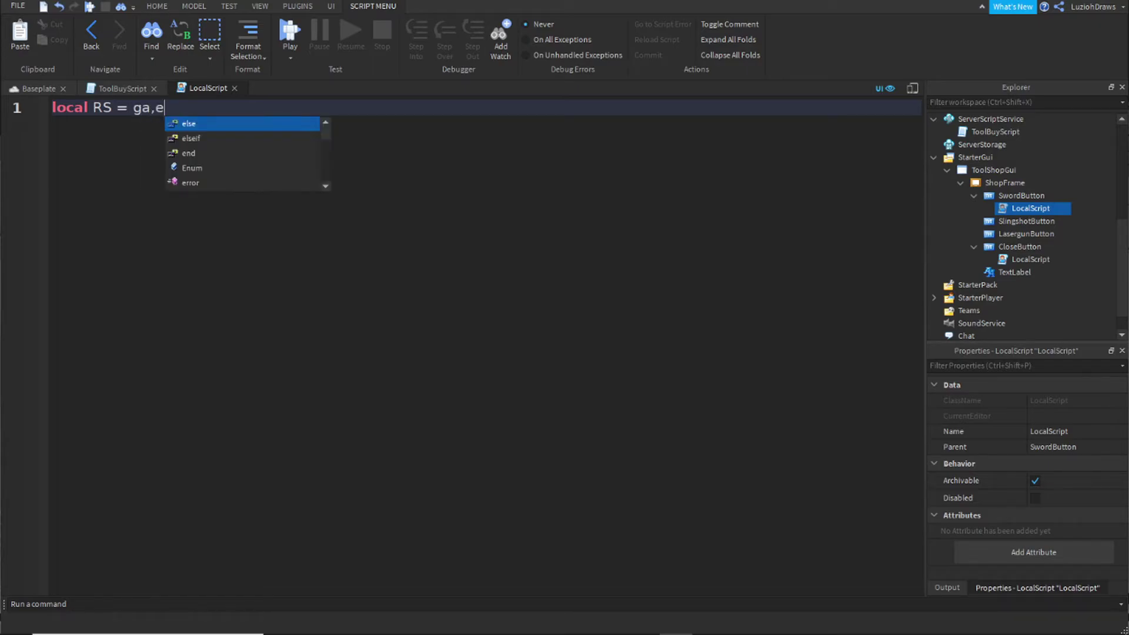
key(Tab)
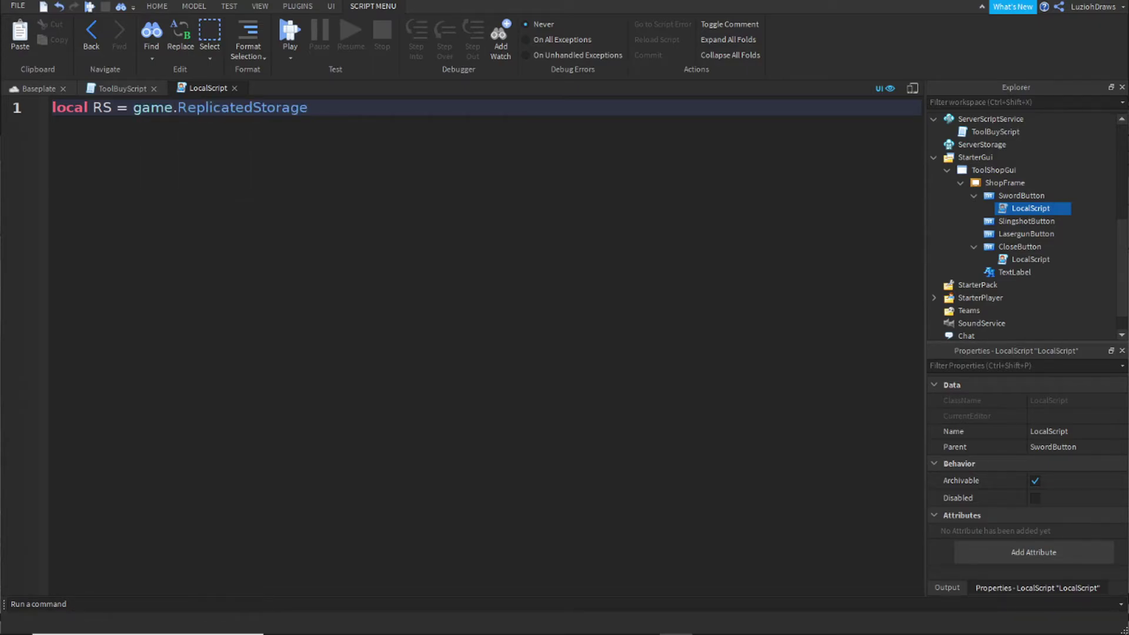
key(Return)
key(Return)
Connect a function to script.Parent.MouseButton1Click in SwordButton's LocalScript, below the RS variable
text(script.Parent.mo)
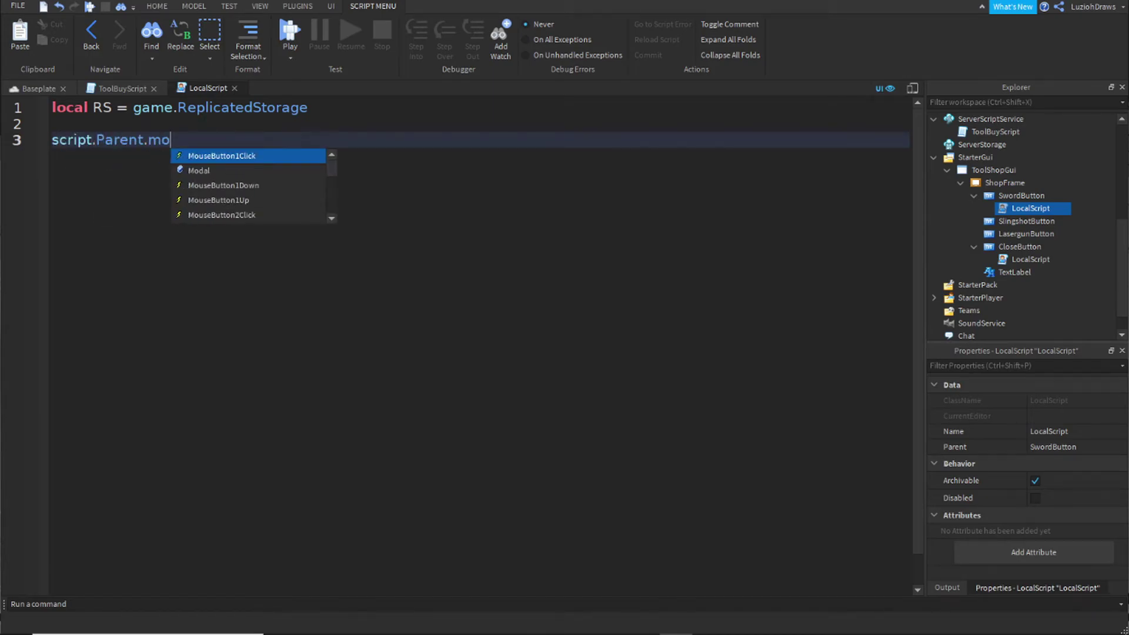
key(Tab)
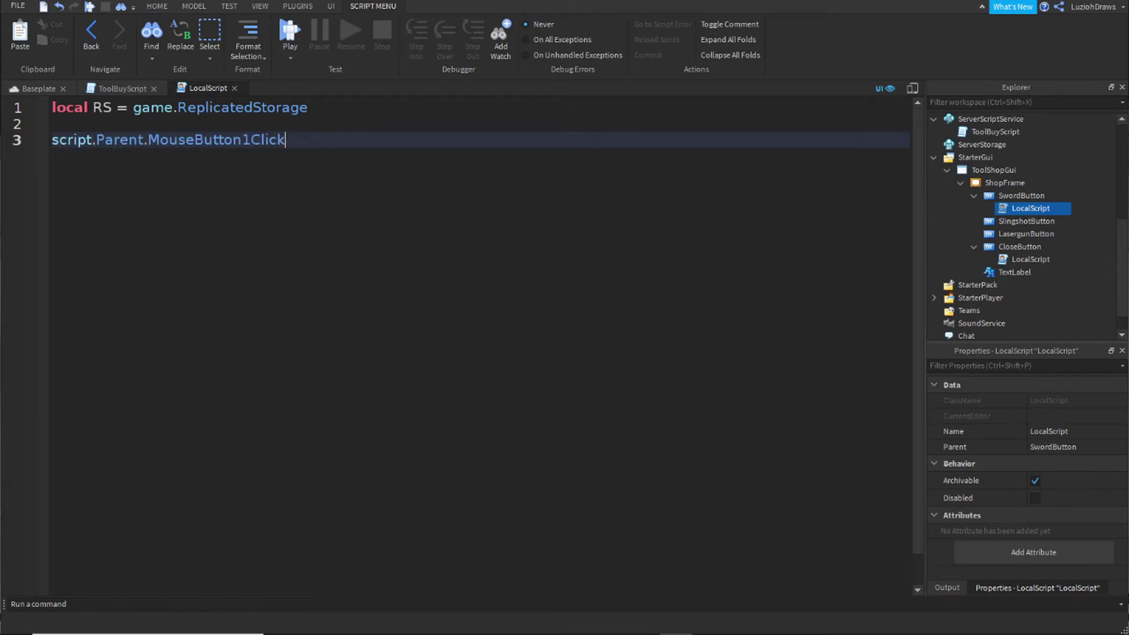
text(:Connect(fun)
key(Tab)
key(Delete)
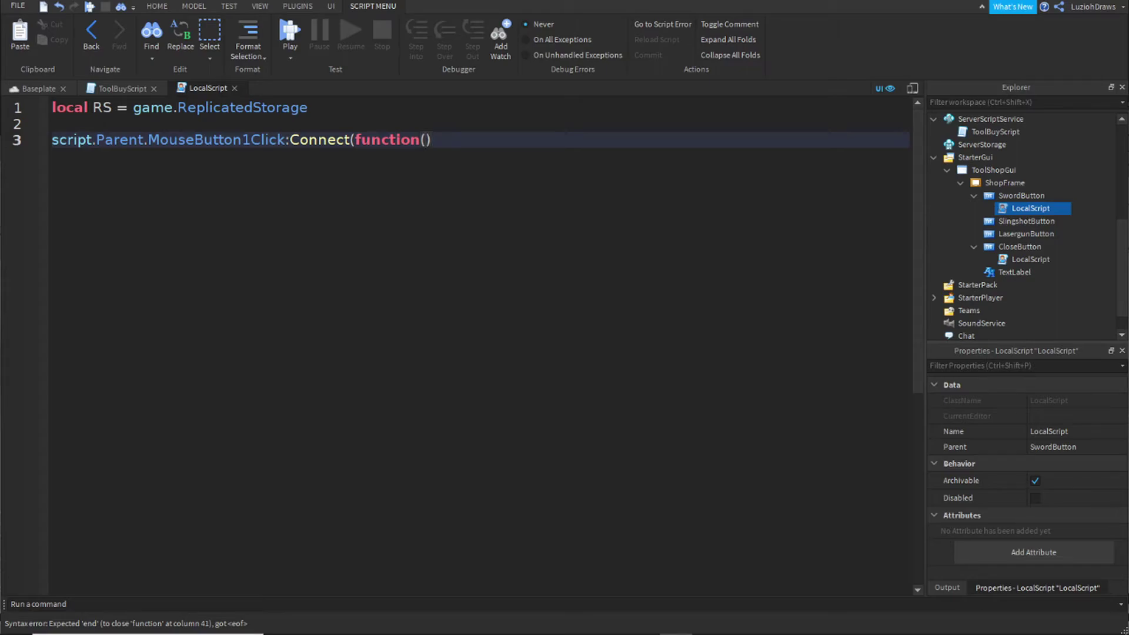
key(Return)
Inside the sword click function, fire the remote event with RS.Events.Sword:FireServer(), and return to the Baseplate view
text(RS.ev)
key(Tab)
text(.sw)
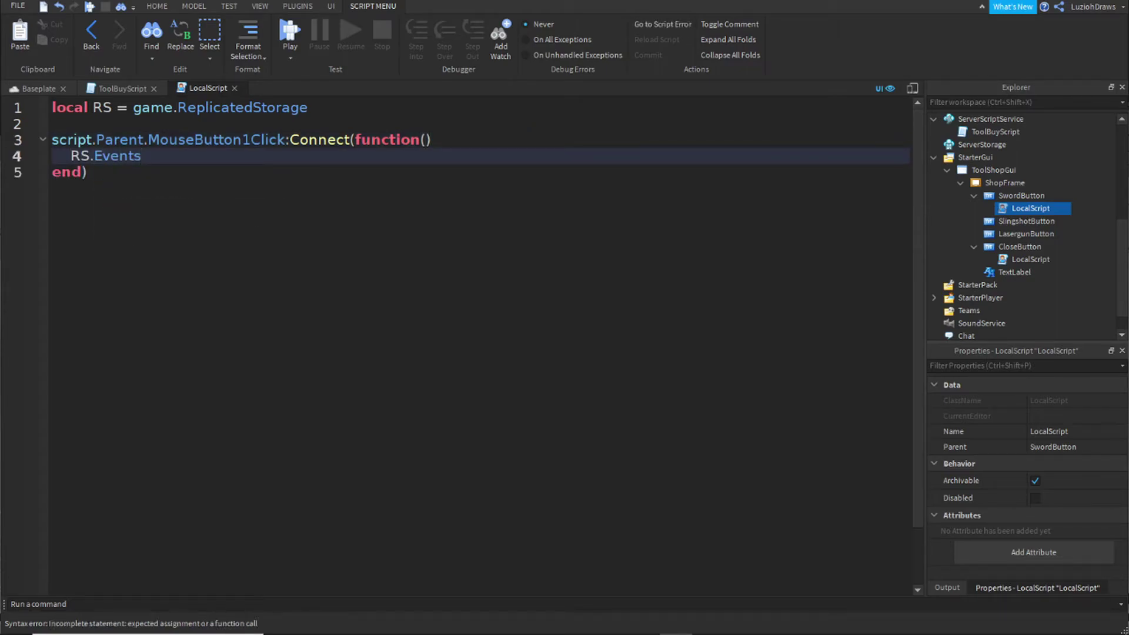
key(Tab)
key(Escape)
text(:fir)
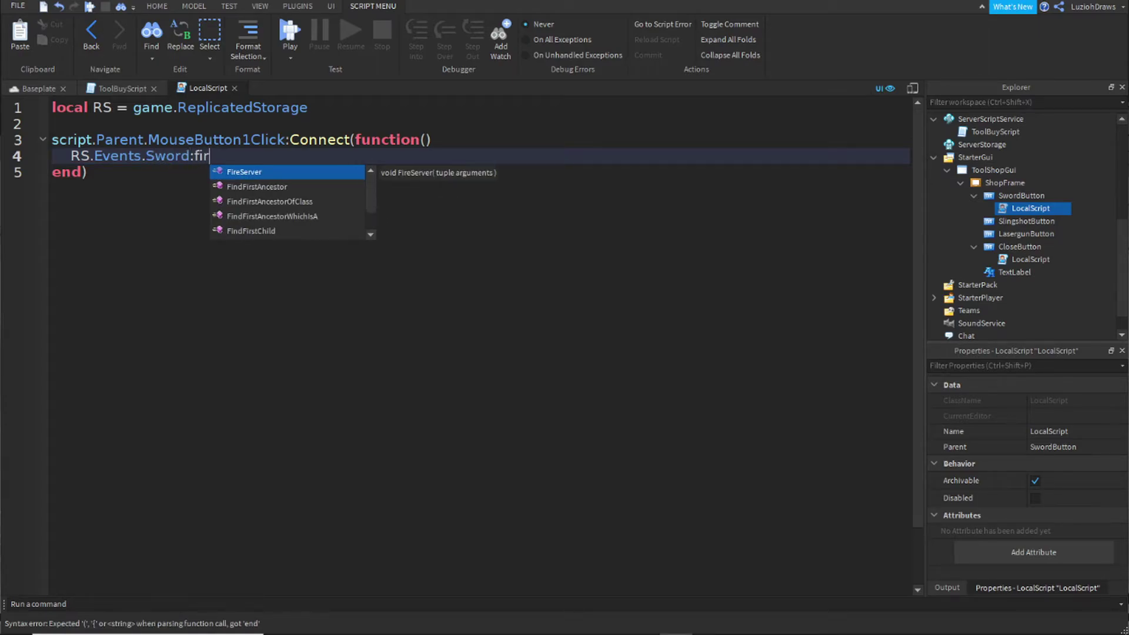
key(Tab)
key(Right)
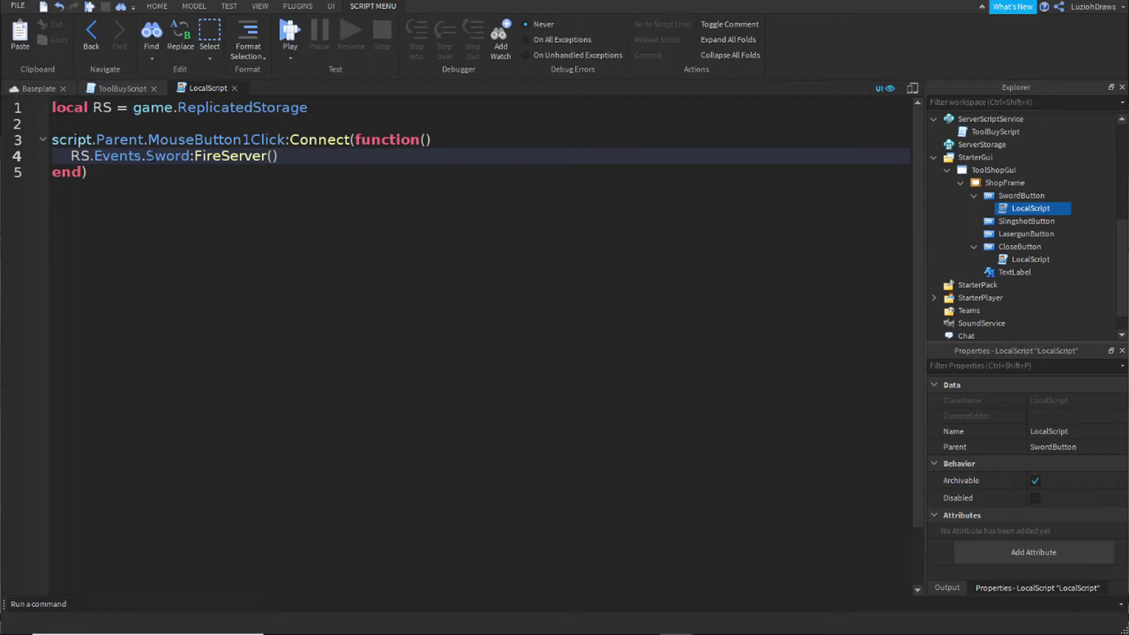
click(44, 91)
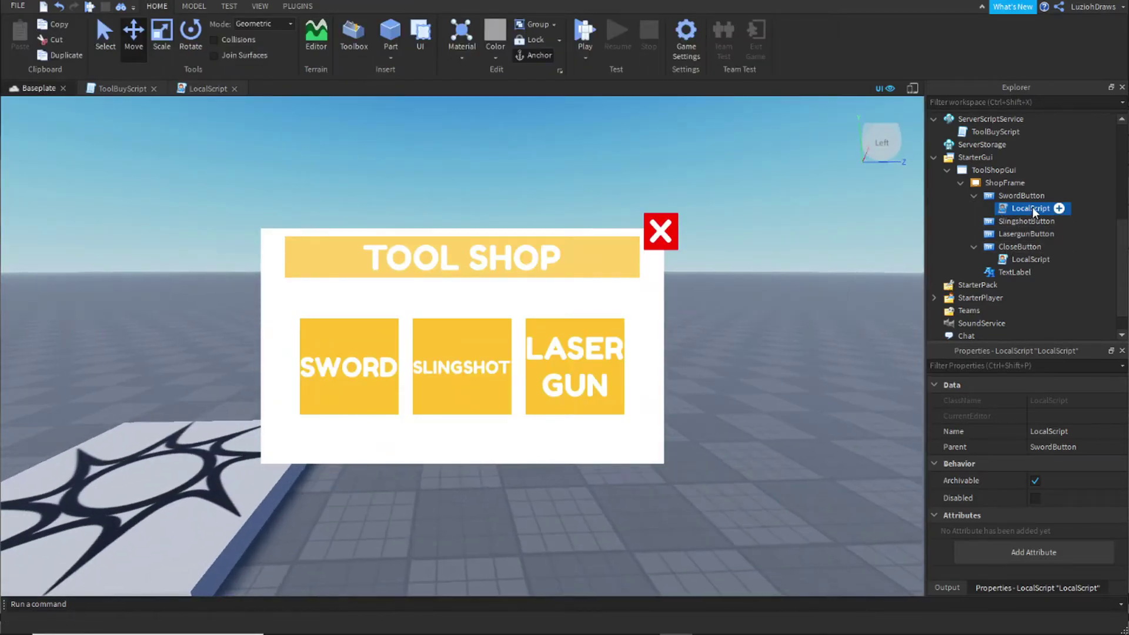
Copy SwordButton's LocalScript and paste it into both SlingshotButton and LasergunButton
right_click(1031, 207)
click(1020, 210)
click(1011, 222)
ctrl+click(1018, 245)
ctrl+click(1023, 233)
ctrl+click(1013, 247)
right_click(1013, 230)
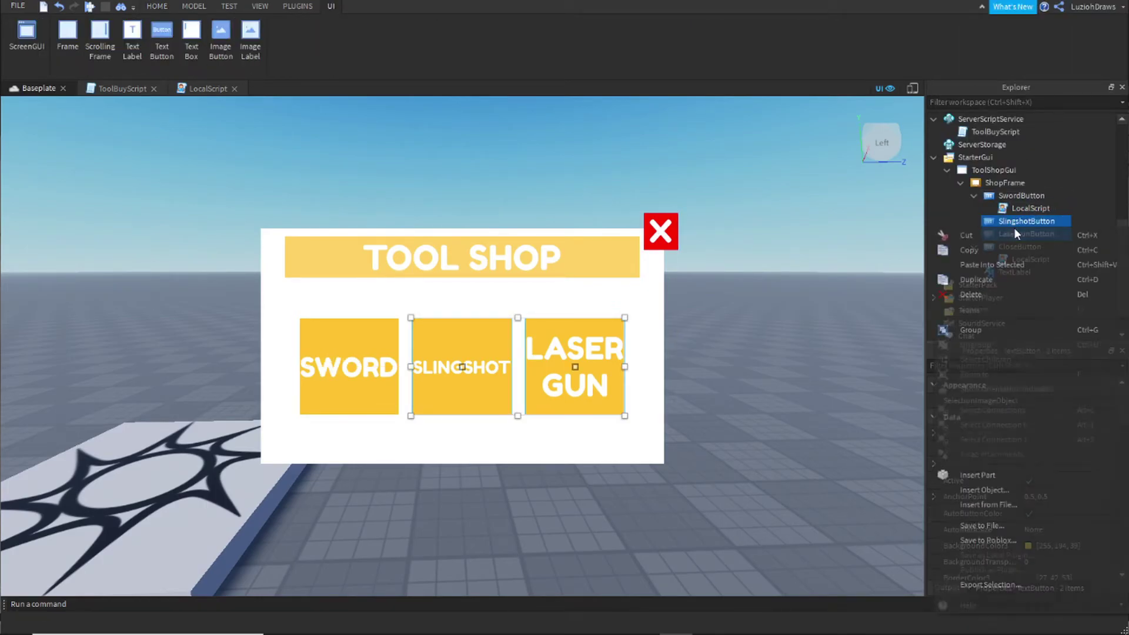
click(982, 265)
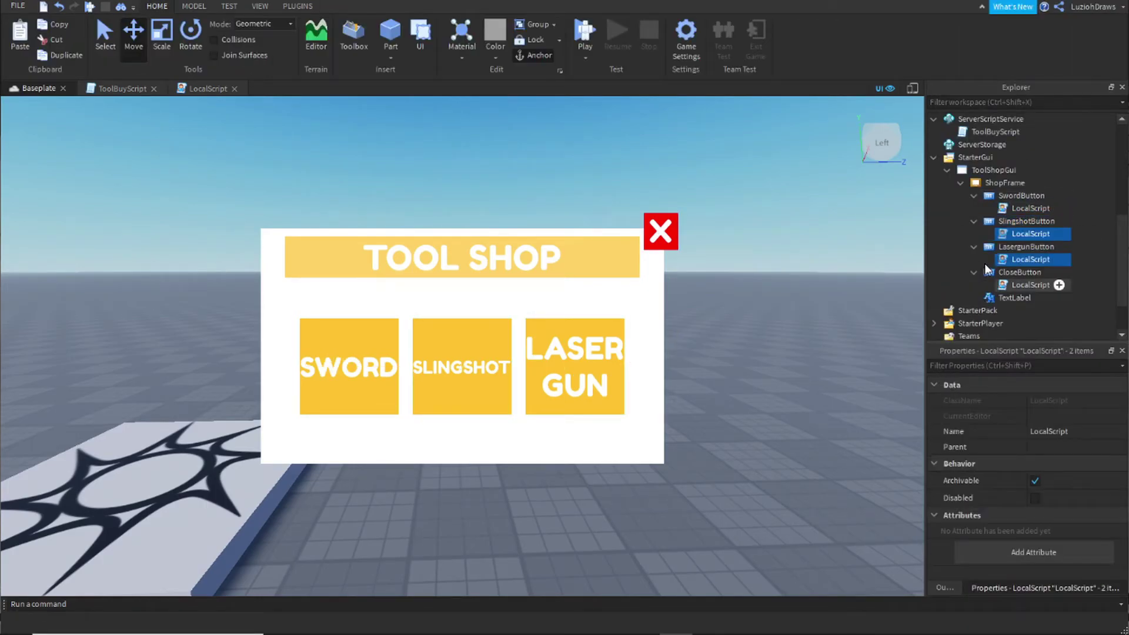
Change the fired event in SlingshotButton's LocalScript so the line reads RS.Events.Slingshot:FireServer()
click(1023, 222)
double_click(1022, 234)
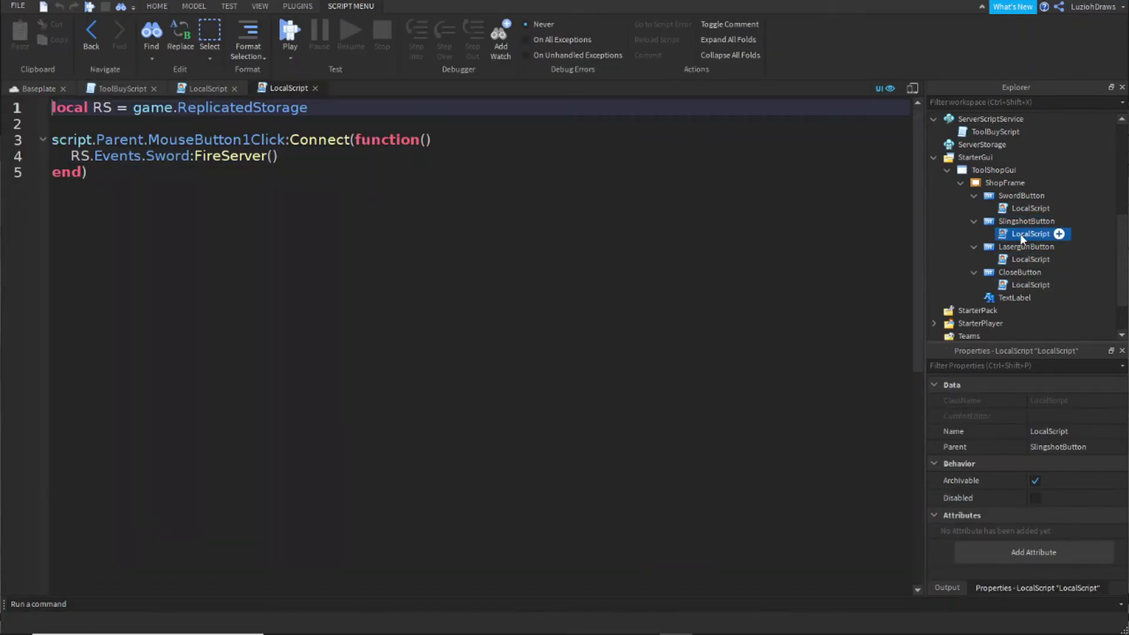
drag(190, 158, 143, 158)
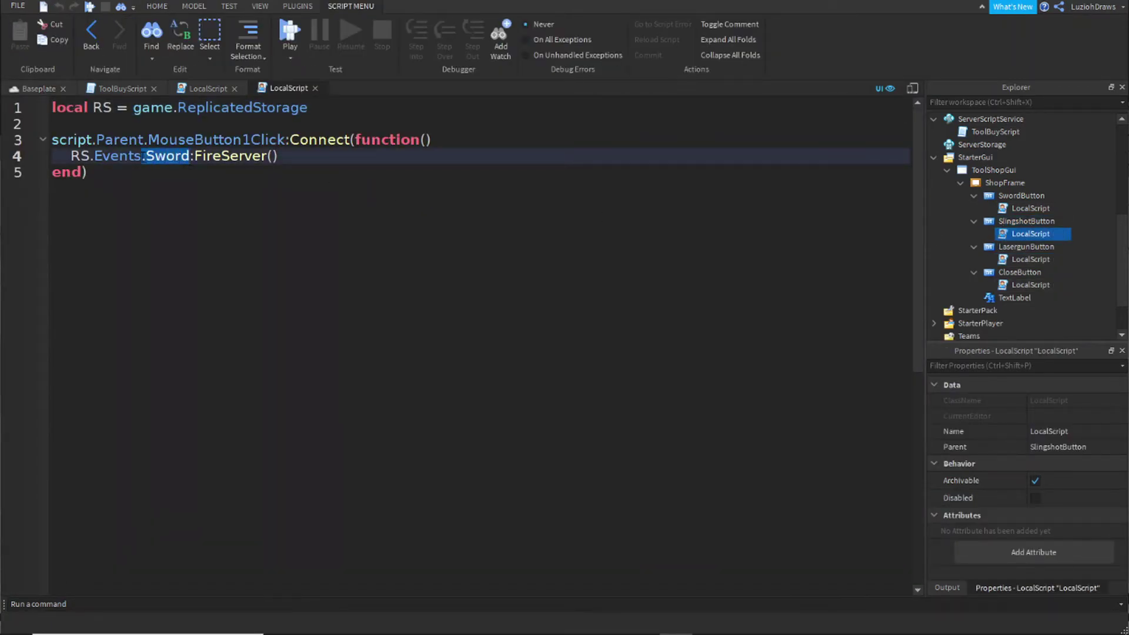
key(BackSpace)
text(Slight)
text(sh)
key(BackSpace)
key(BackSpace)
key(BackSpace)
key(BackSpace)
key(BackSpace)
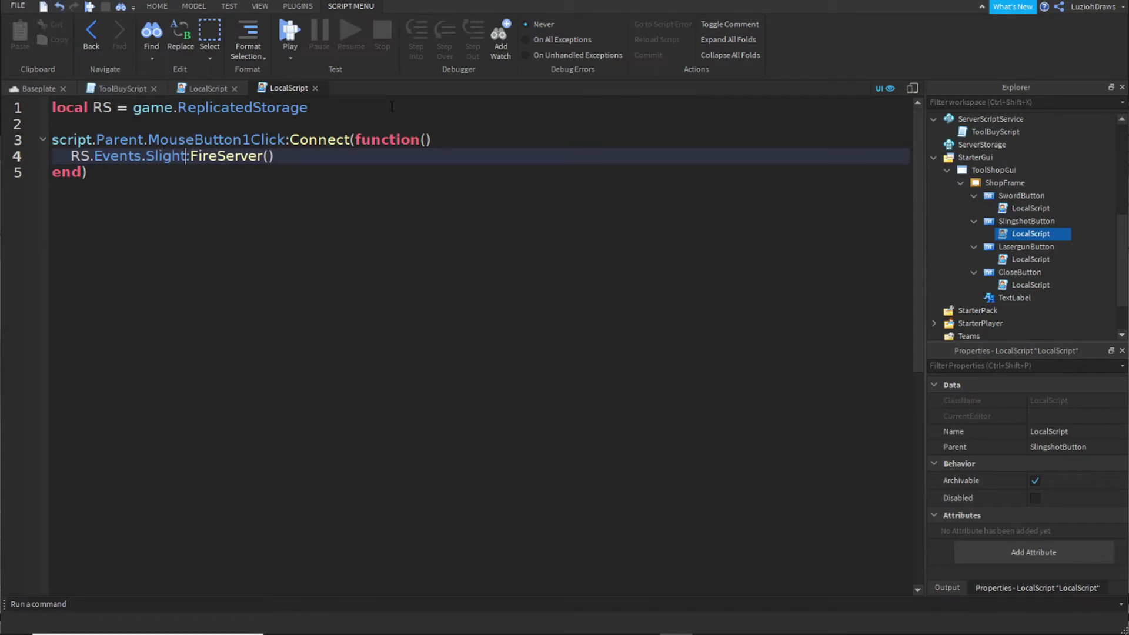
text(ng)
key(BackSpace)
key(BackSpace)
text(ngshot)
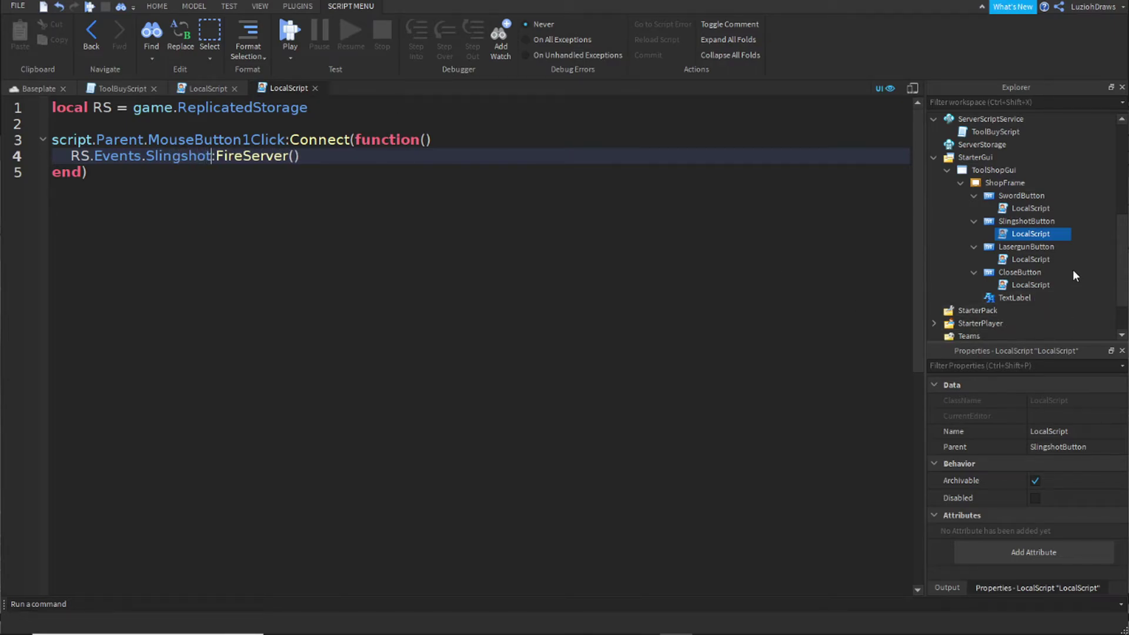
Replace Sword with LaserGun as the event fired in LasergunButton's LocalScript
scroll(1052, 259, up, 4)
scroll(1000, 212, down, 5)
click(1007, 246)
double_click(1021, 260)
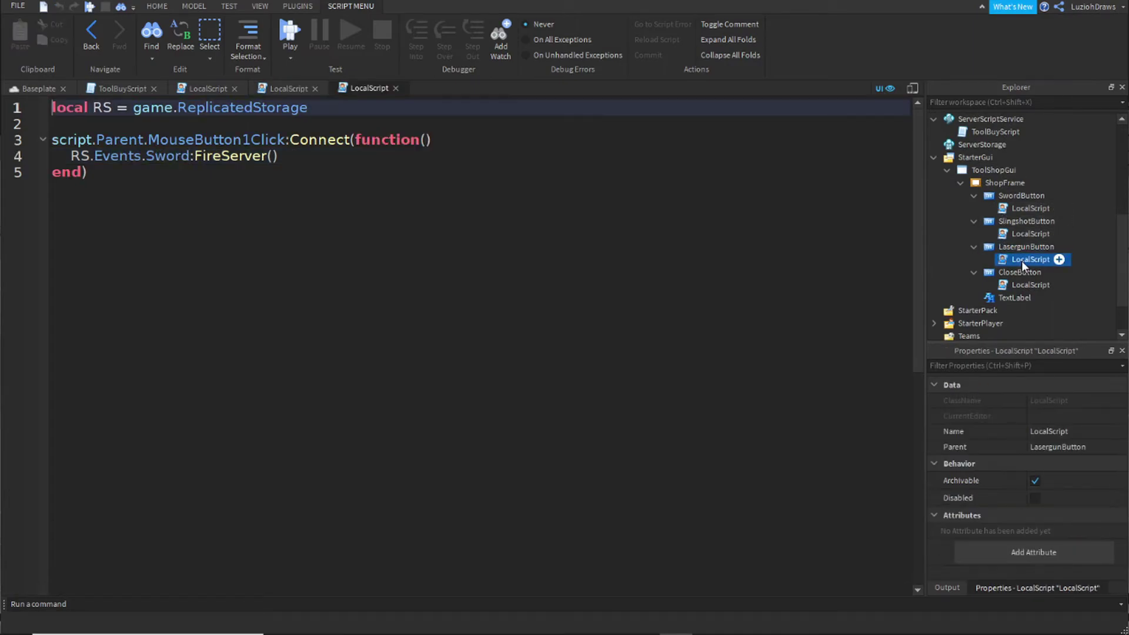
click(190, 156)
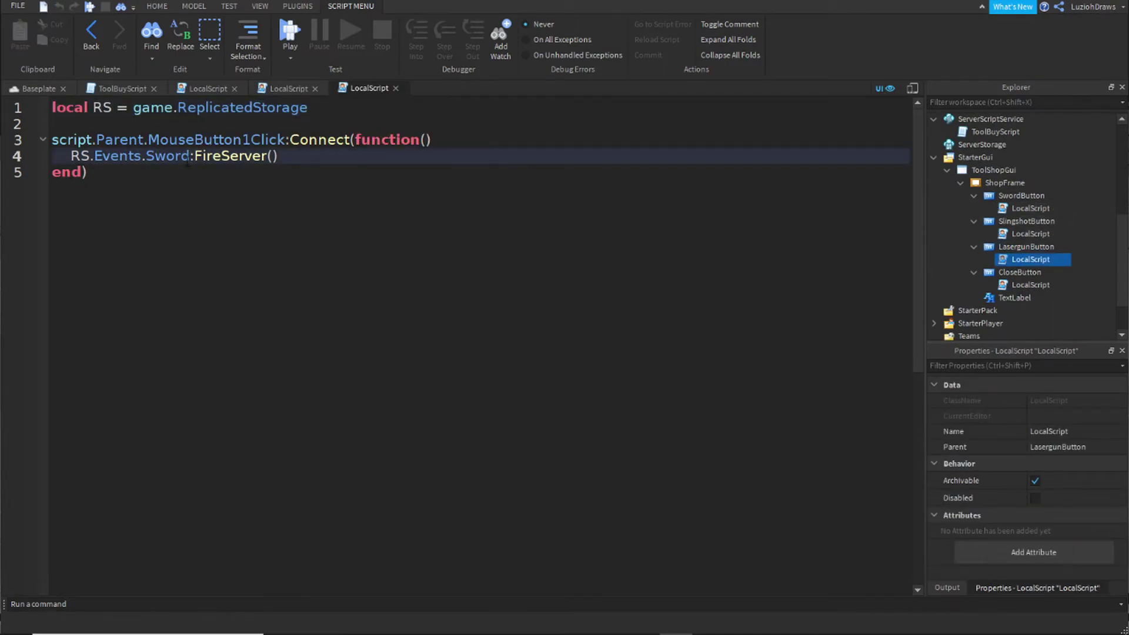
key(BackSpace)
key(BackSpace)
key(BackSpace)
key(BackSpace)
key(BackSpace)
scroll(989, 213, up, 5)
text(LaserGun)
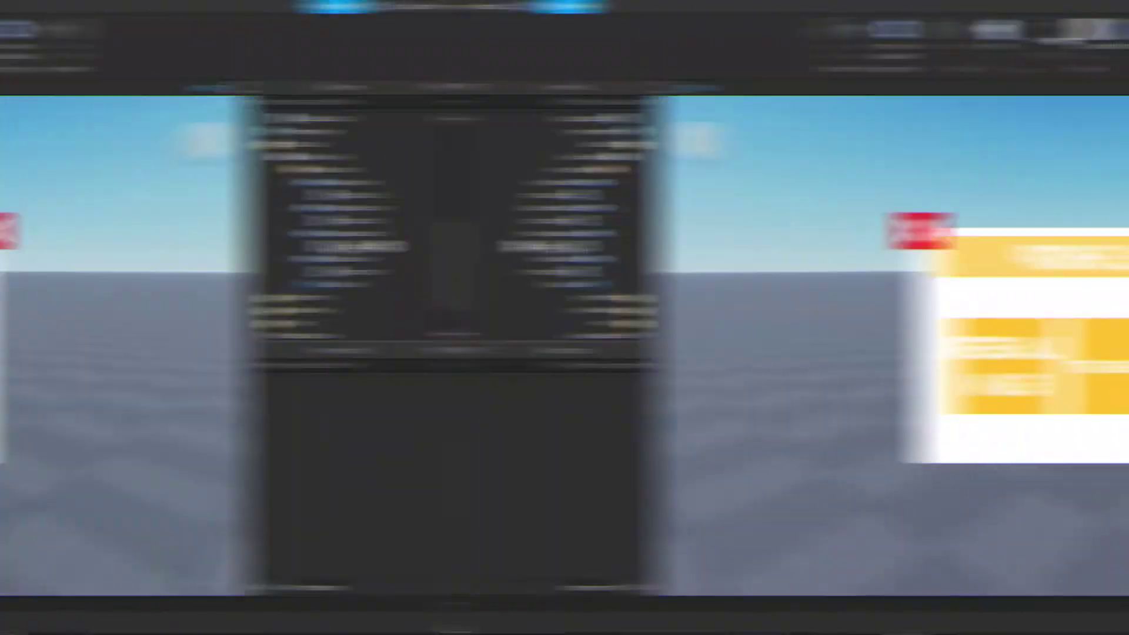
In ToolBuyScript's LaserGun event function, declare local lasergun = RS.ShopTools.LaserGun:Clone()
scroll(1063, 235, up, 3)
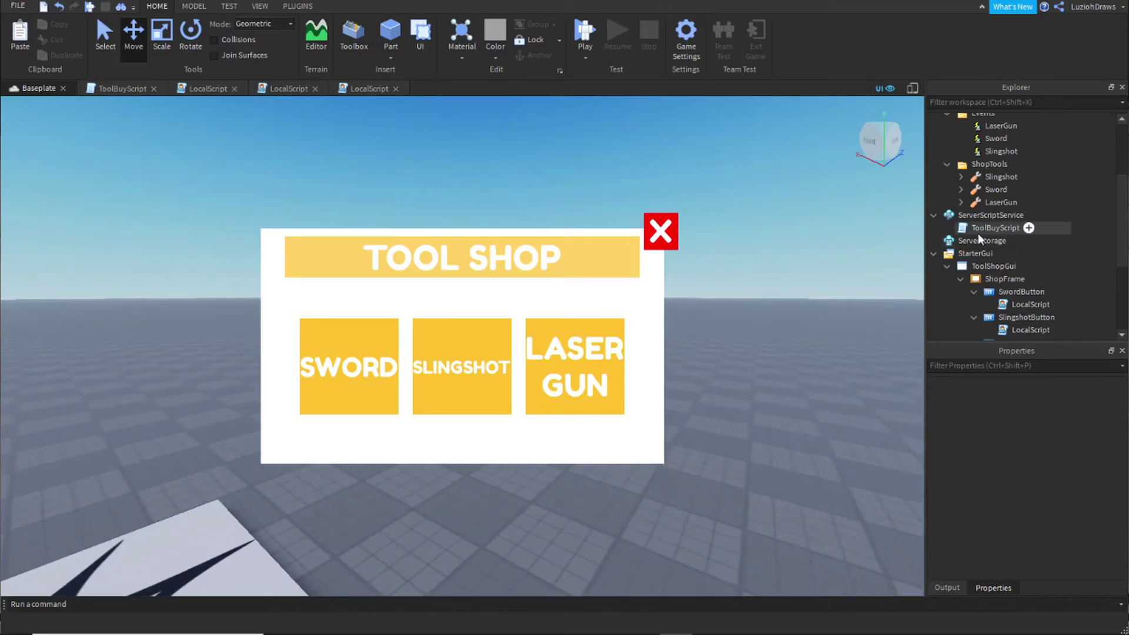
double_click(979, 233)
click(137, 170)
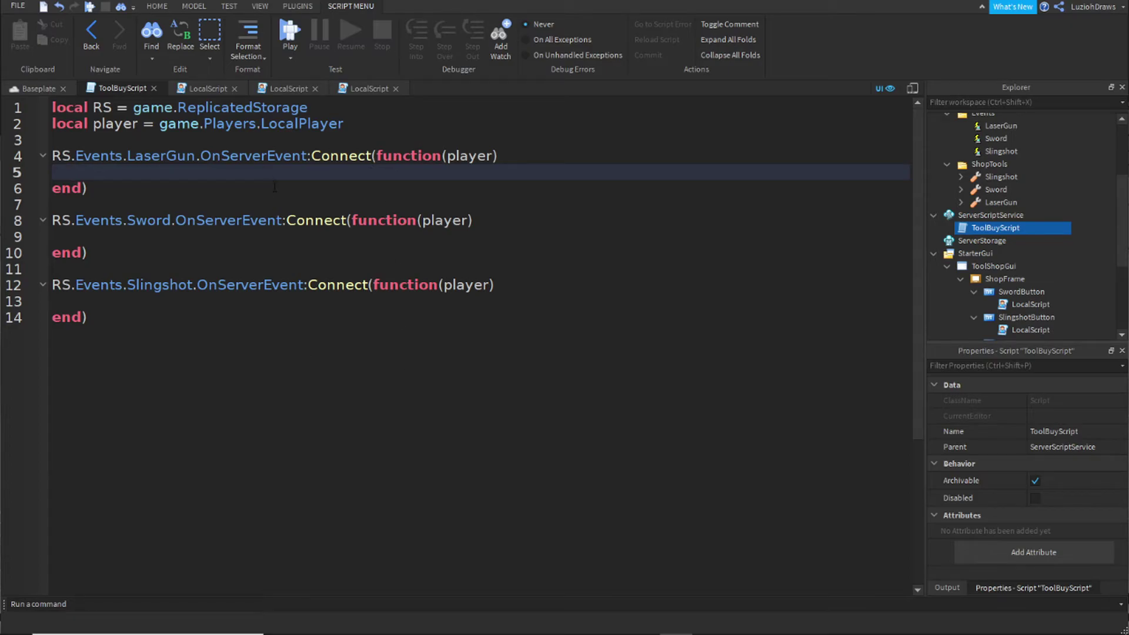
double_click(154, 156)
click(175, 169)
text(localo lasergun = RS.sho)
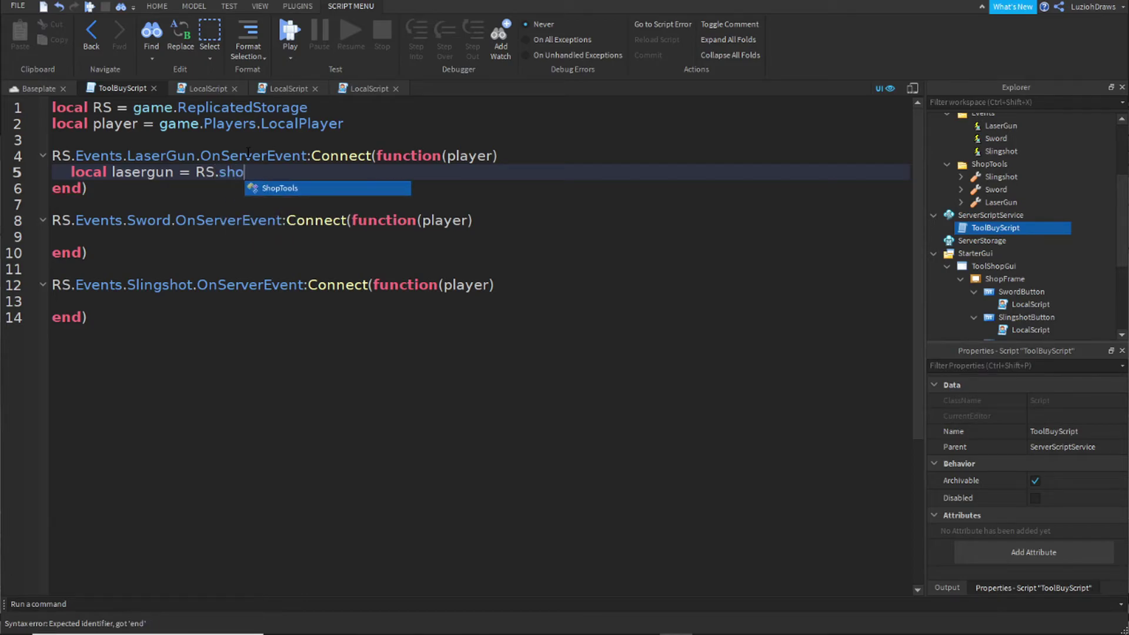
key(Tab)
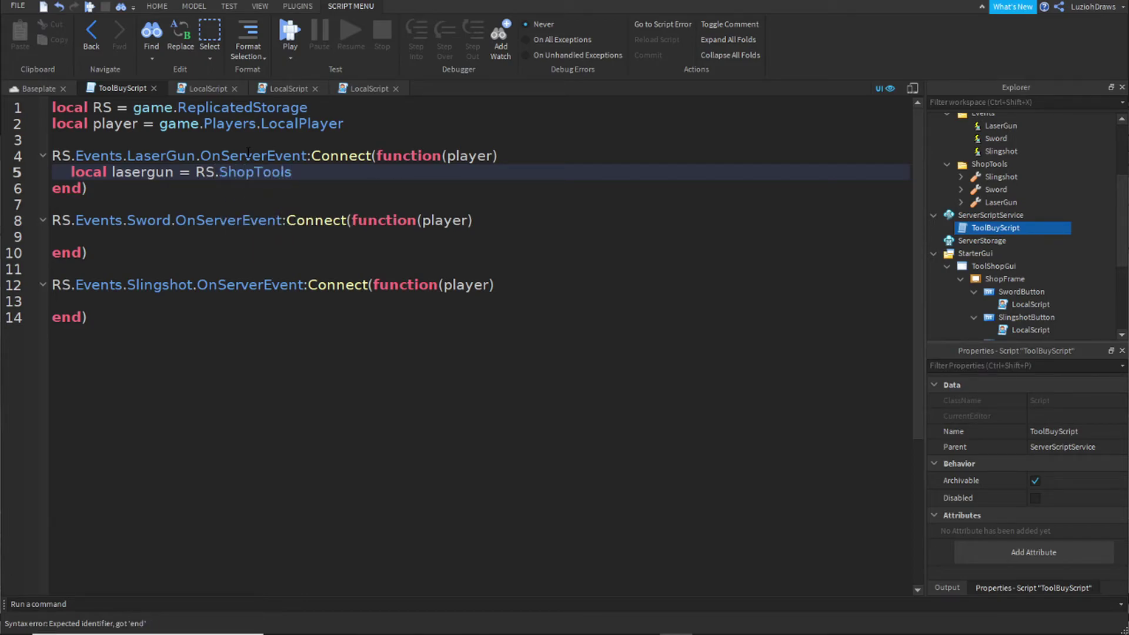
text(.las)
key(Tab)
text(:)
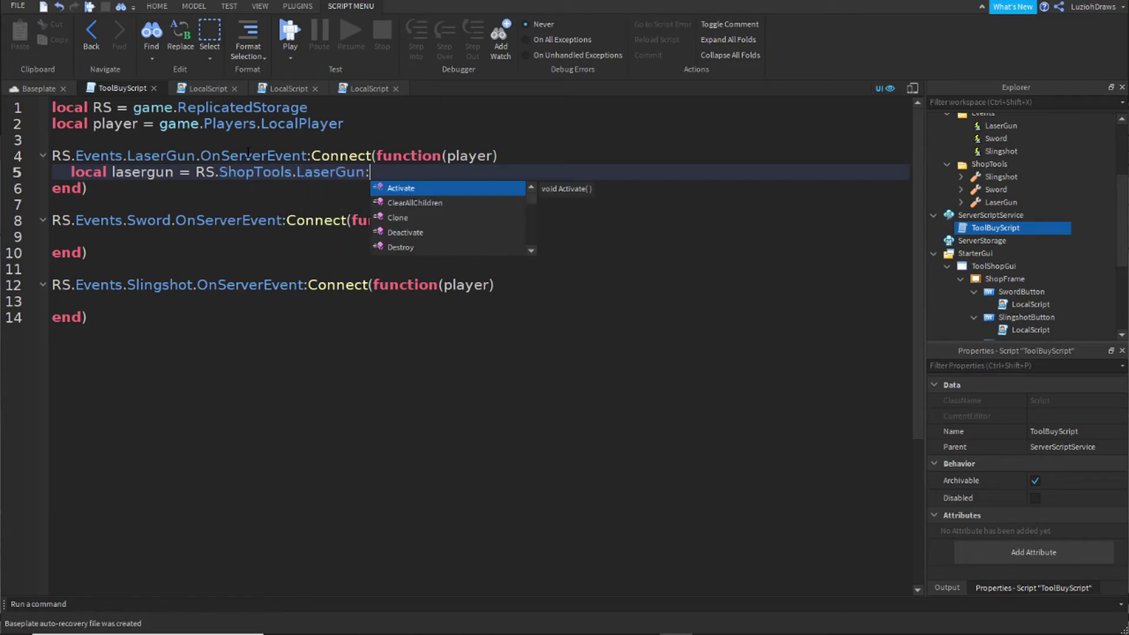
key(Tab)
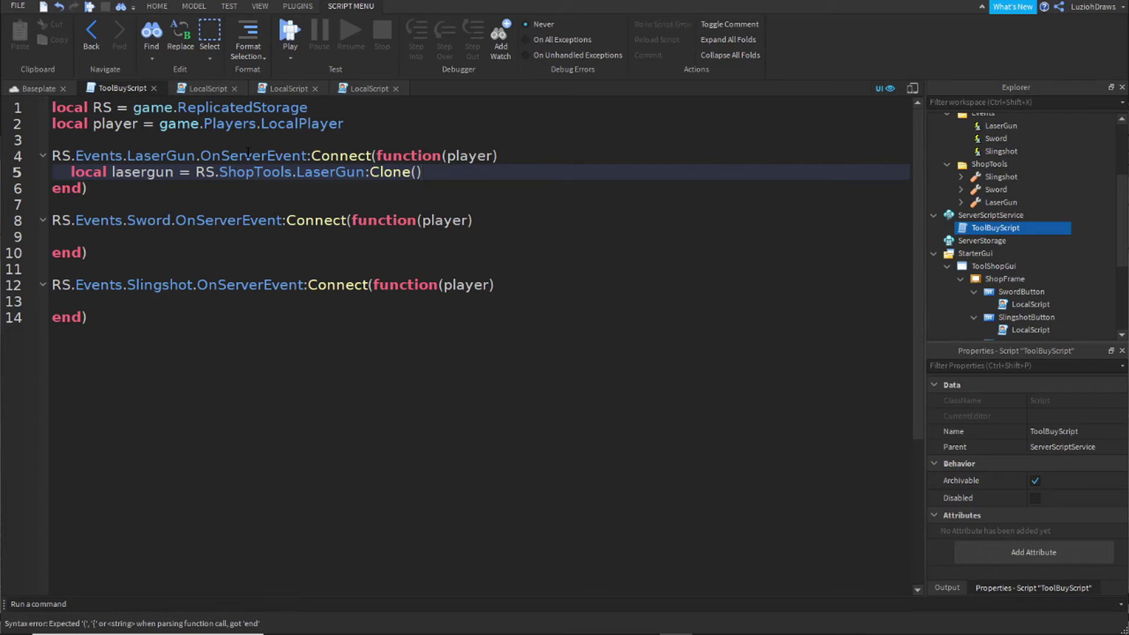
Below the lasergun clone line, leave a blank line and add lasergun.Parent = player
key(Return)
key(Return)
text(las)
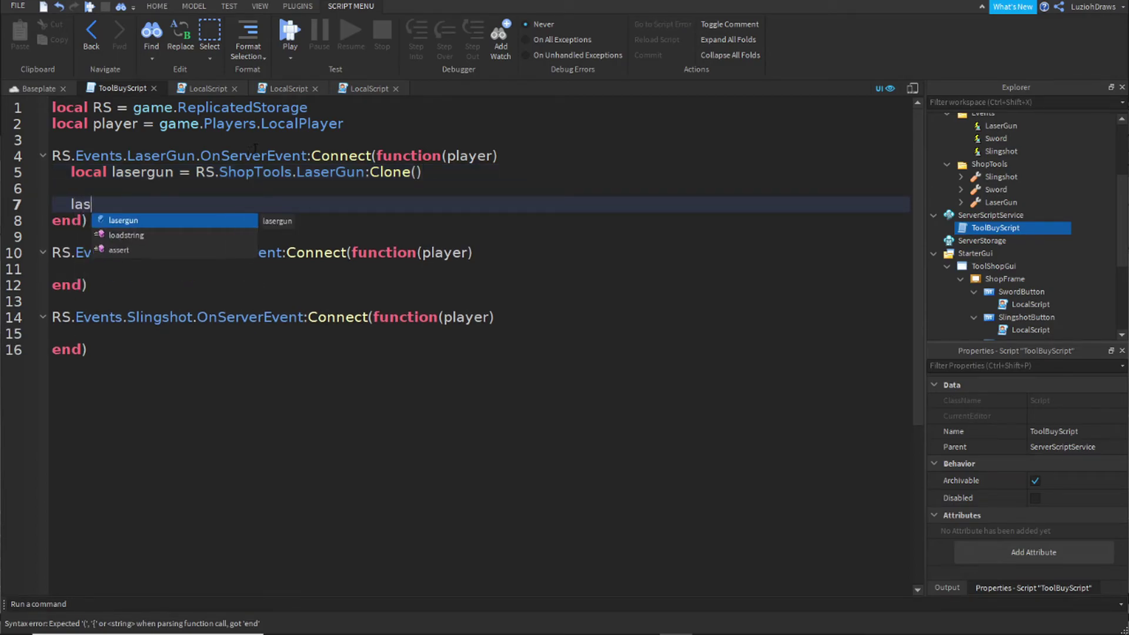
key(Tab)
text(.)
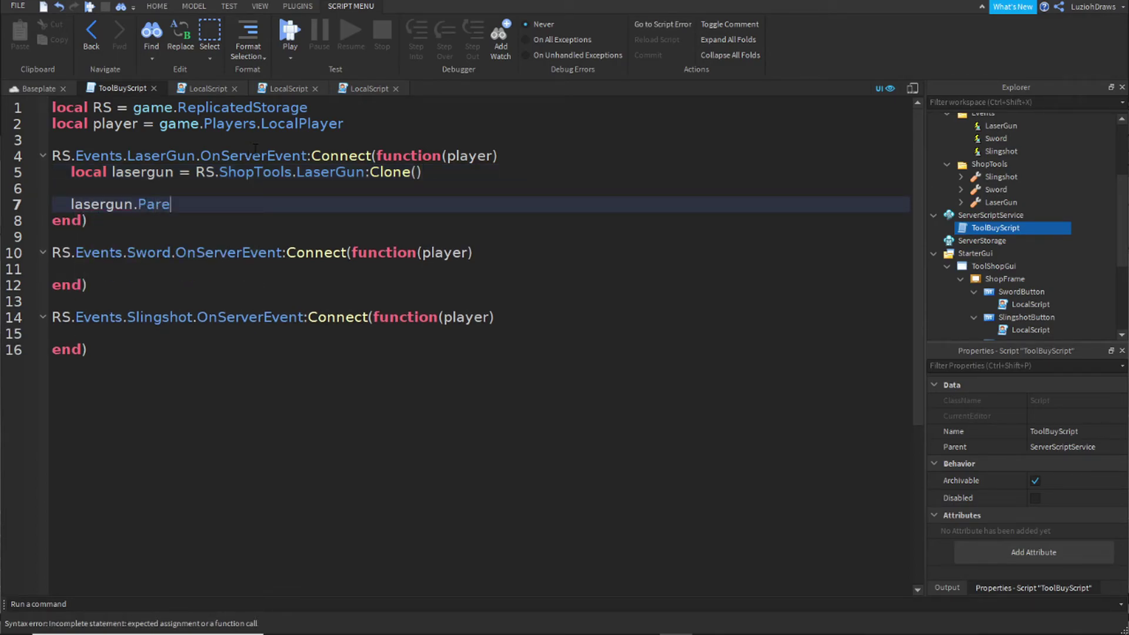
text(Parent = player)
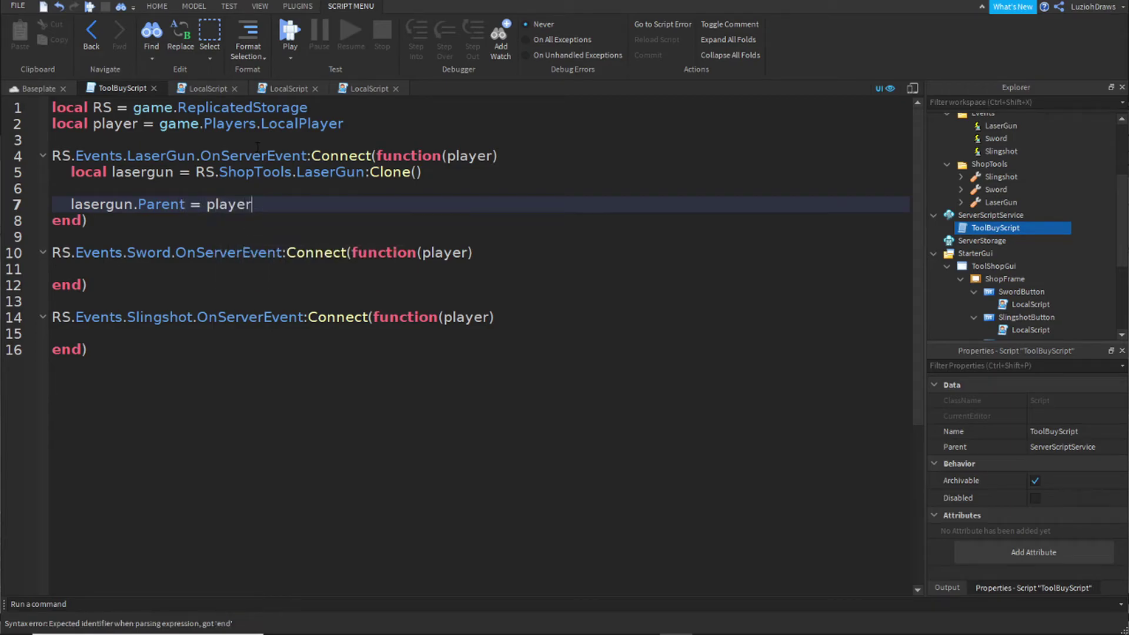
Add matching clone and Parent = player lines for sword and slingshot in their event functions, and return to the Baseplate view
click(111, 269)
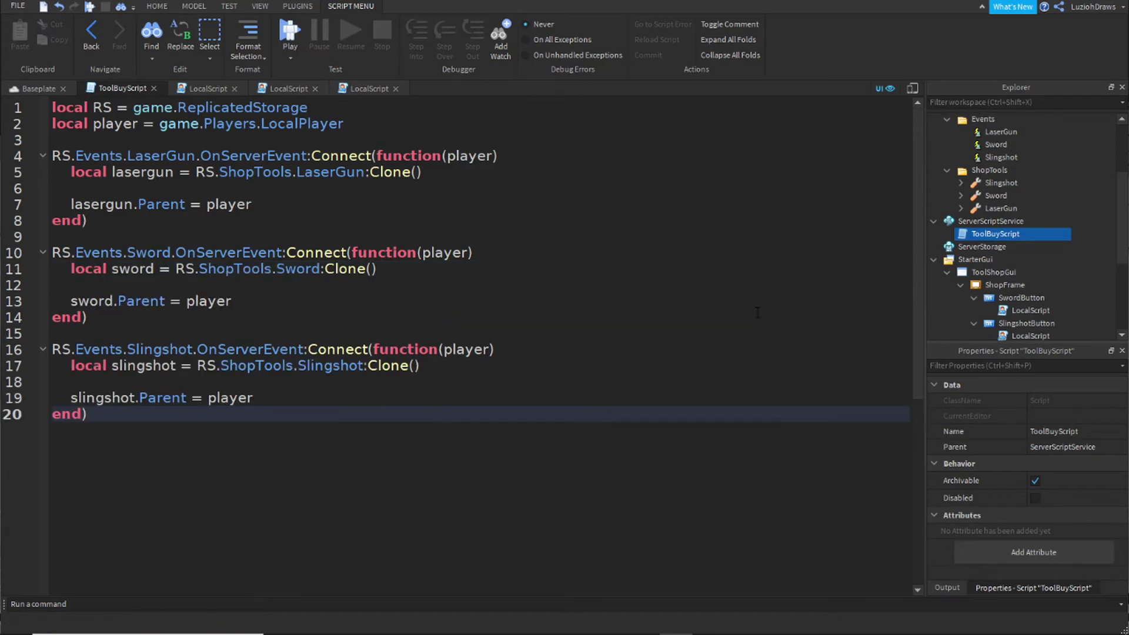
drag(303, 429, 340, 511)
click(24, 87)
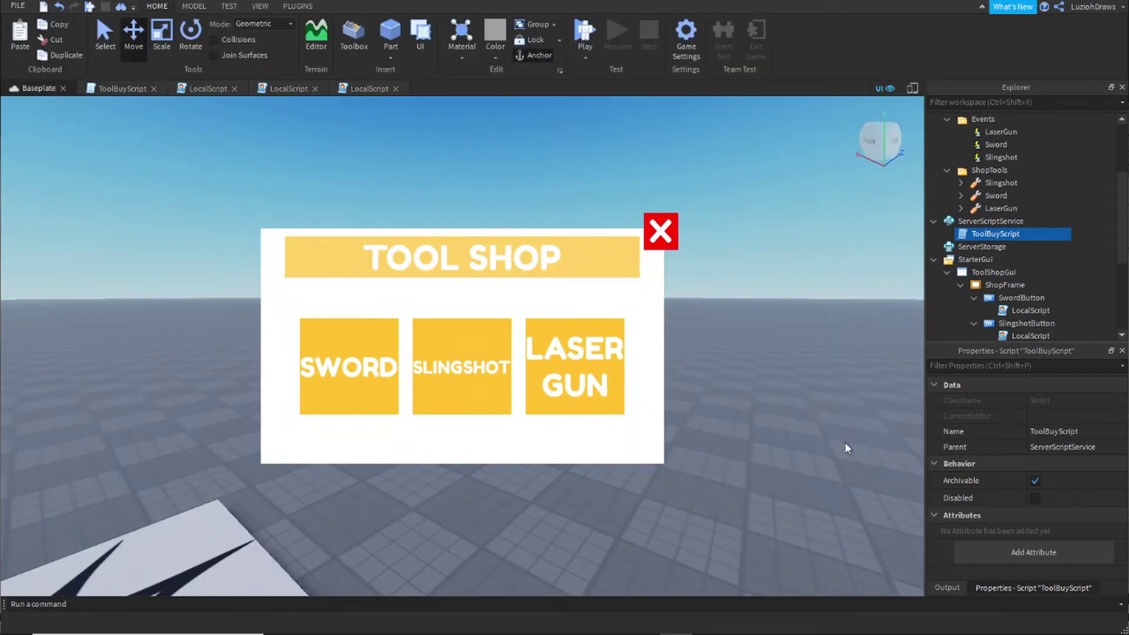
Insert a TextButton directly inside ToolShopGui, outside ShopFrame
scroll(994, 170, down, 3)
click(993, 199)
scroll(992, 199, down, 1)
click(999, 176)
click(1000, 164)
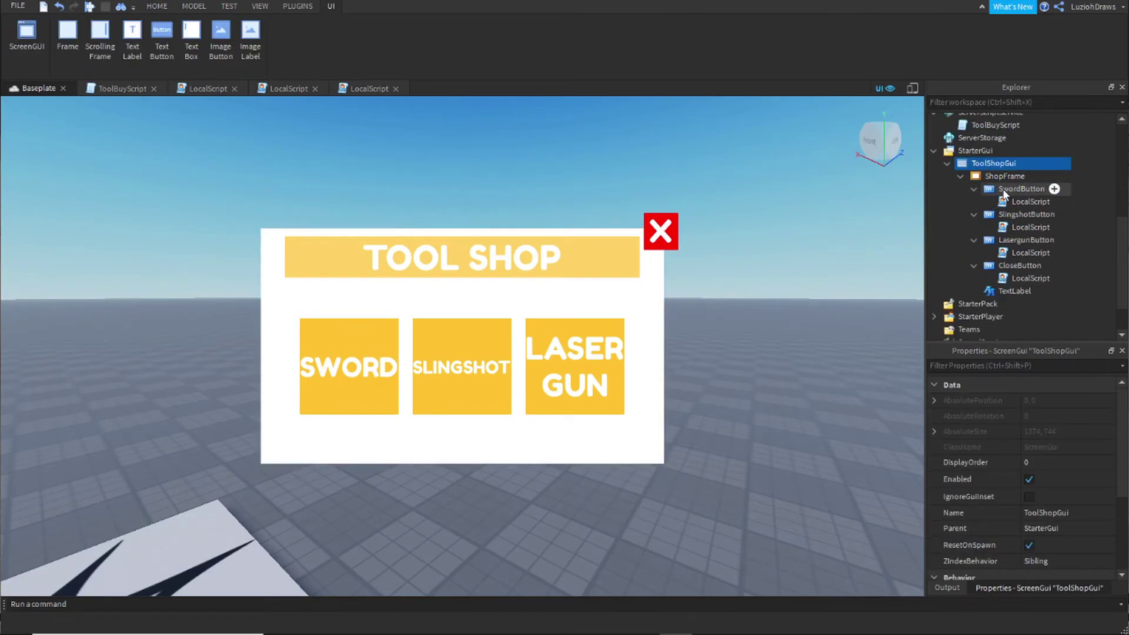
click(1025, 164)
click(172, 106)
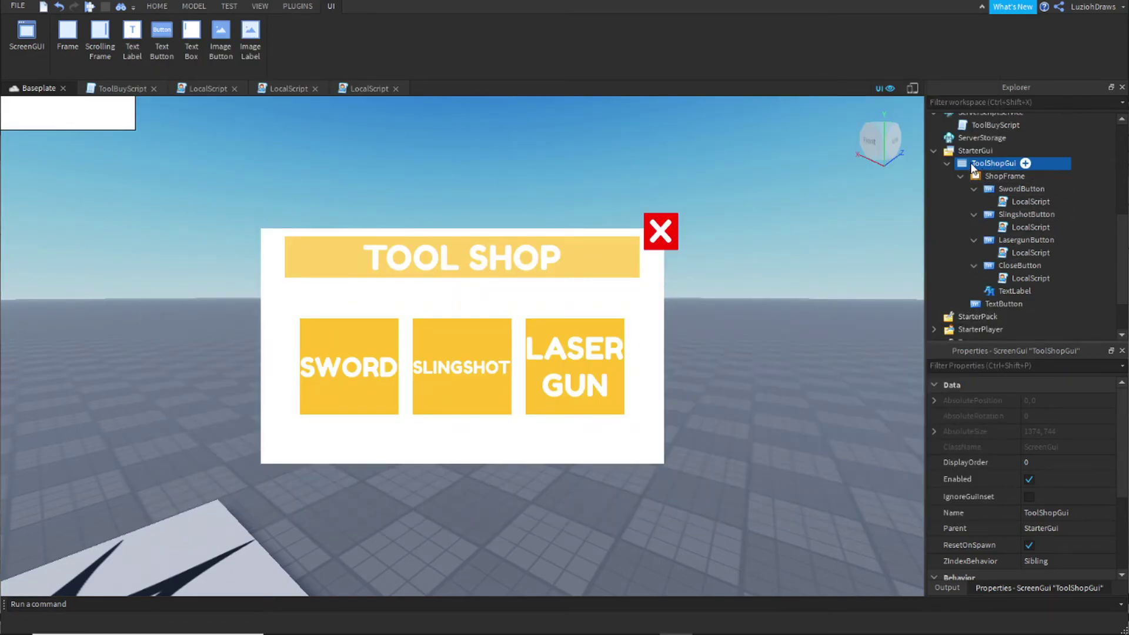
Rename the new TextButton in ToolShopGui as ShopButton
click(1001, 152)
click(1001, 151)
click(999, 164)
scroll(1024, 212, down, 2)
click(1004, 245)
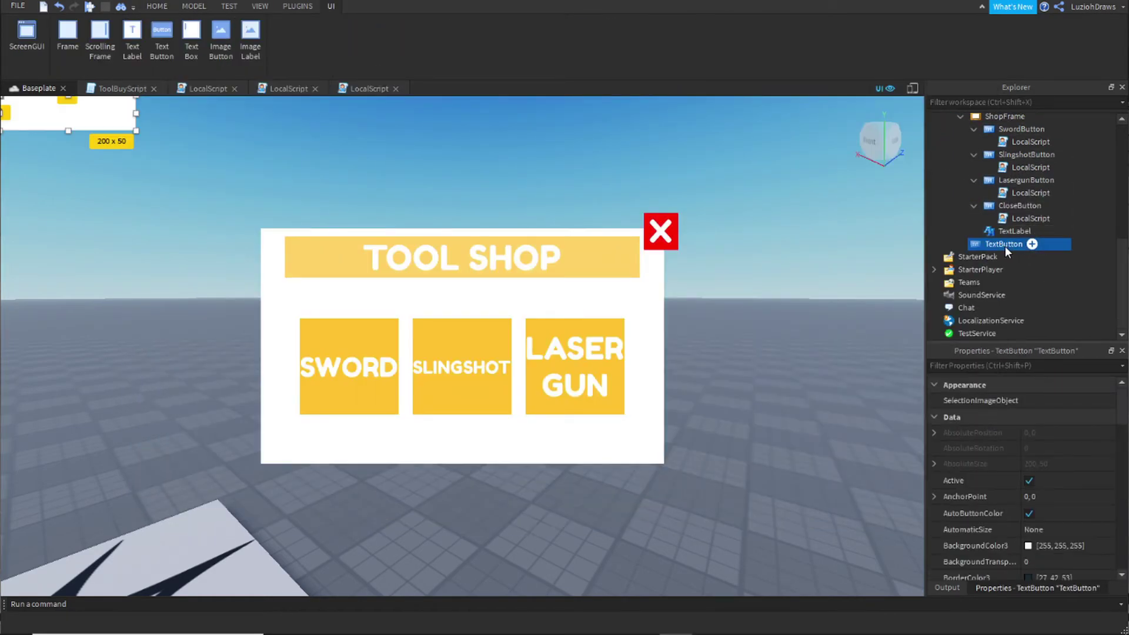
double_click(1041, 248)
text(Shop)
key(Return)
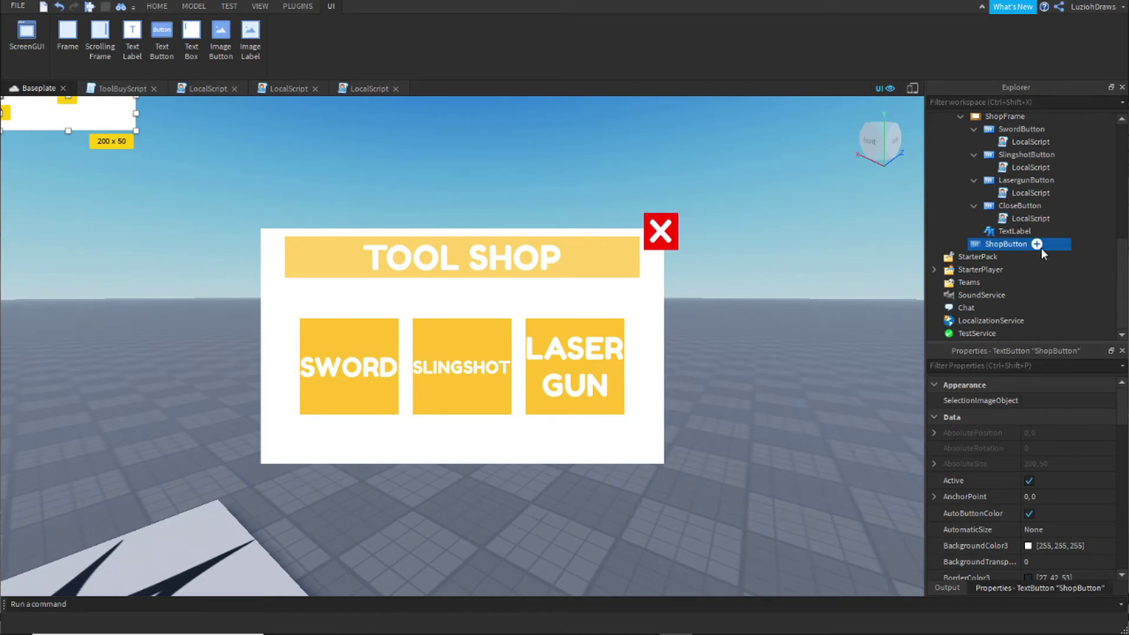
Move ShopButton to the left of the shop frame and set its AnchorPoint to 0.5, 0.5
drag(77, 135, 147, 400)
click(1057, 498)
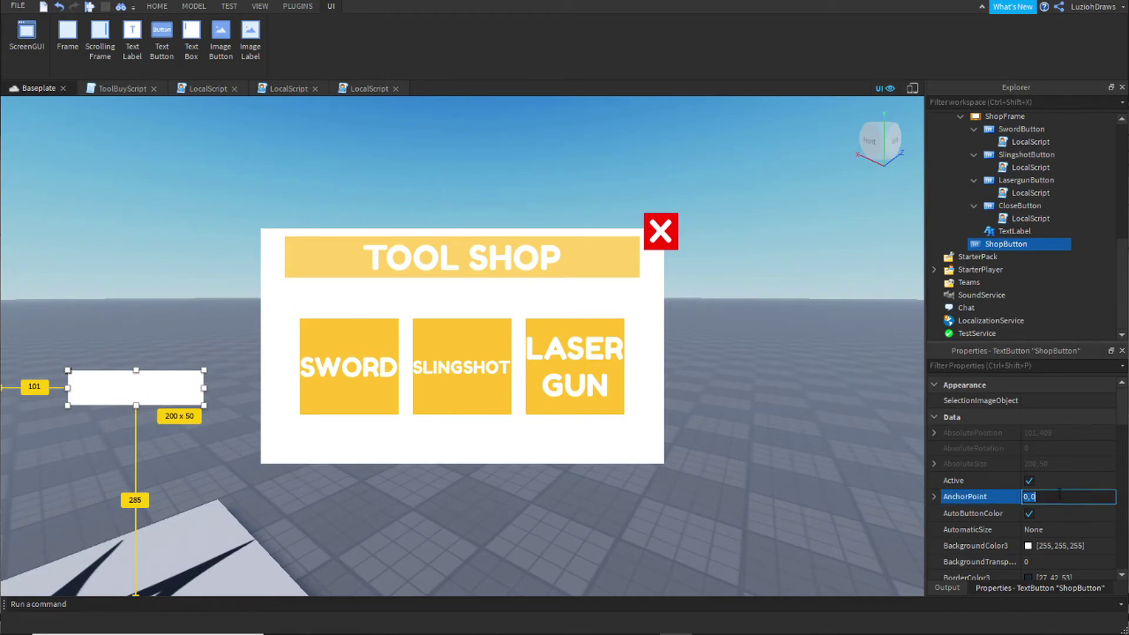
text(.5, 0.5)
key(Return)
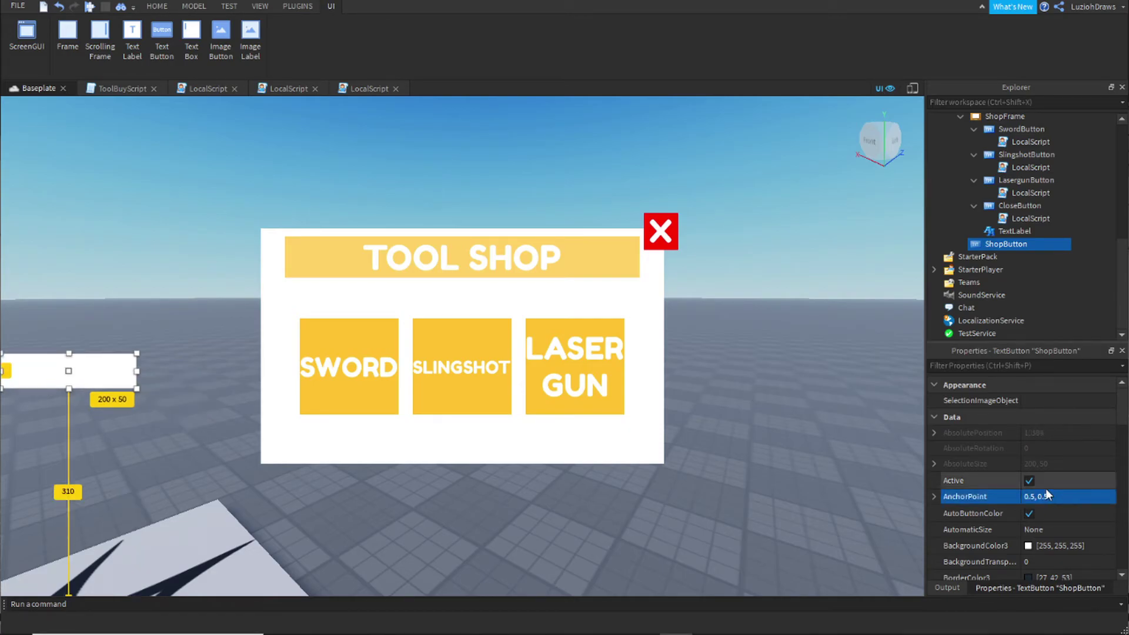
Set ShopButton's BorderSizePixel to 0
scroll(1046, 488, down, 3)
click(1046, 518)
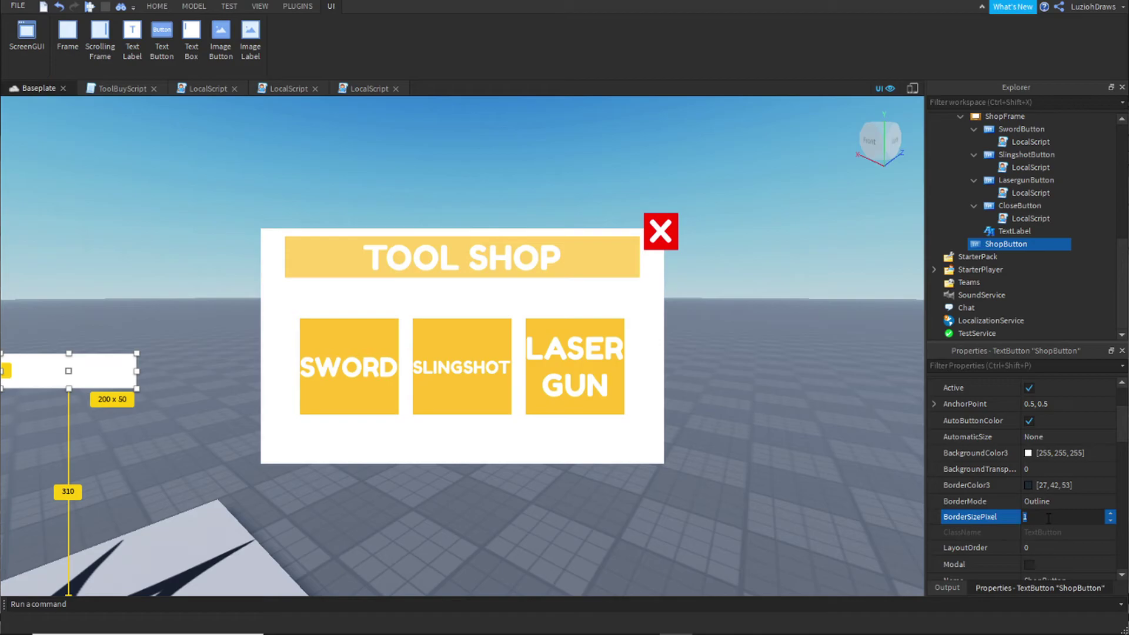
text(0)
key(Return)
Enlarge ShopButton to about 222 x 83 and place it just inside the viewport's edge, left of the shop frame
mouse_move(69, 385)
mouse_down()
mouse_move(97, 553)
mouse_move(117, 367)
mouse_move(83, 376)
mouse_up()
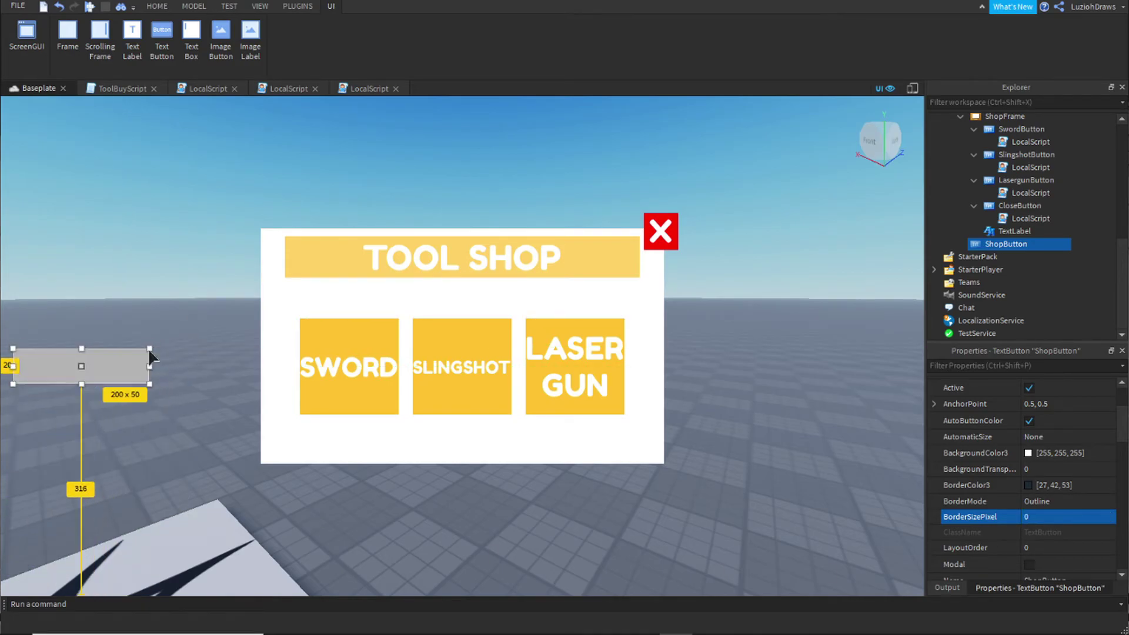
drag(150, 352, 164, 326)
mouse_move(69, 361)
mouse_down()
mouse_move(65, 352)
mouse_move(64, 367)
mouse_up()
Set ShopButton's text to SHOP with TextScaled enabled, and style it with a bold rounded font, white text and background color 255, 162, 0
scroll(1032, 481, down, 10)
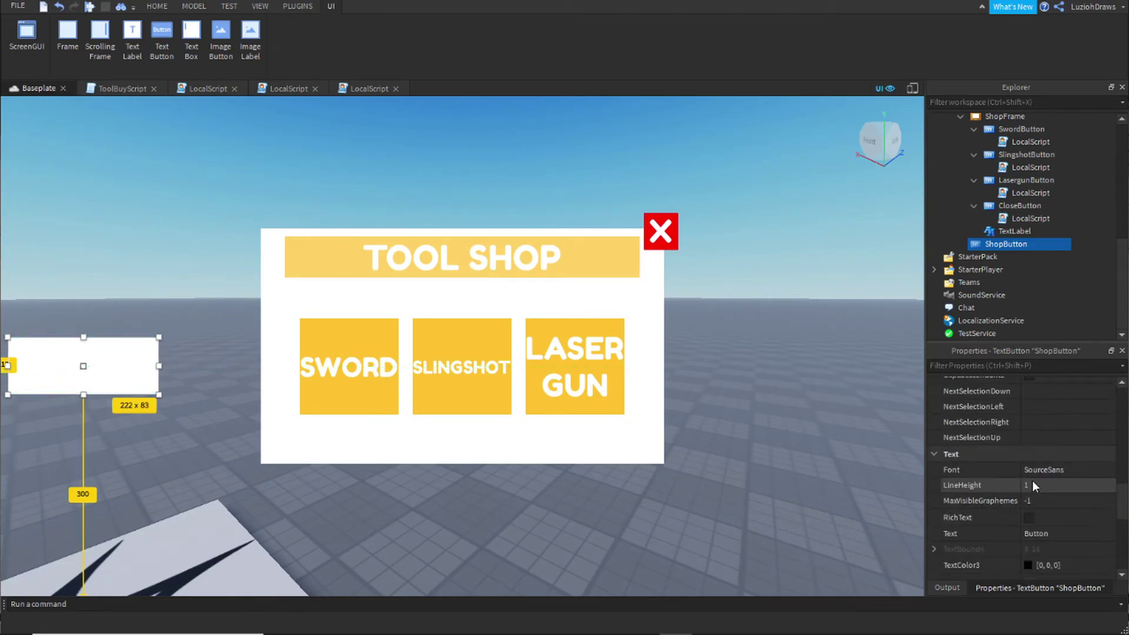
click(1044, 487)
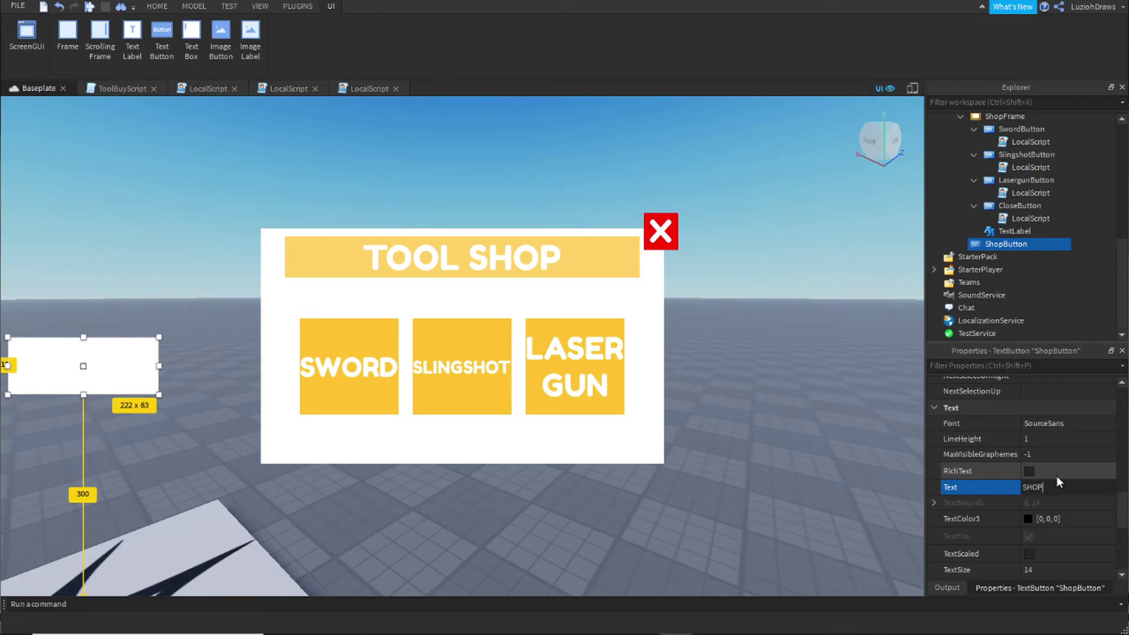
key(Return)
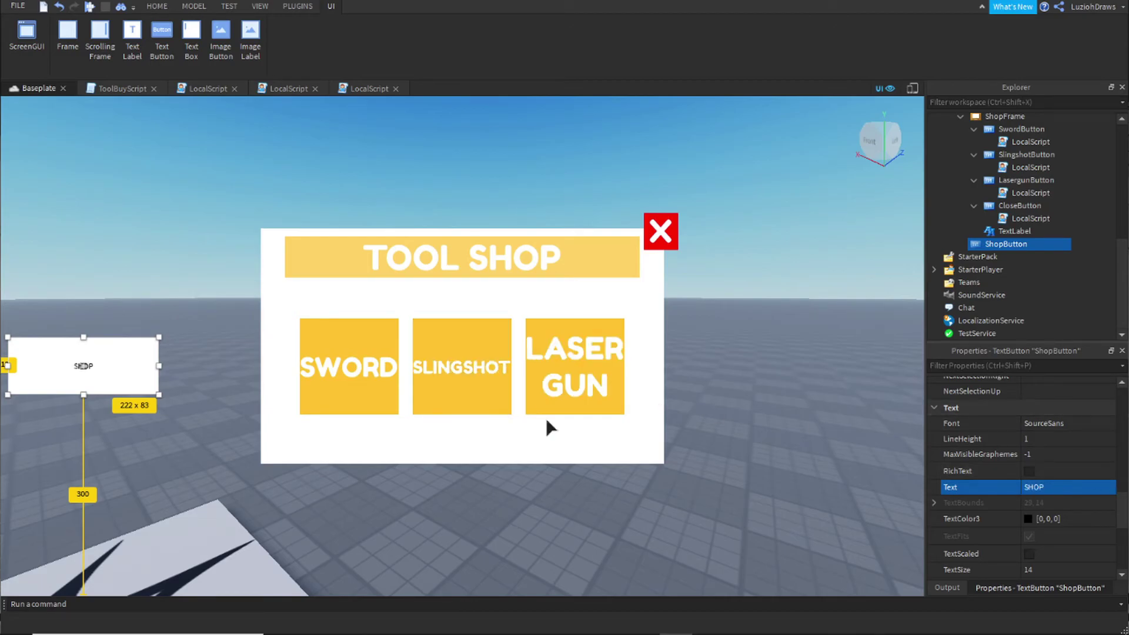
click(1028, 553)
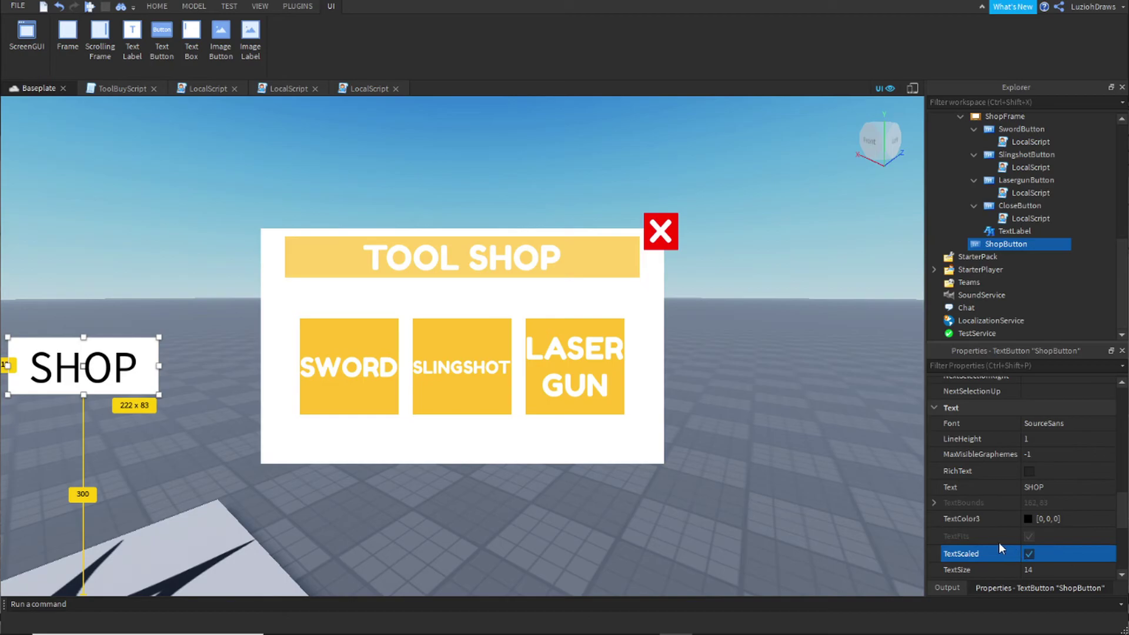
click(1037, 424)
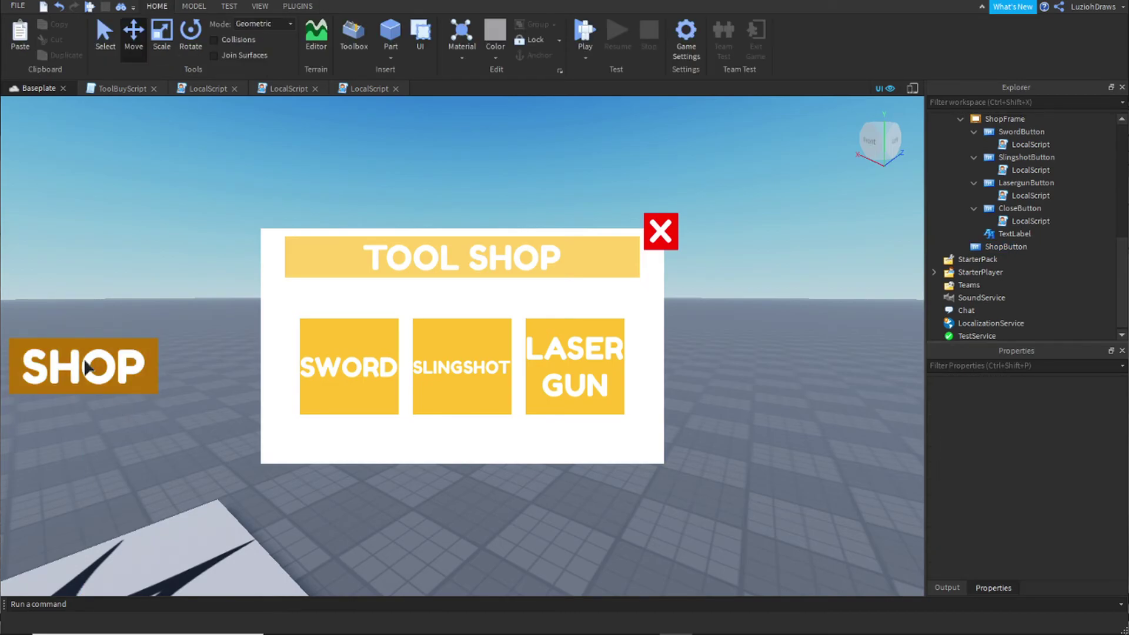
Add a LocalScript inside ShopButton and clear its default code
click(1036, 248)
click(200, 101)
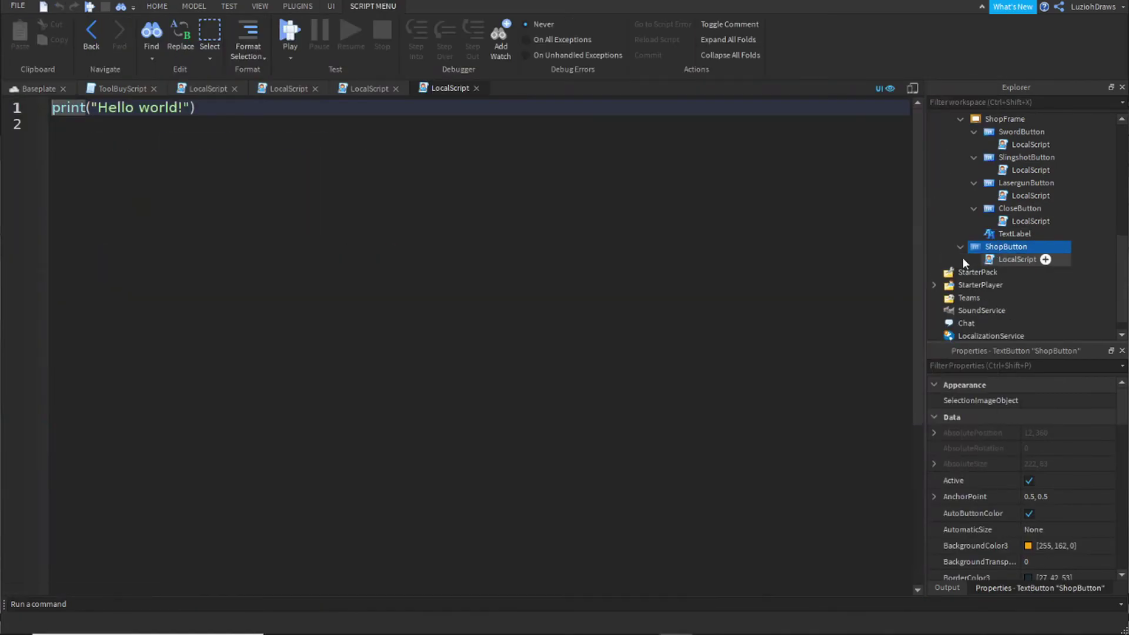
click(1000, 259)
click(134, 148)
key(ctrl+a)
key(BackSpace)
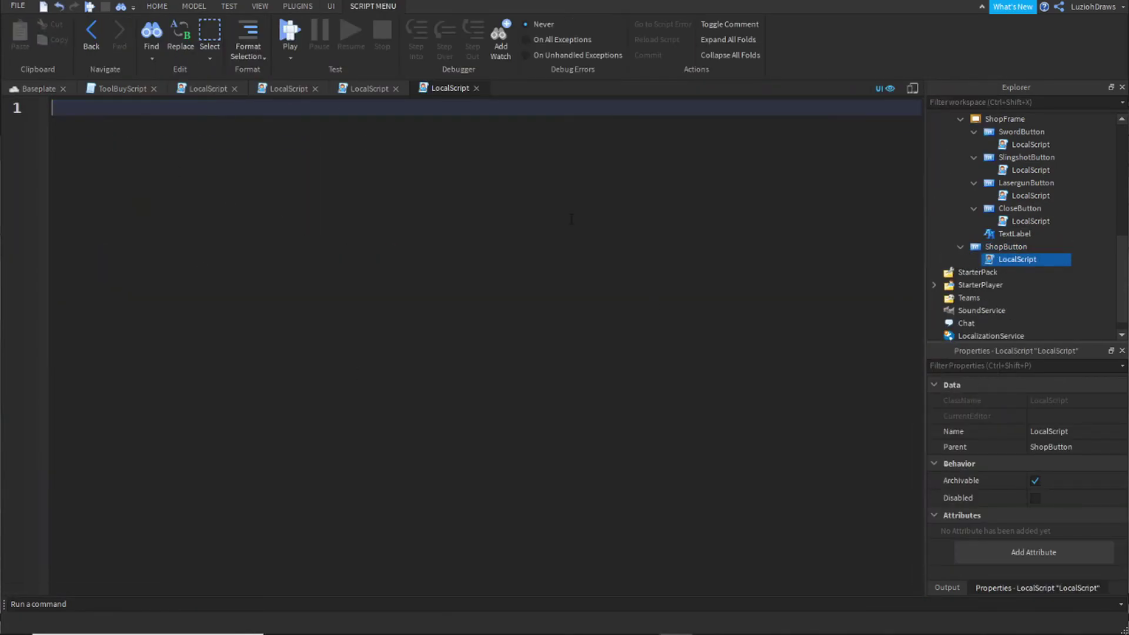
text(local)
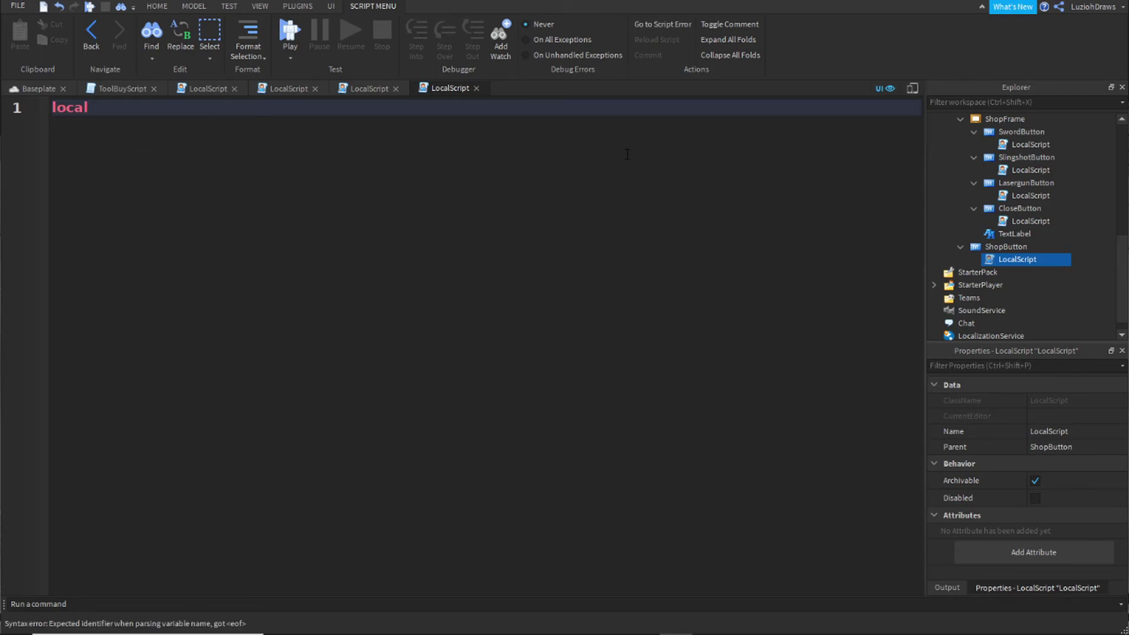
key(BackSpace)
key(BackSpace)
key(BackSpace)
key(BackSpace)
key(BackSpace)
Connect an anonymous function to script.Parent.MouseButton1Click in ShopButton's LocalScript
text(script.Parent.MouseButton1Click)
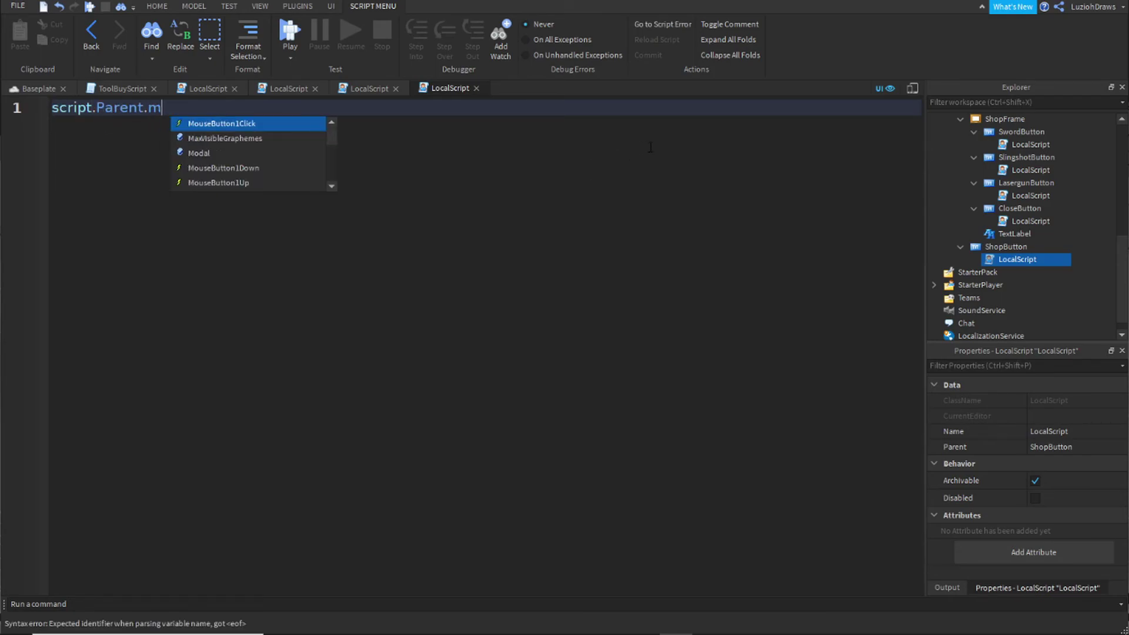
text(:Connect(function()
key(Delete)
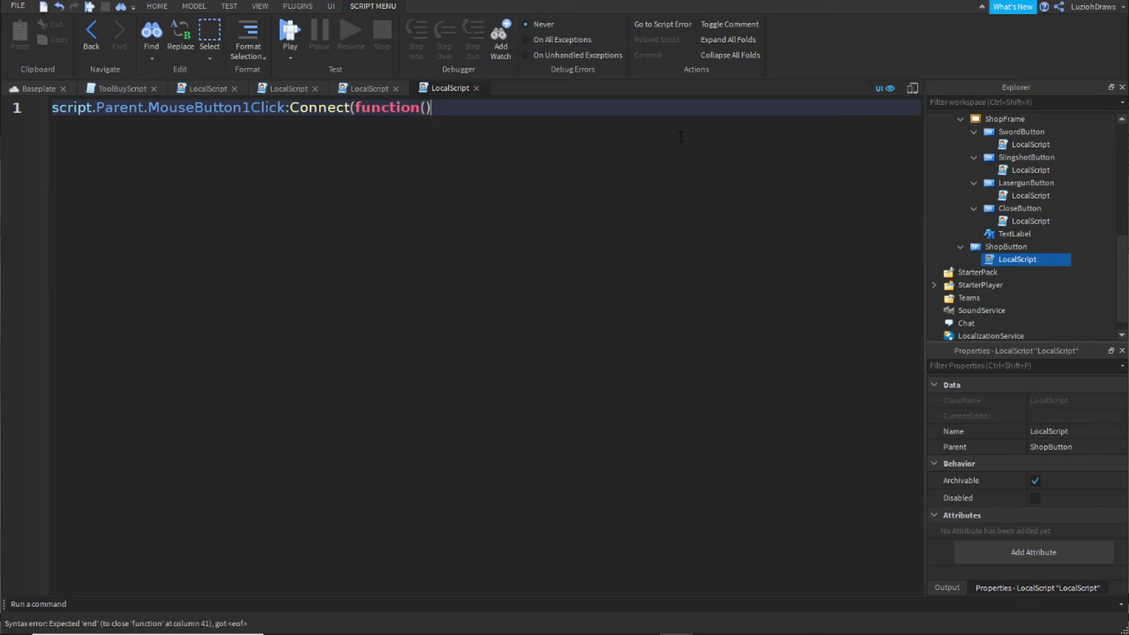
key(Return)
Inside the click function, reference script.Parent.Parent.ShopFrame and its Visible property
text(script.Parent.Parent.sjho)
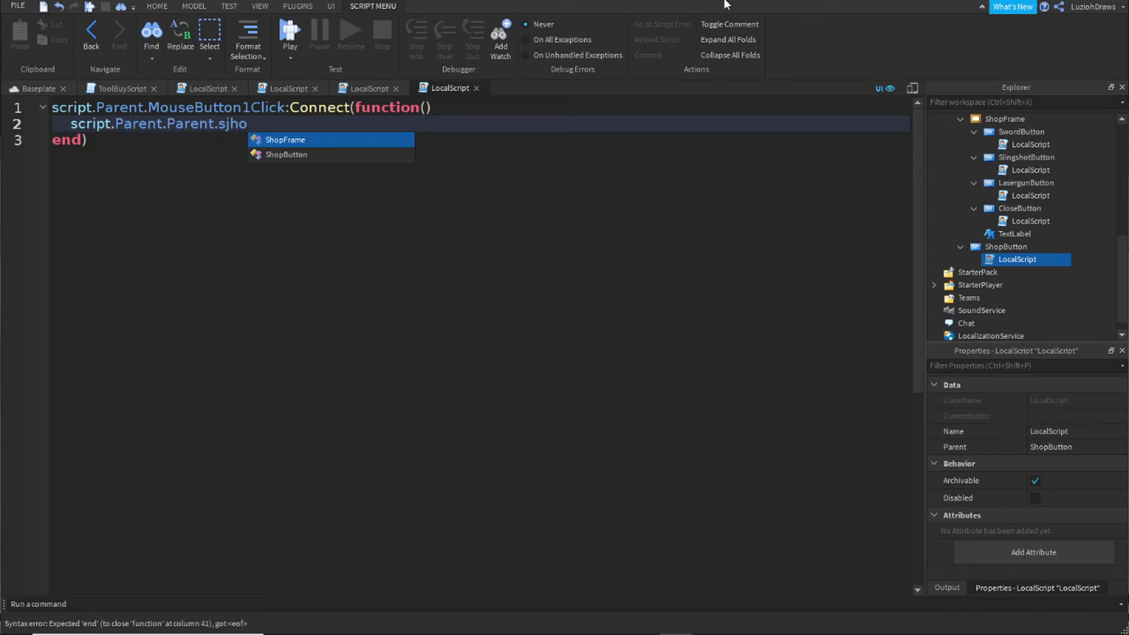
key(Tab)
text(.v)
key(Tab)
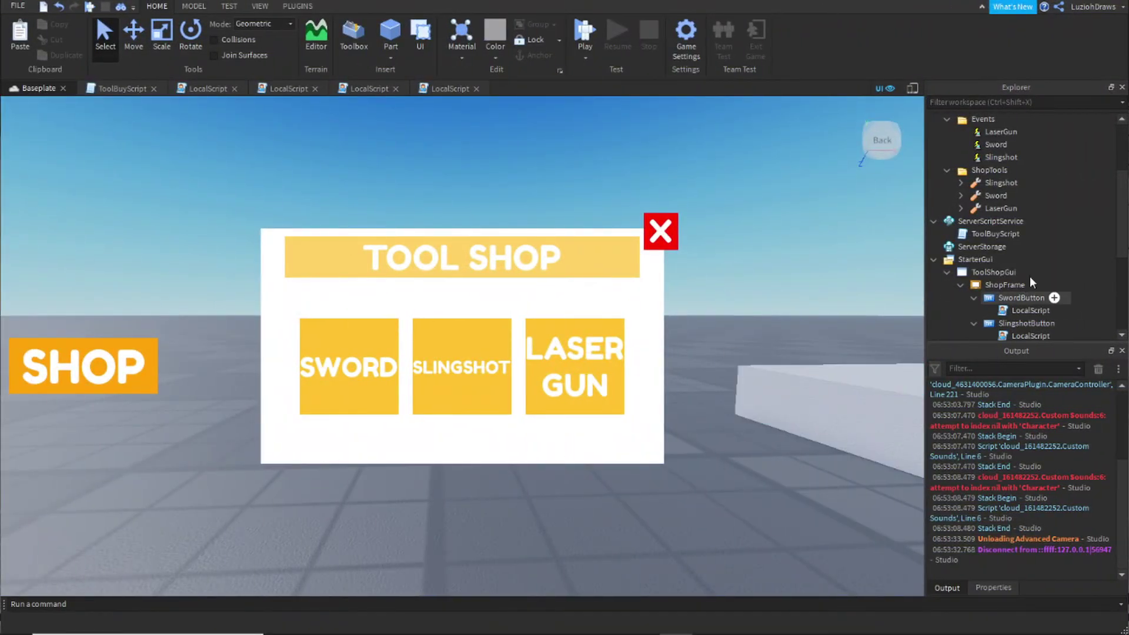
Open ToolBuyScript and place the cursor at the end of the lasergun.Parent line
double_click(983, 237)
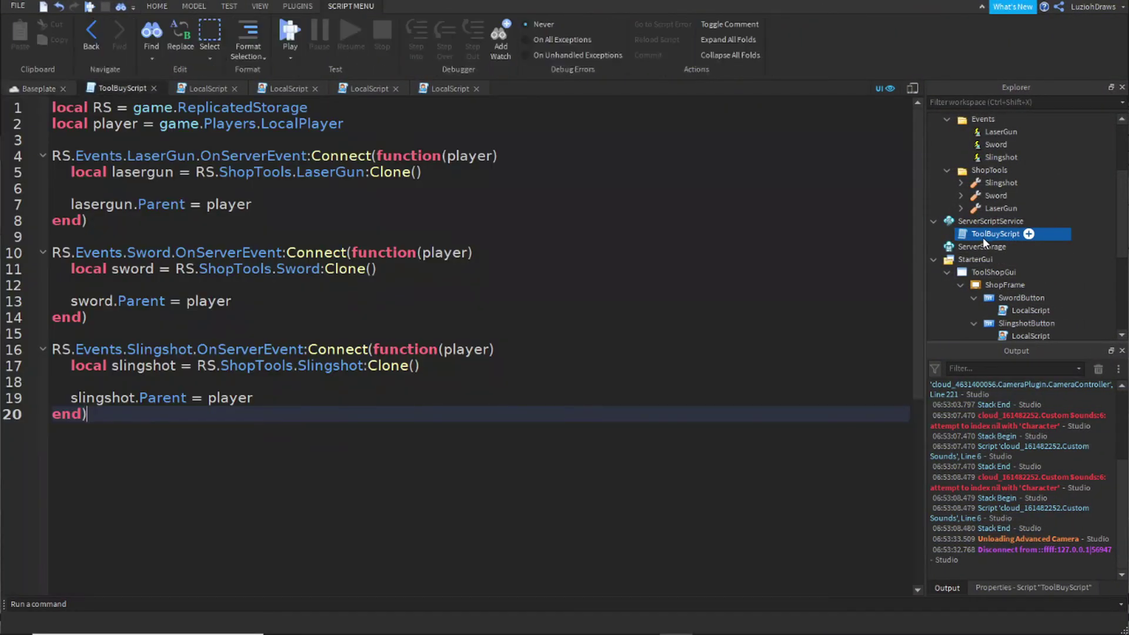
click(289, 207)
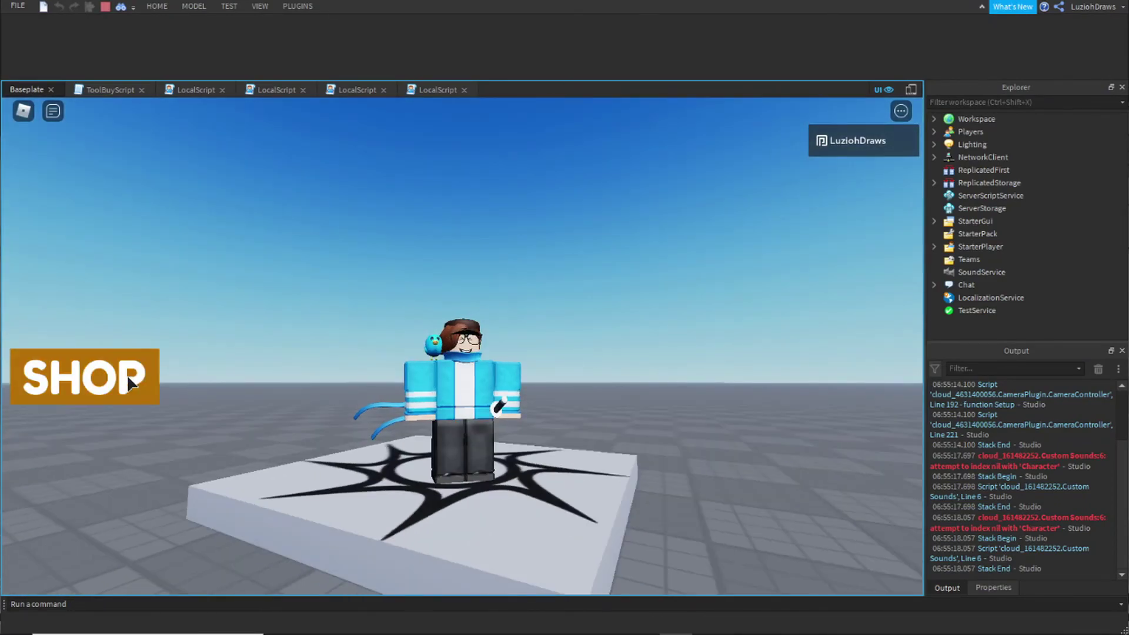
In the playtest, open the tool shop, take the laser gun and close the shop
click(127, 377)
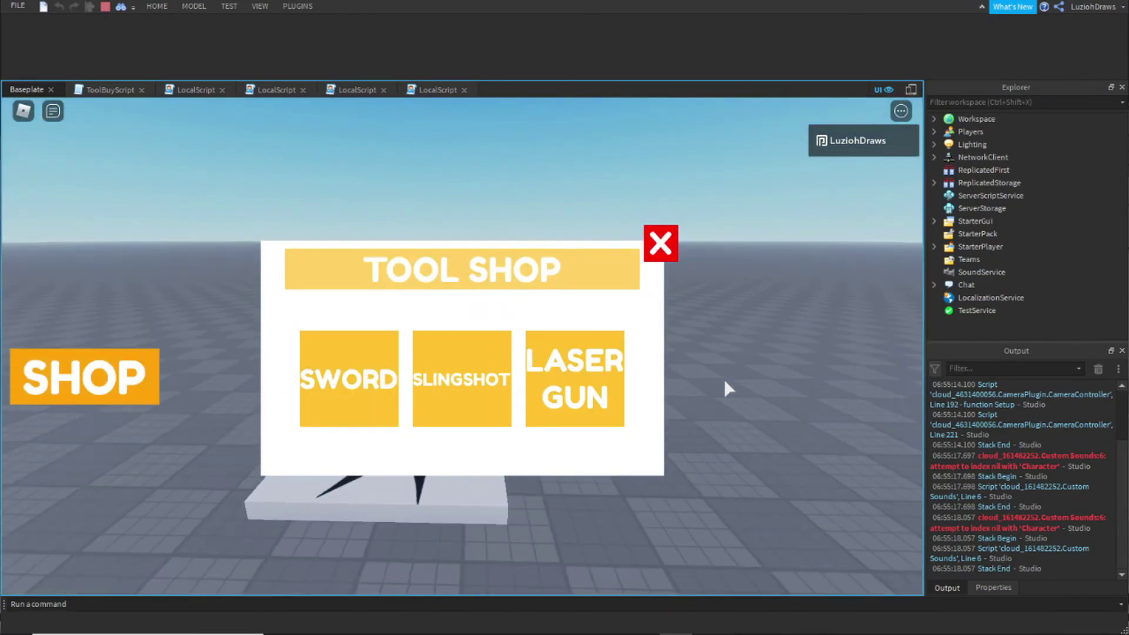
click(573, 393)
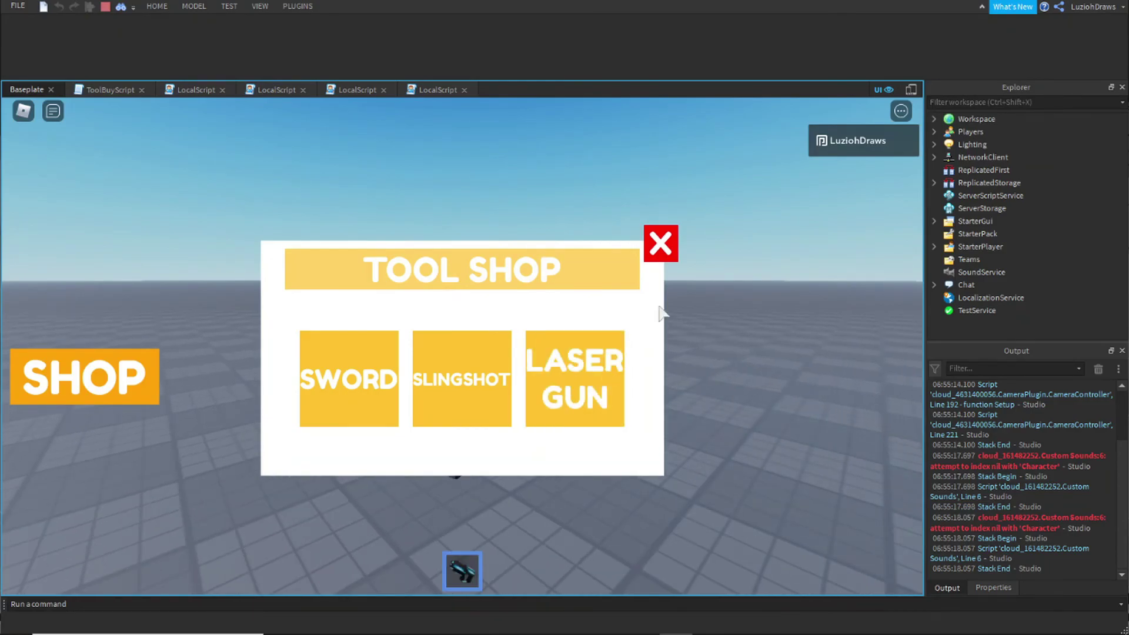
click(671, 241)
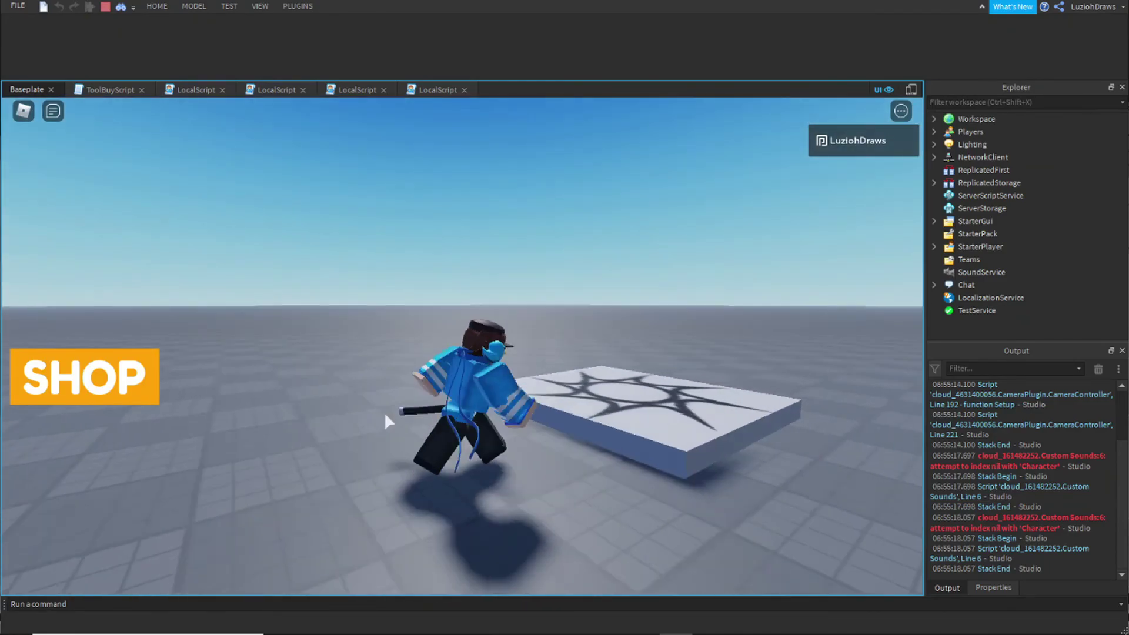
Reopen the shop to take the slingshot, close it, then test-fire the slingshot and unequip it
click(118, 395)
click(484, 391)
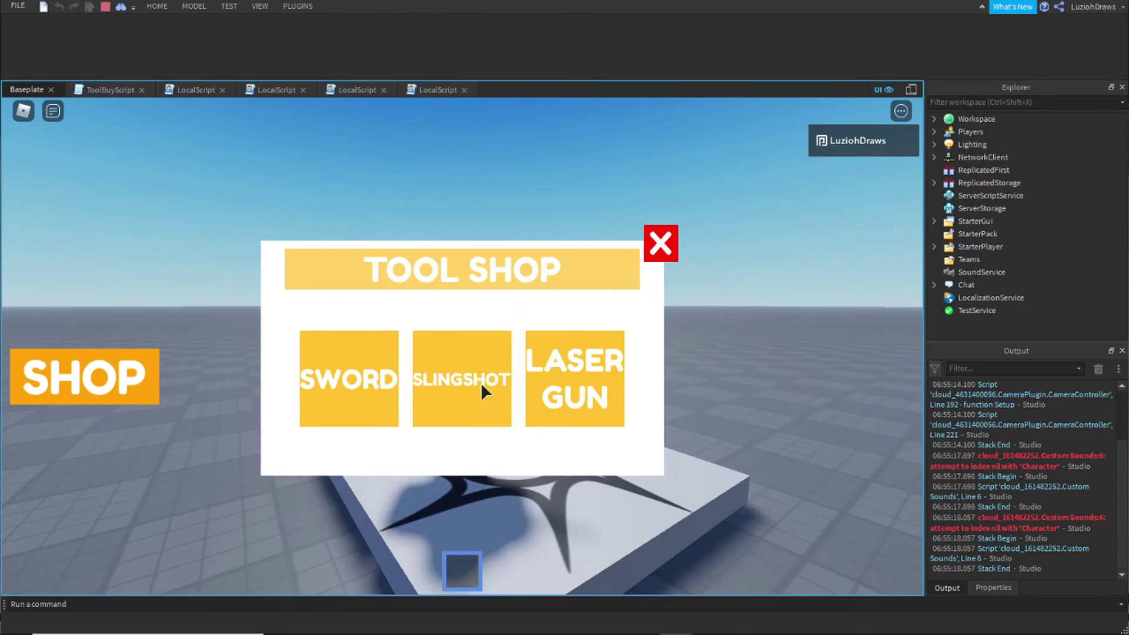
click(661, 244)
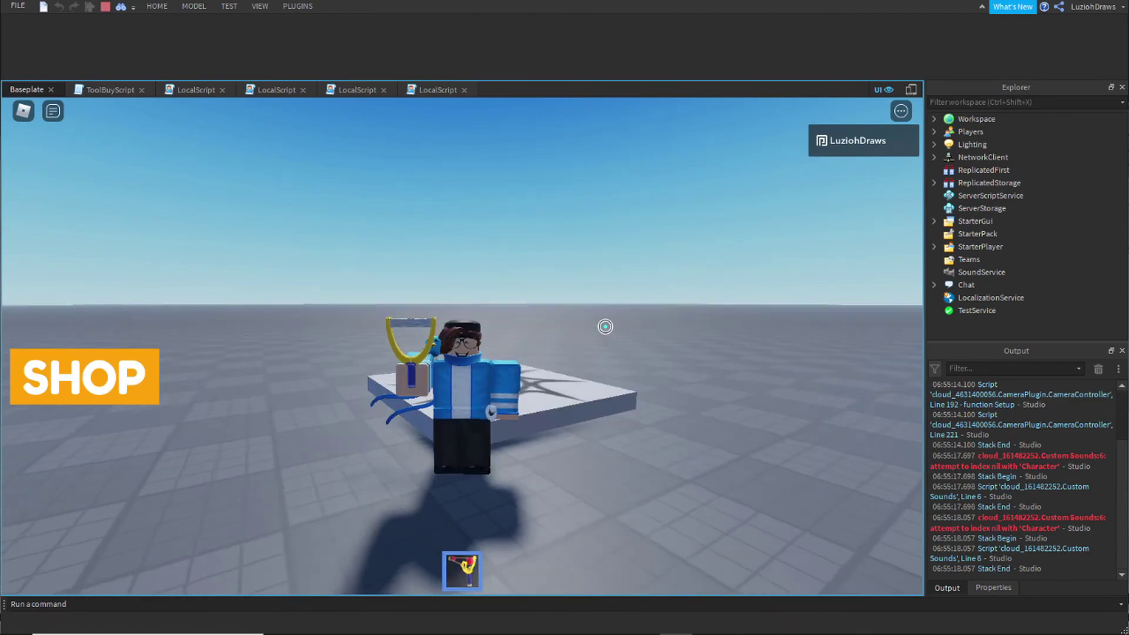
click(605, 323)
click(537, 356)
key(1)
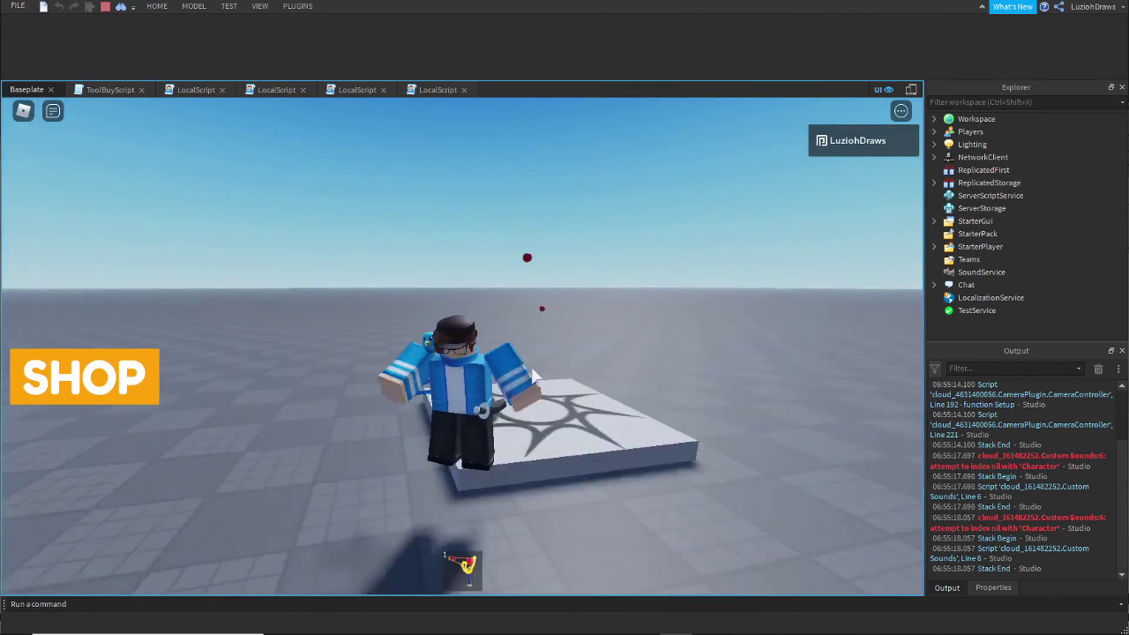
Open the shop again, take the sword and another laser gun, and close the shop
click(145, 380)
click(383, 388)
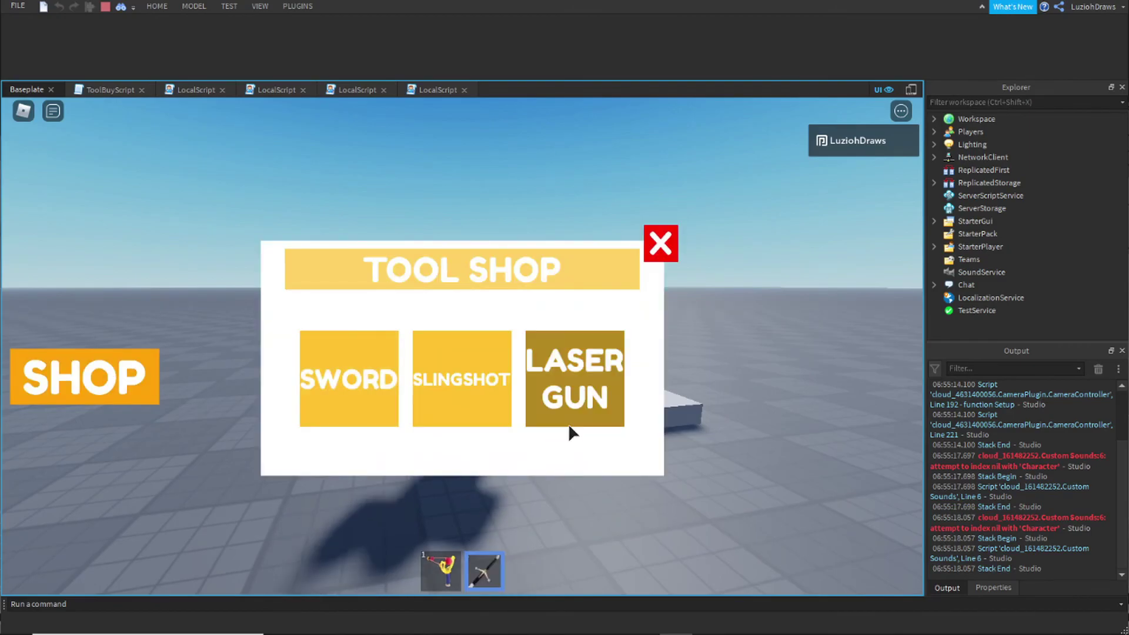
click(676, 258)
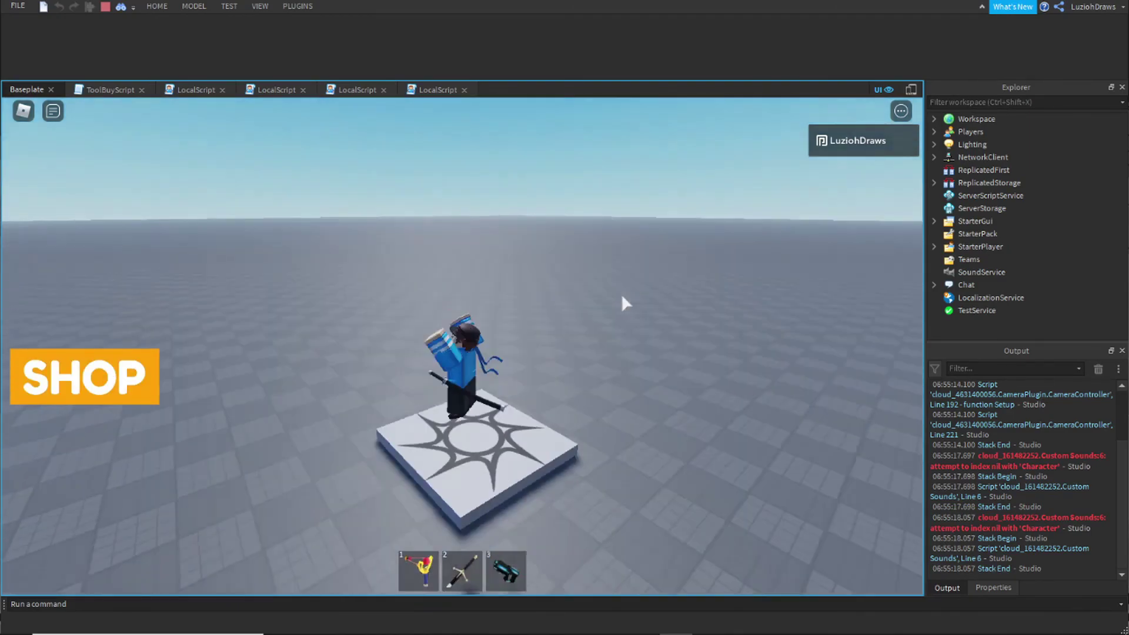
key(s)
key(a)
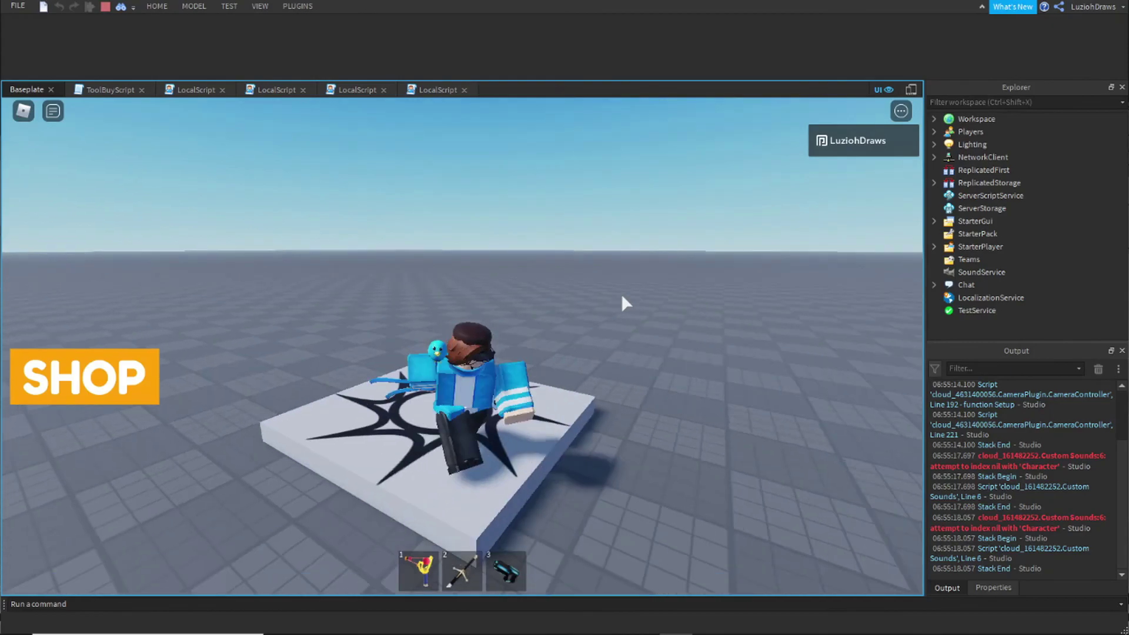
key(w)
key(w)
right_drag(622, 297, 622, 297)
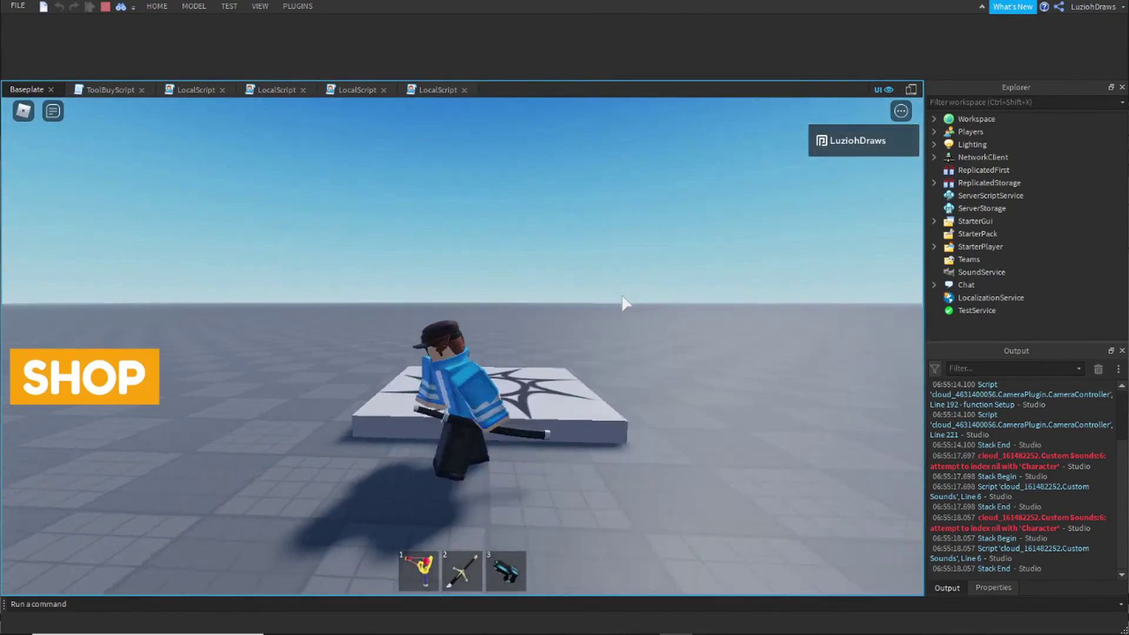
scroll(621, 297, up, 10)
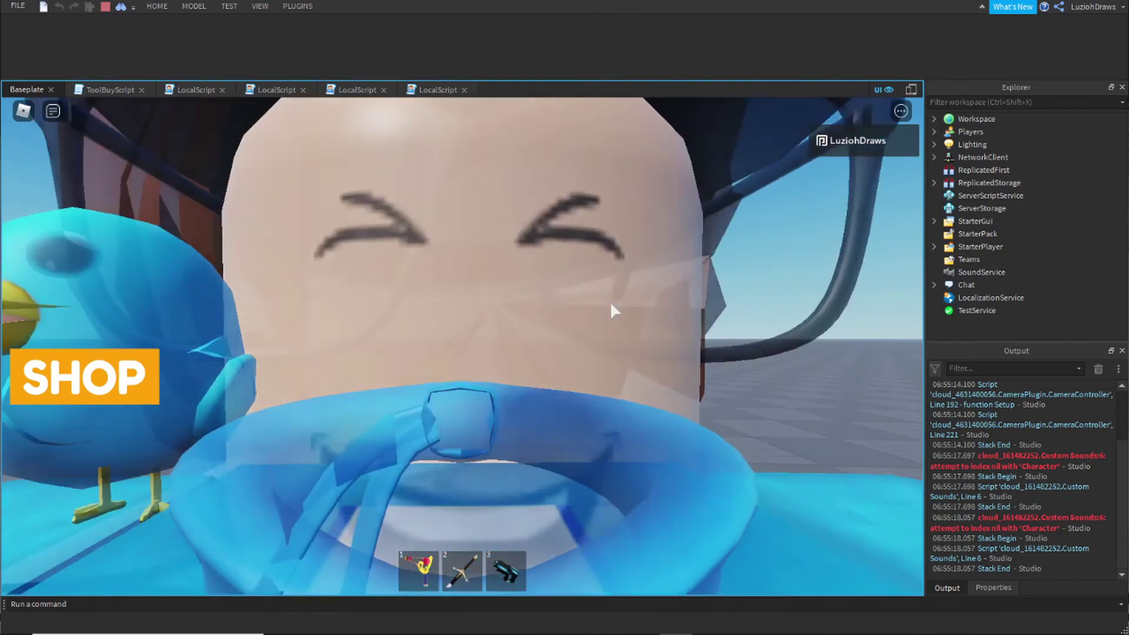
scroll(611, 306, down, 10)
right_drag(715, 335, 715, 335)
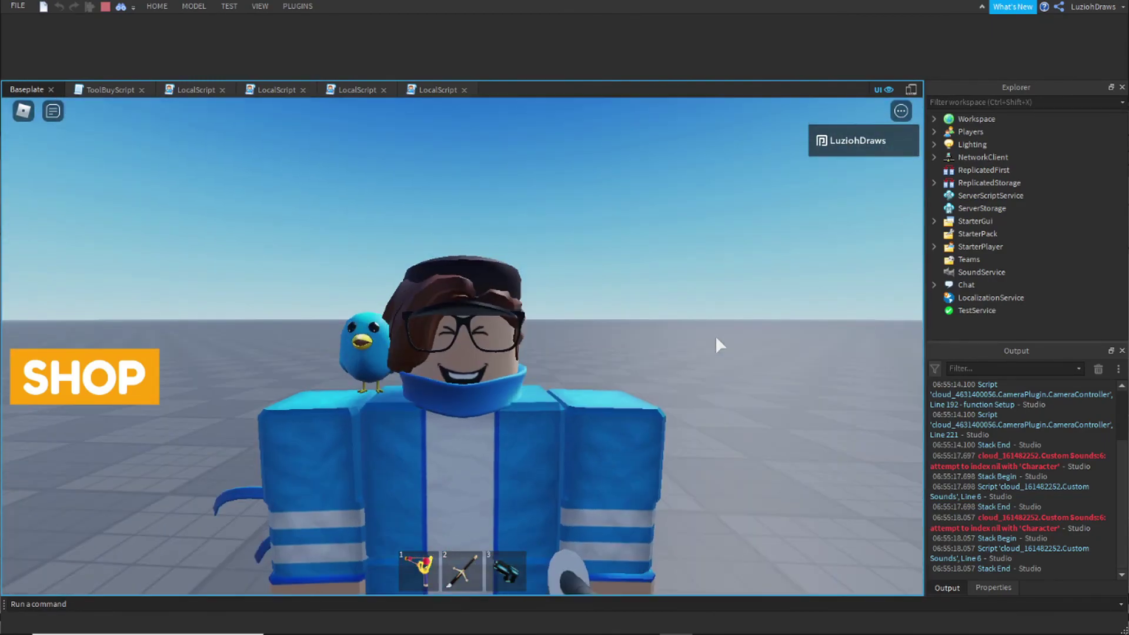